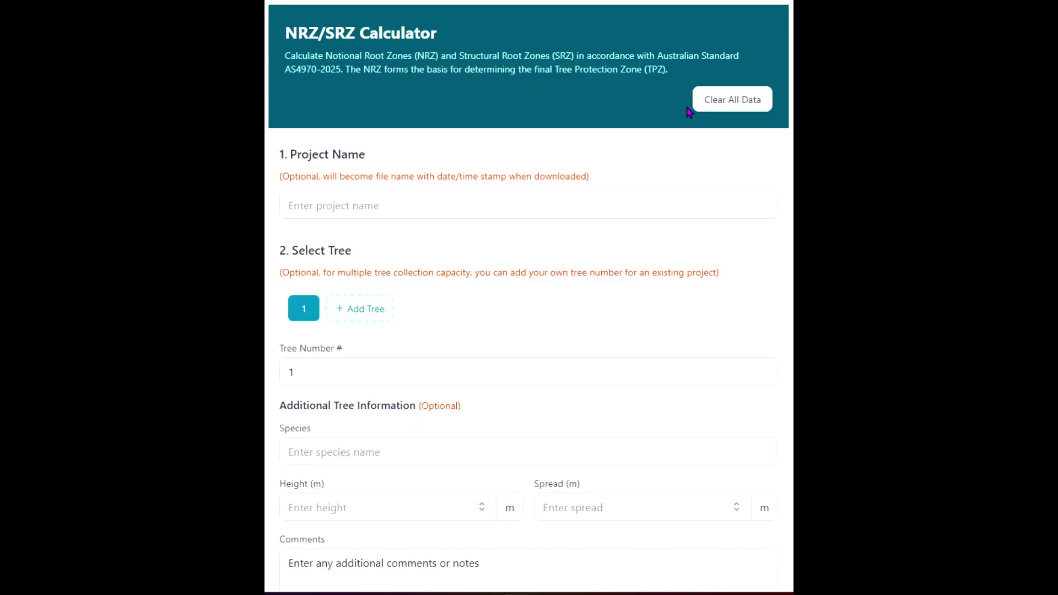
Clear all existing calculator data and name the project The Outlook
left_click(735, 99)
left_click(580, 322)
left_click(308, 209)
type("The outloo")
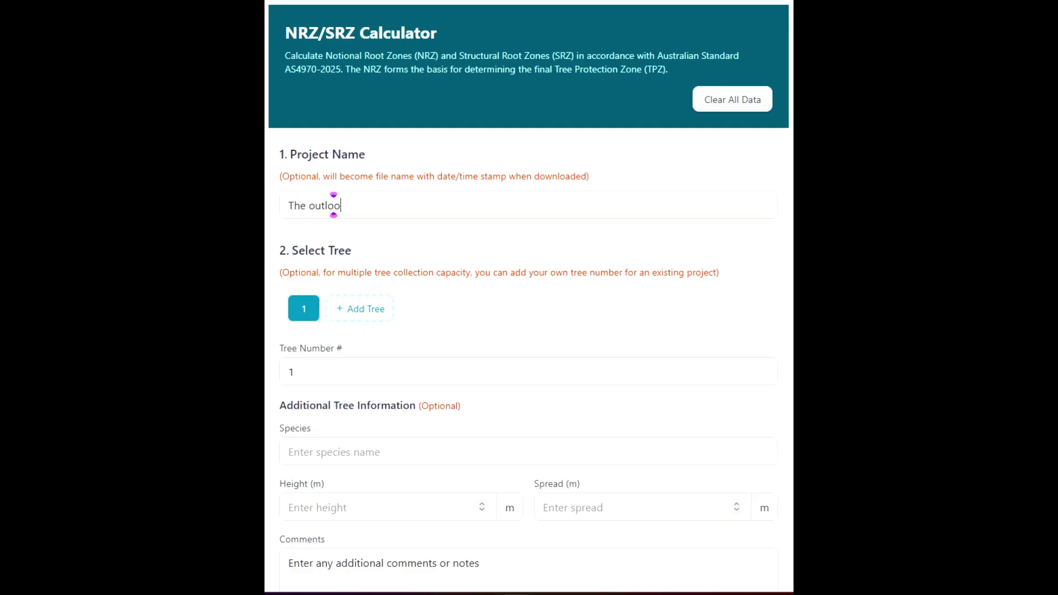
type("k")
key("BackSpace")
key("BackSpace")
key("BackSpace")
key("BackSpace")
key("BackSpace")
key("BackSpace")
key("BackSpace")
type("Outlook")
Enter euc grandis as the species of tree 1, with a height of 25 m and a spread of 20 m
left_click(319, 454)
type("euc grandis")
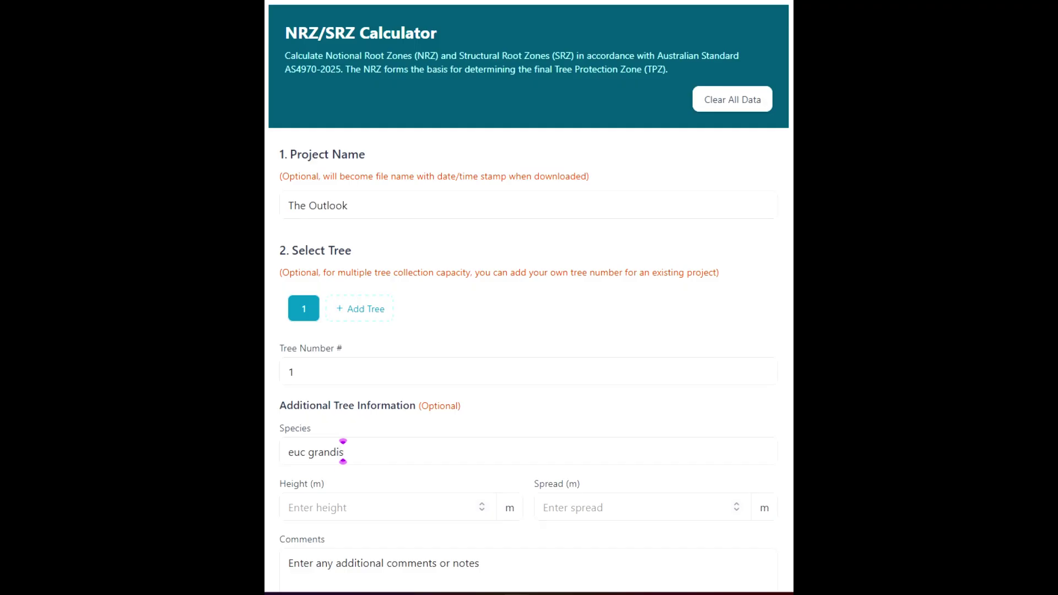
left_click(374, 504)
type("25")
left_click(676, 500)
type("20")
Add the comment "good form and vigour" for tree 1
scroll(561, 510, "down", 1)
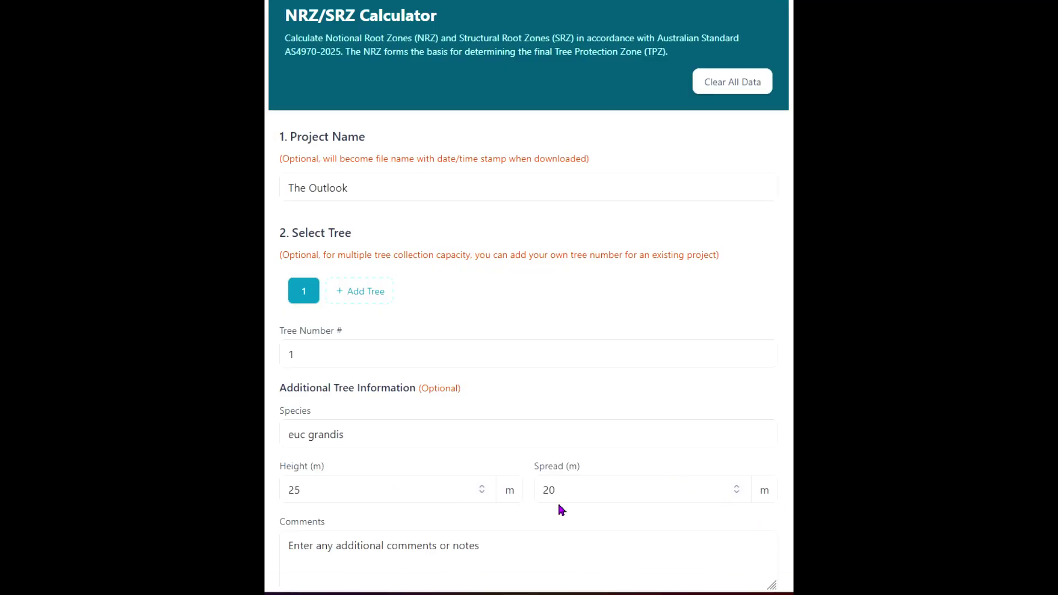
scroll(561, 510, "down", 3)
left_click(314, 379)
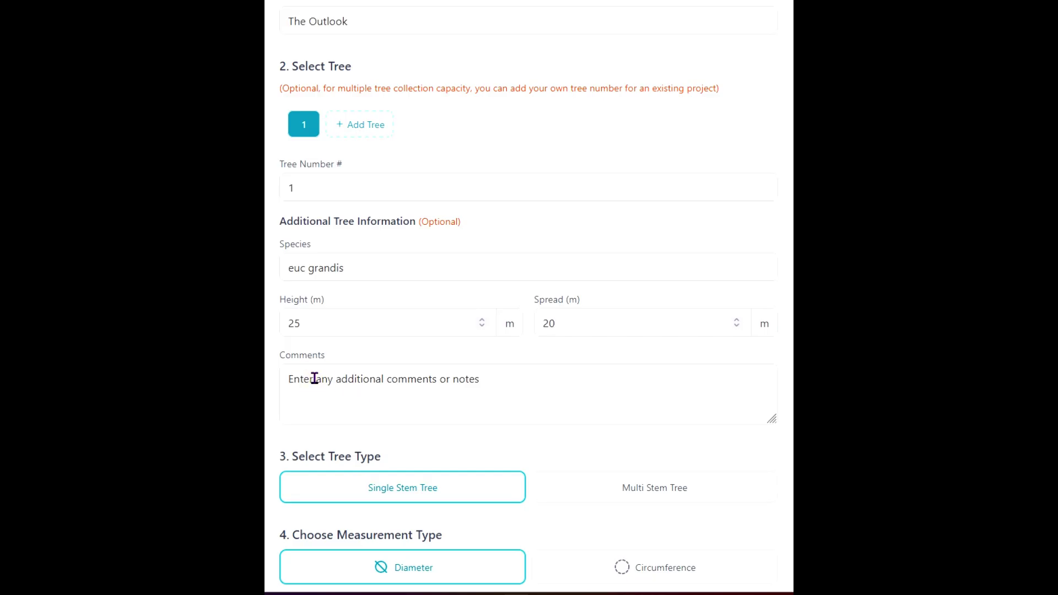
type("good")
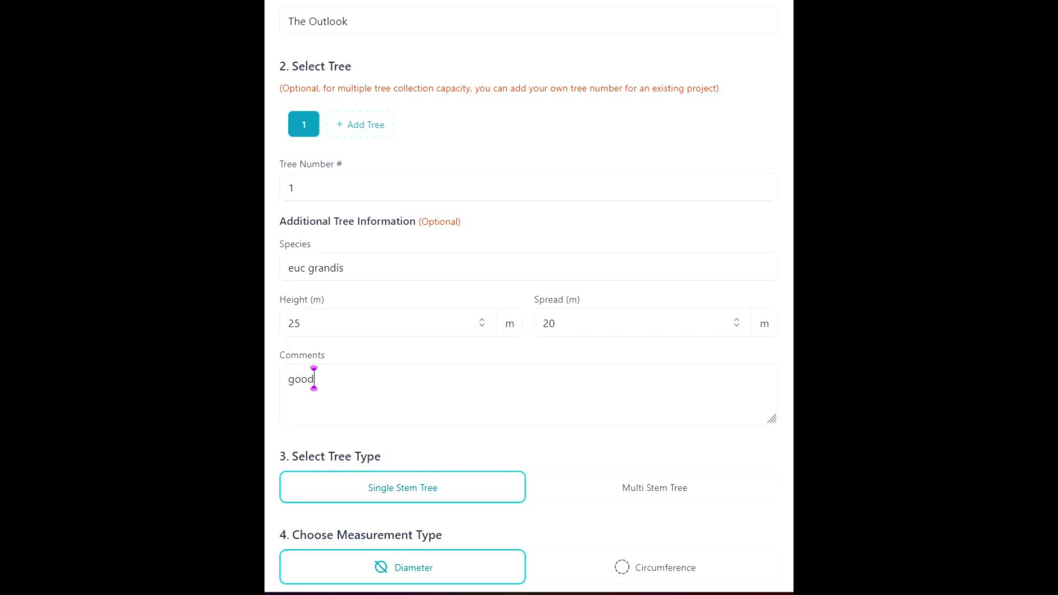
type(" form and vigour")
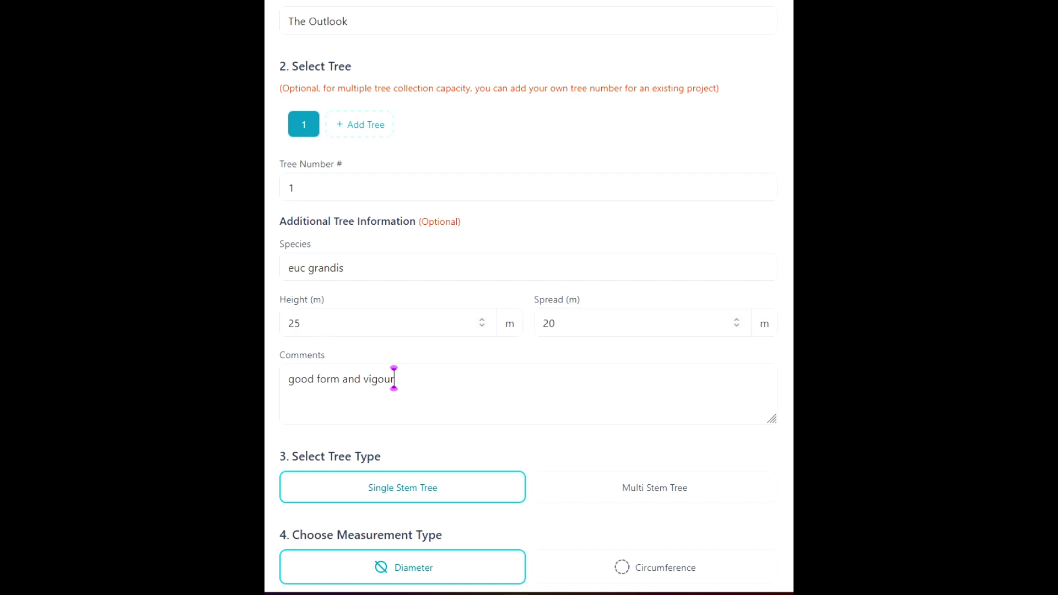
Try the Multi Stem Tree type to examine its measurement diagram and stem fields, and return to Single Stem Tree
scroll(455, 441, "down", 3)
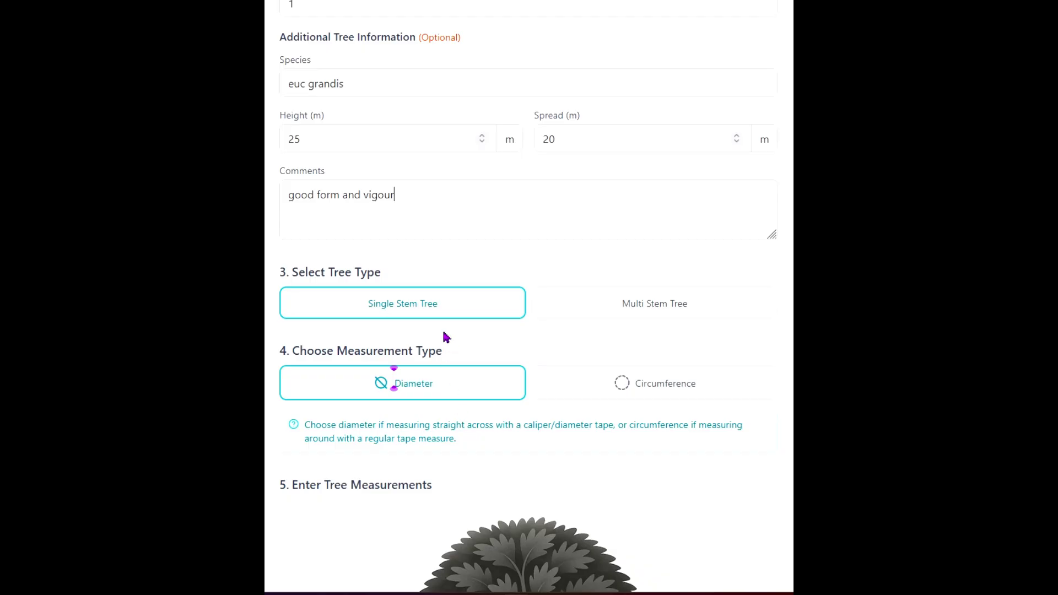
left_click(722, 308)
scroll(672, 380, "down", 7)
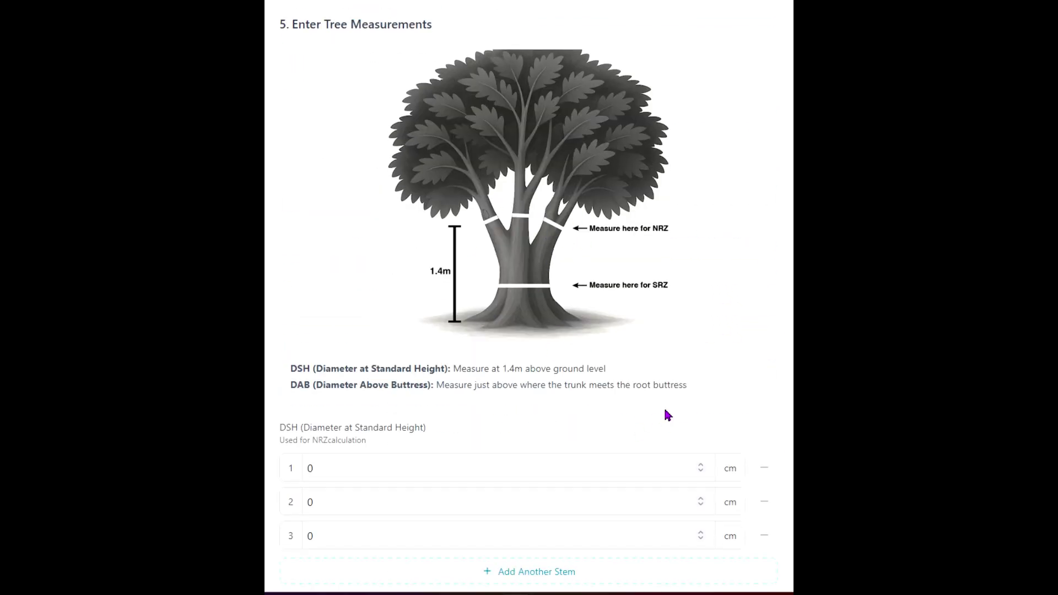
scroll(551, 441, "down", 1)
scroll(548, 442, "down", 2)
scroll(530, 386, "up", 10)
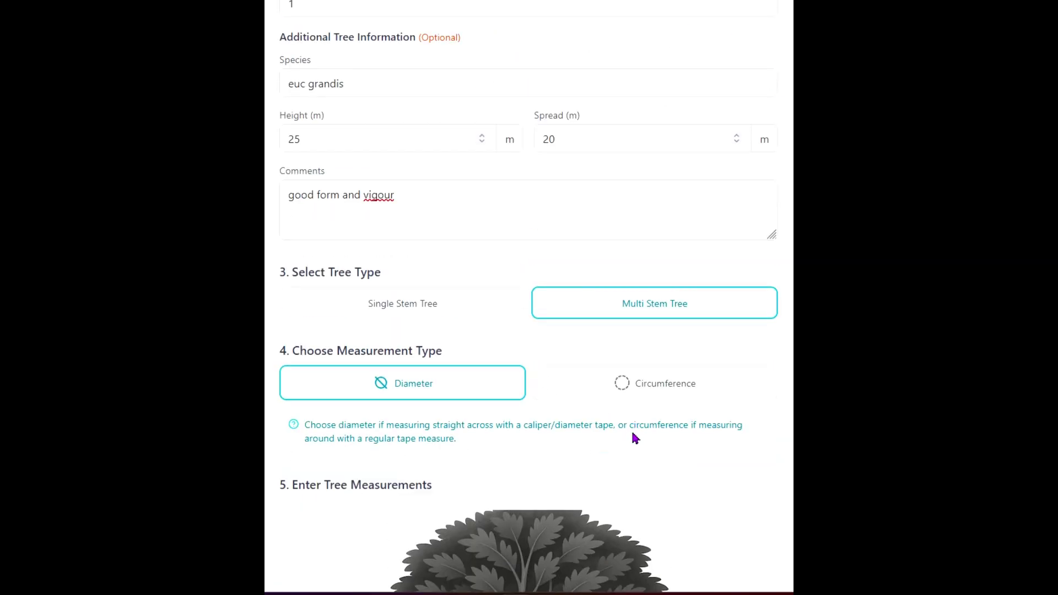
scroll(633, 439, "down", 3)
scroll(634, 444, "down", 3)
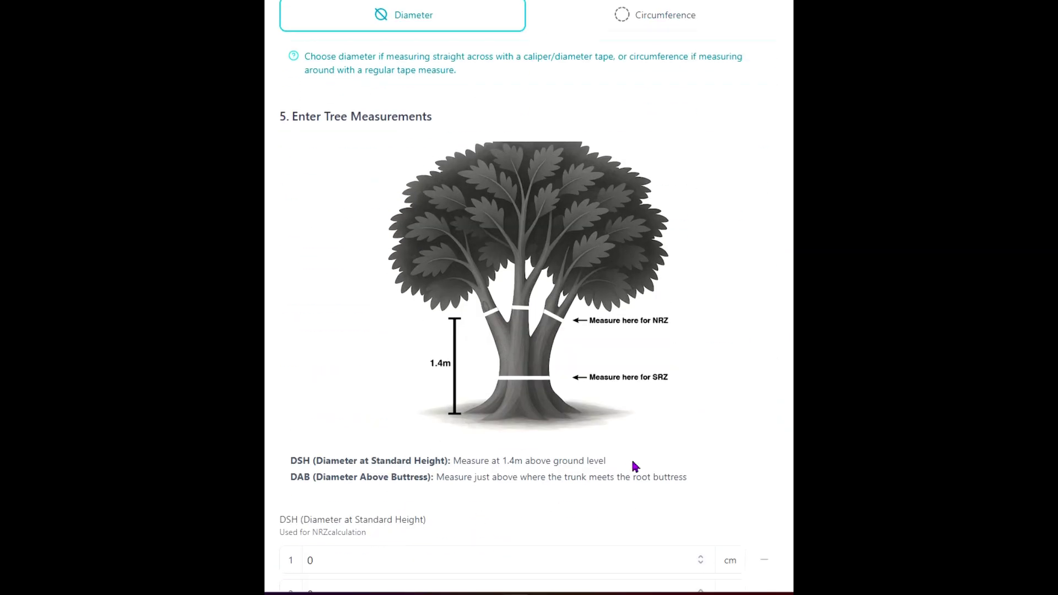
scroll(405, 461, "down", 2)
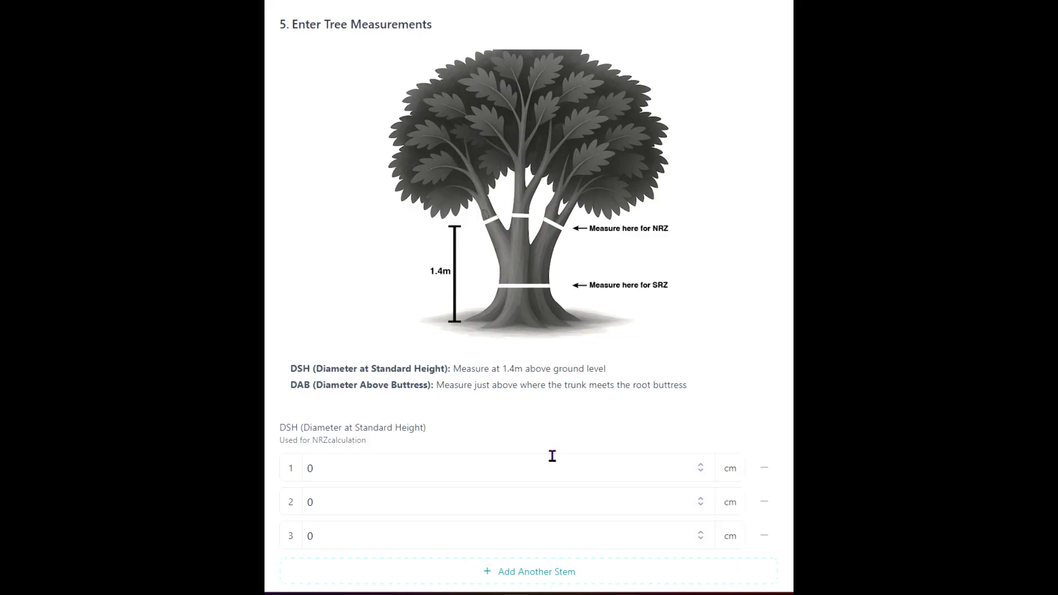
scroll(554, 457, "up", 9)
left_click(400, 409)
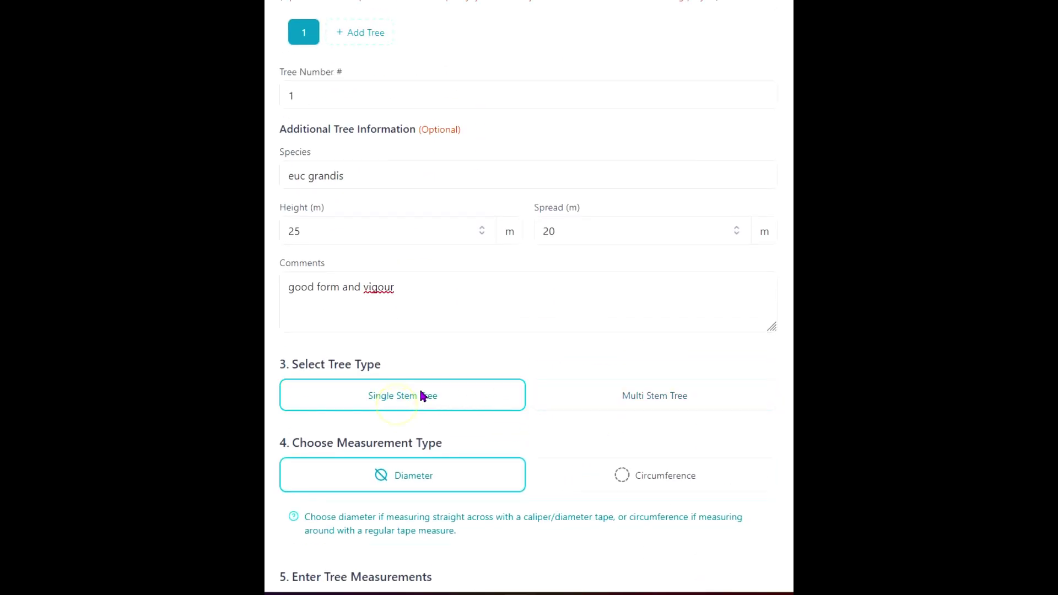
Enter tree 1's diameter at standard height as 83 cm and diameter above buttress as 100 cm
scroll(529, 396, "down", 9)
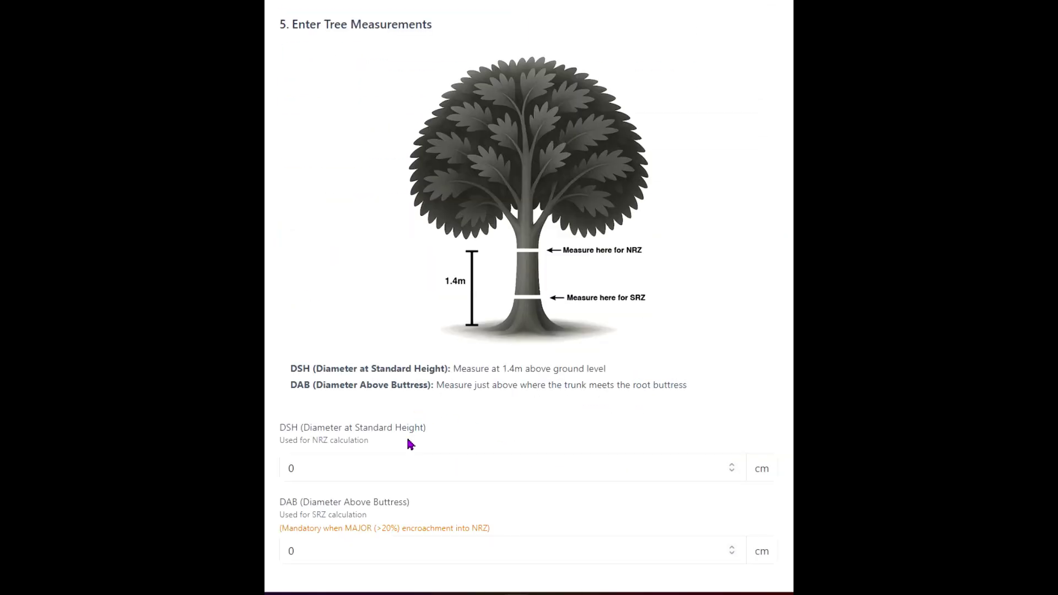
scroll(380, 427, "down", 2)
left_click(319, 376)
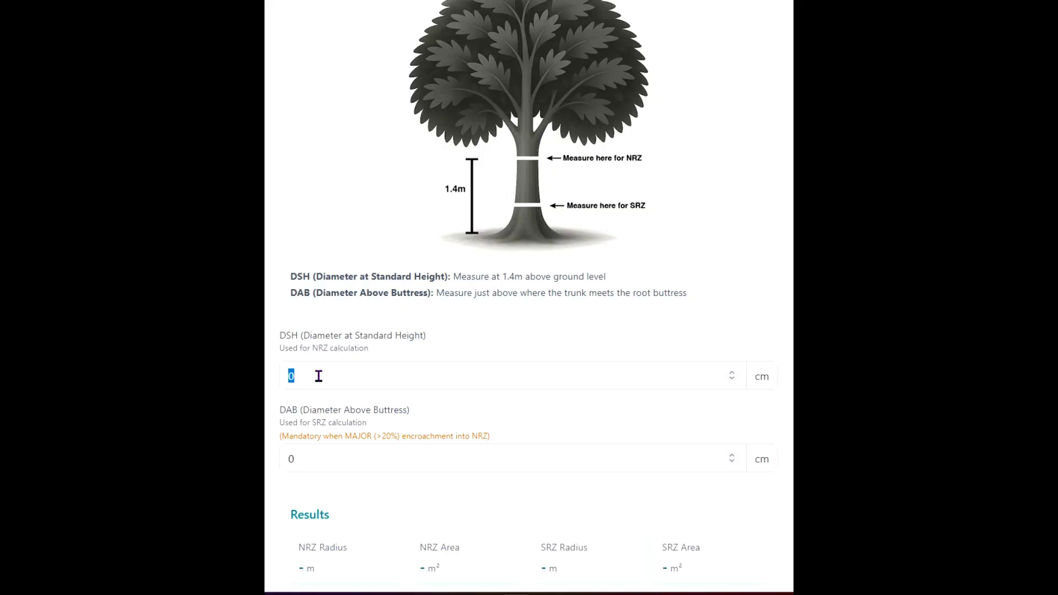
type("83")
left_click(307, 458)
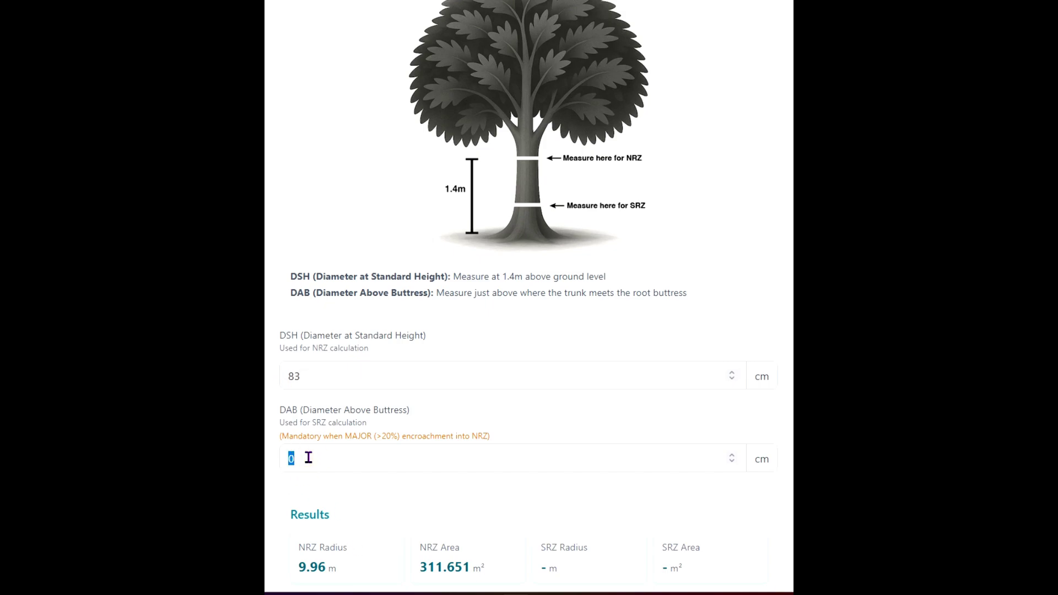
type("100")
Set the straight-edge encroachment distance from the trunk centre to 6 m
scroll(342, 480, "down", 5)
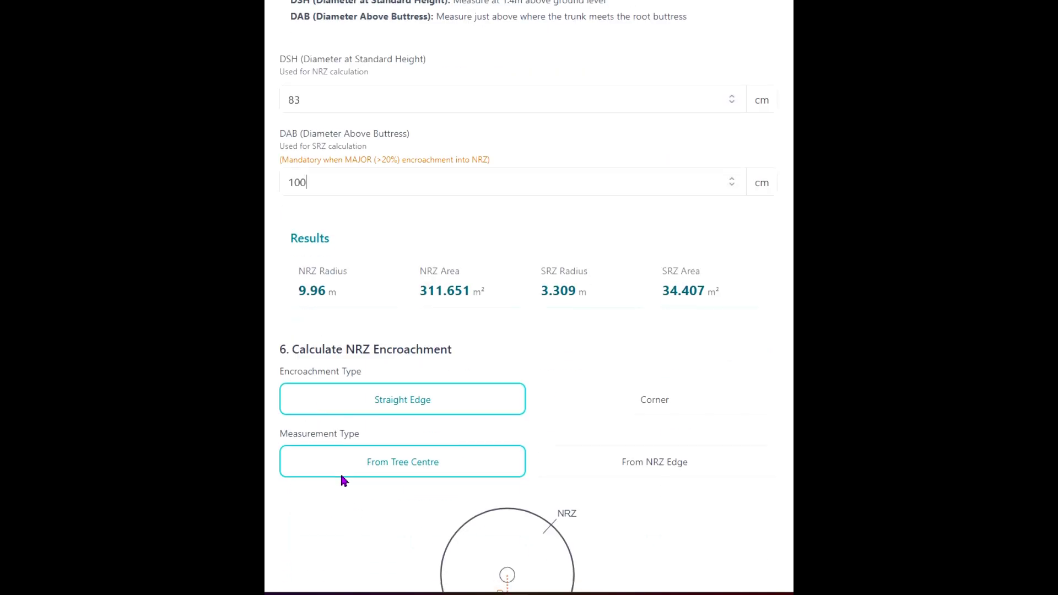
scroll(430, 419, "down", 2)
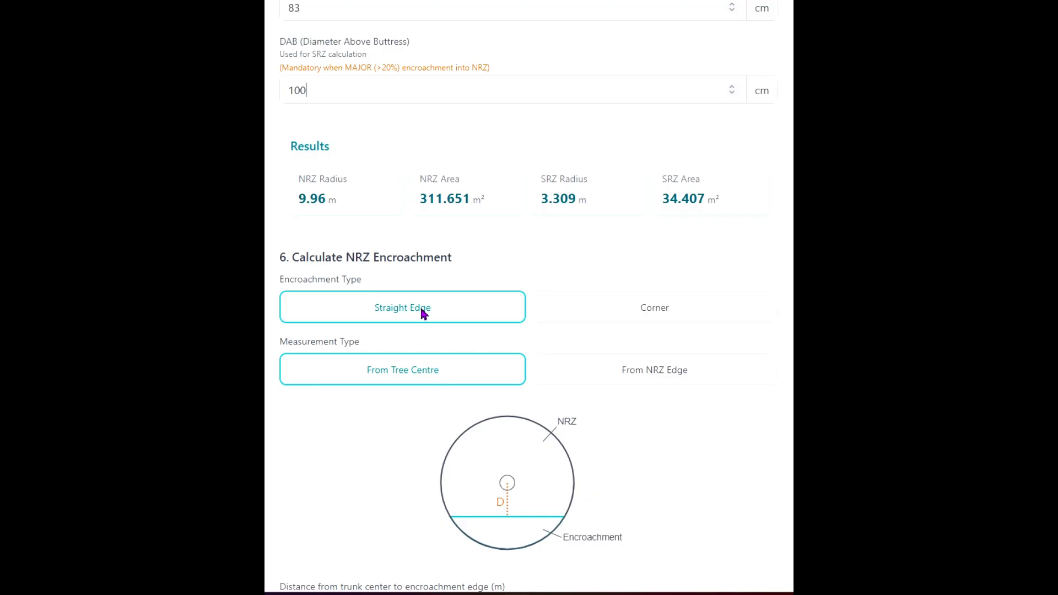
scroll(421, 310, "down", 2)
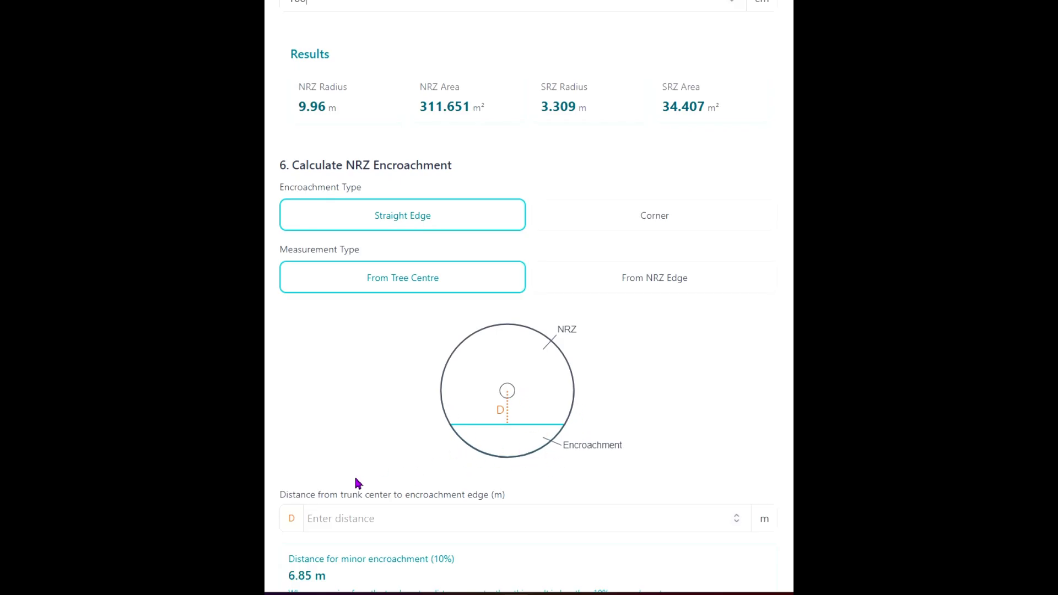
left_click(345, 518)
type("6")
Examine the NRZ and SRZ results, the encroachment percentage and level, and the compensatory protection zones for tree 1
scroll(493, 461, "down", 3)
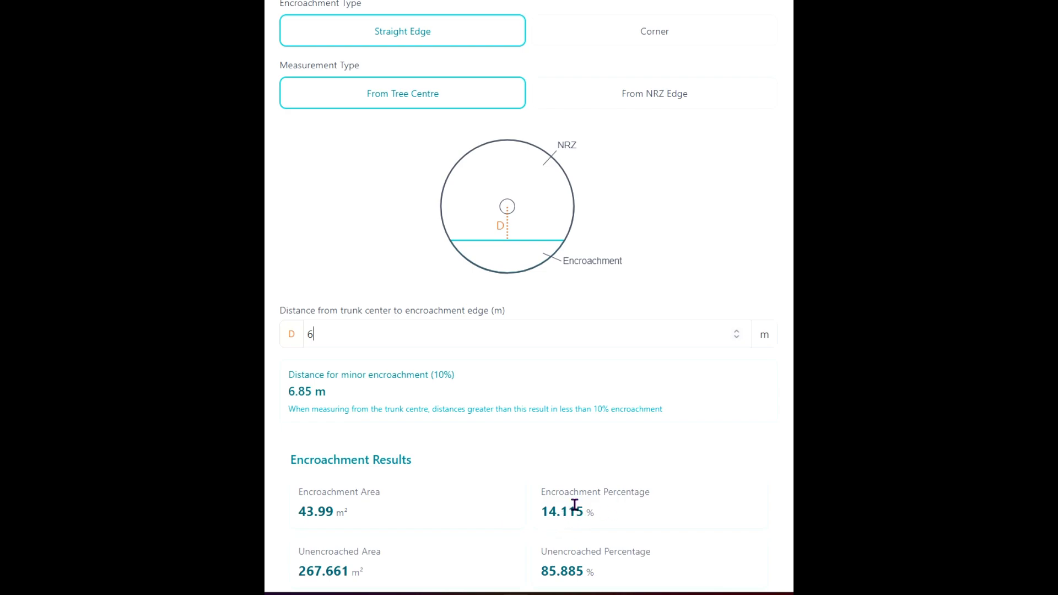
scroll(661, 474, "up", 9)
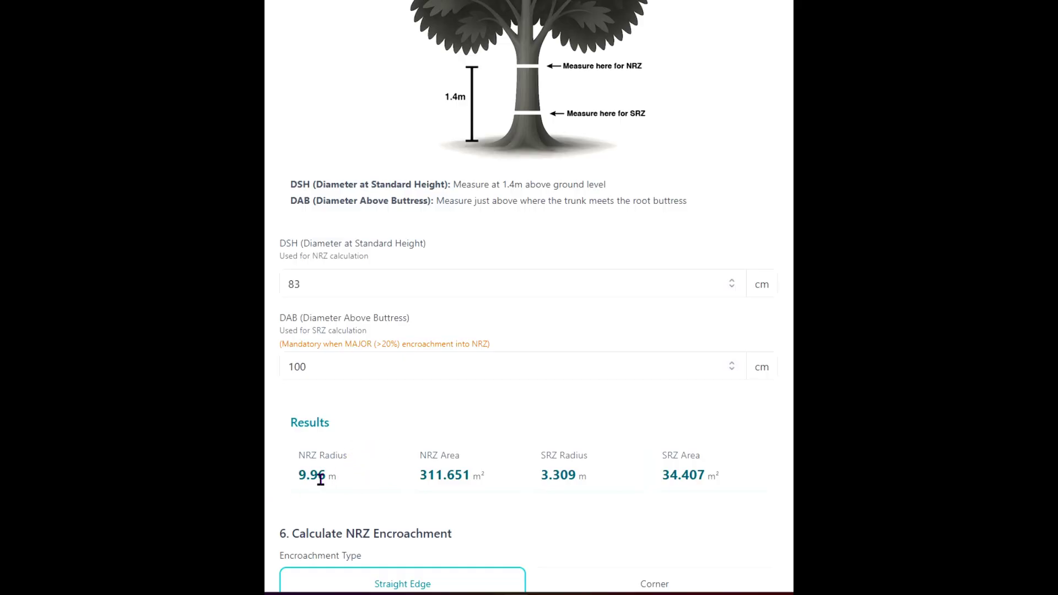
left_click(511, 476)
left_click(607, 471)
scroll(619, 465, "down", 10)
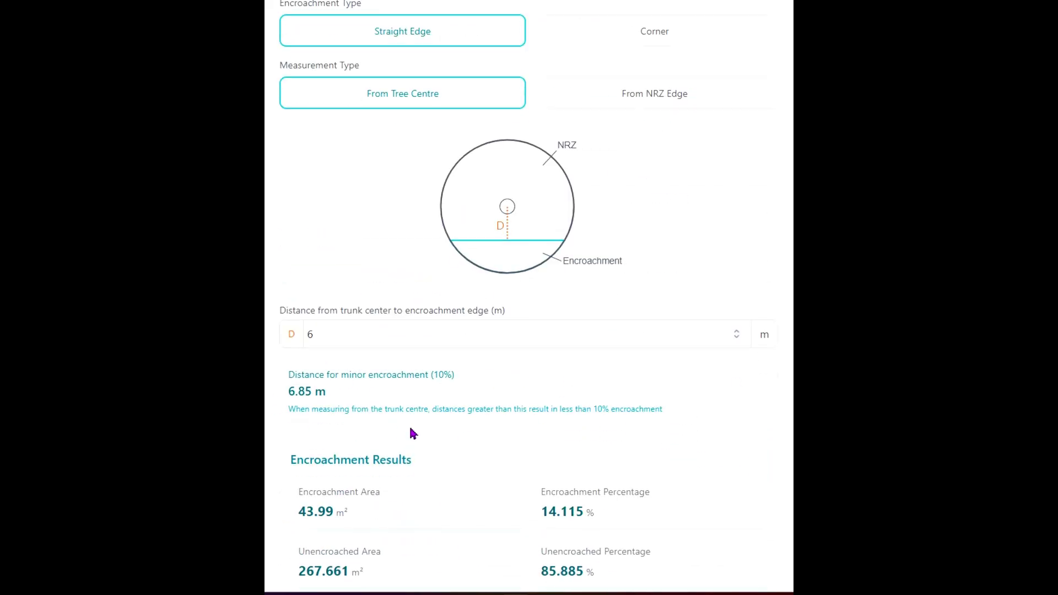
scroll(411, 432, "down", 3)
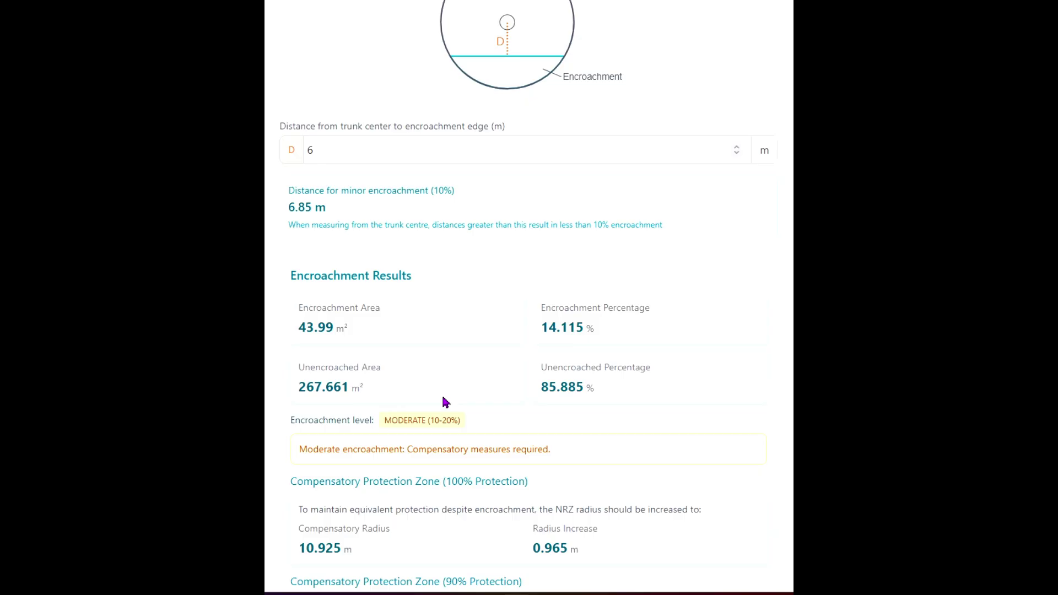
scroll(473, 429, "down", 5)
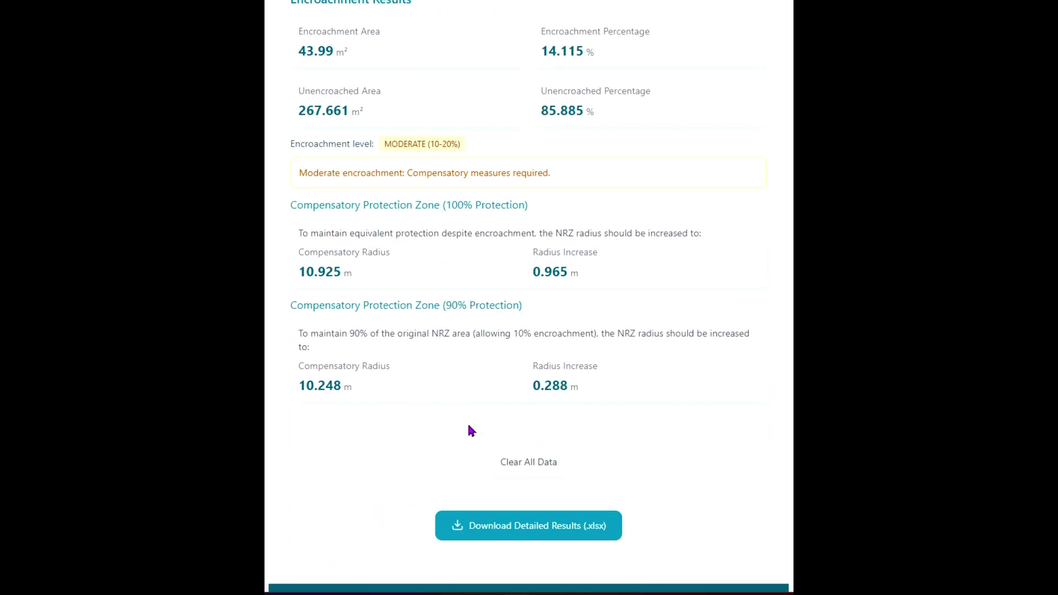
scroll(469, 426, "up", 7)
scroll(468, 431, "down", 1)
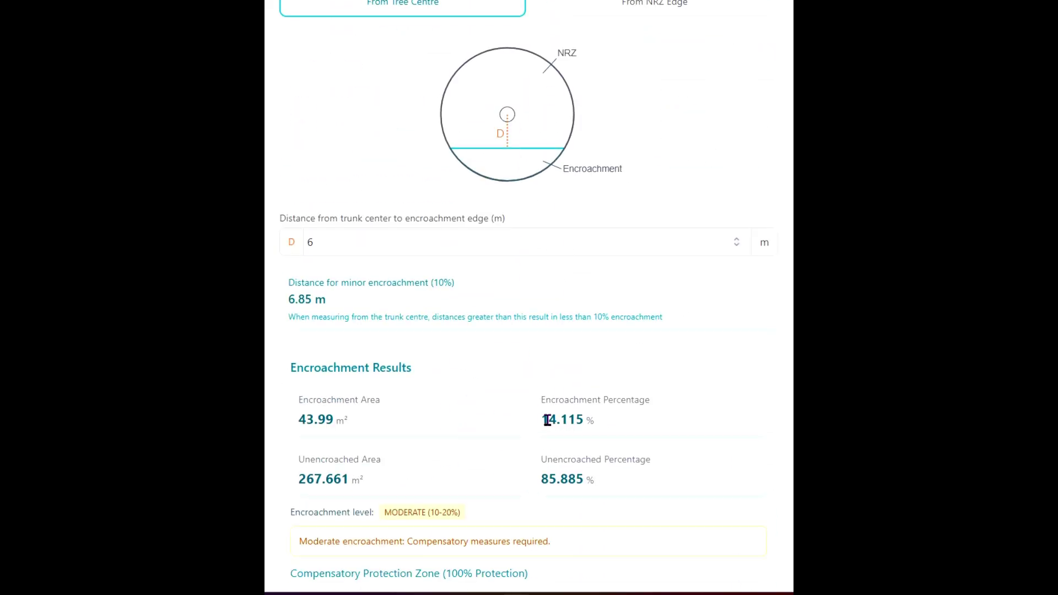
scroll(441, 358, "up", 2)
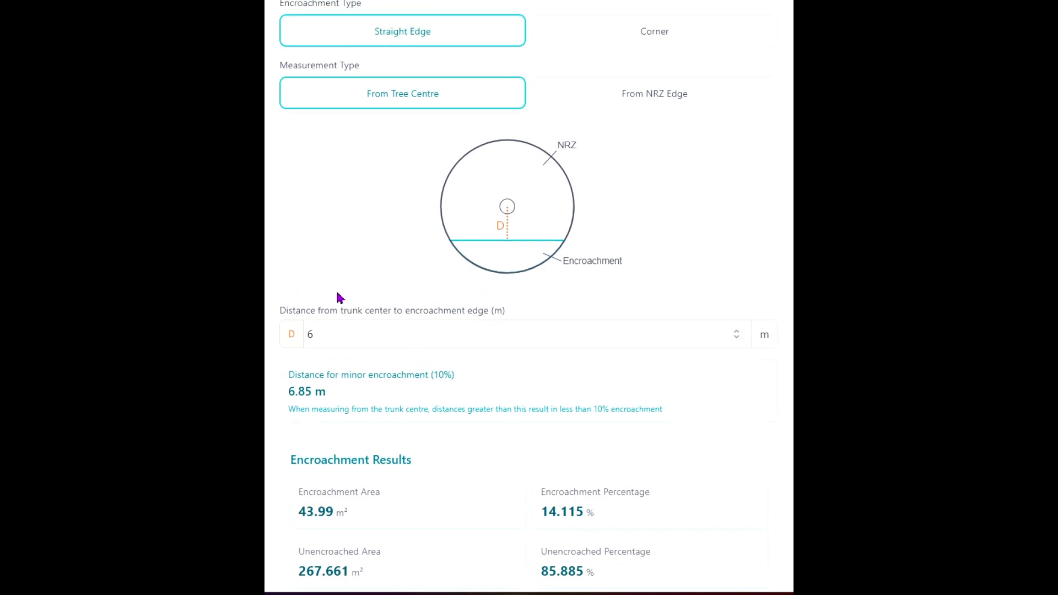
Try an encroachment distance of 5 m from the trunk centre and replace it with 7 m
double_click(326, 334)
type("5")
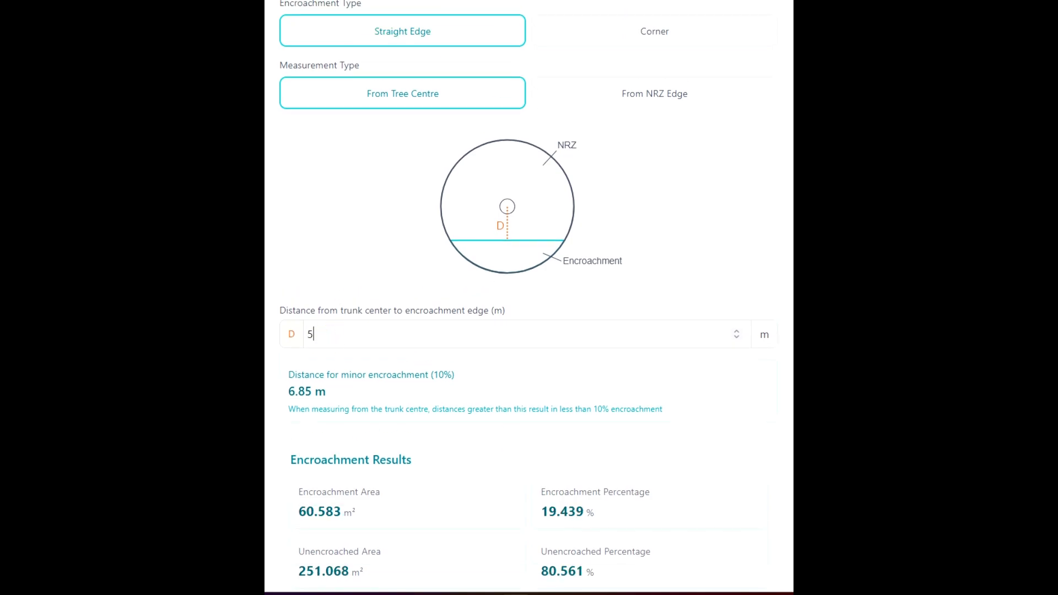
key("BackSpace")
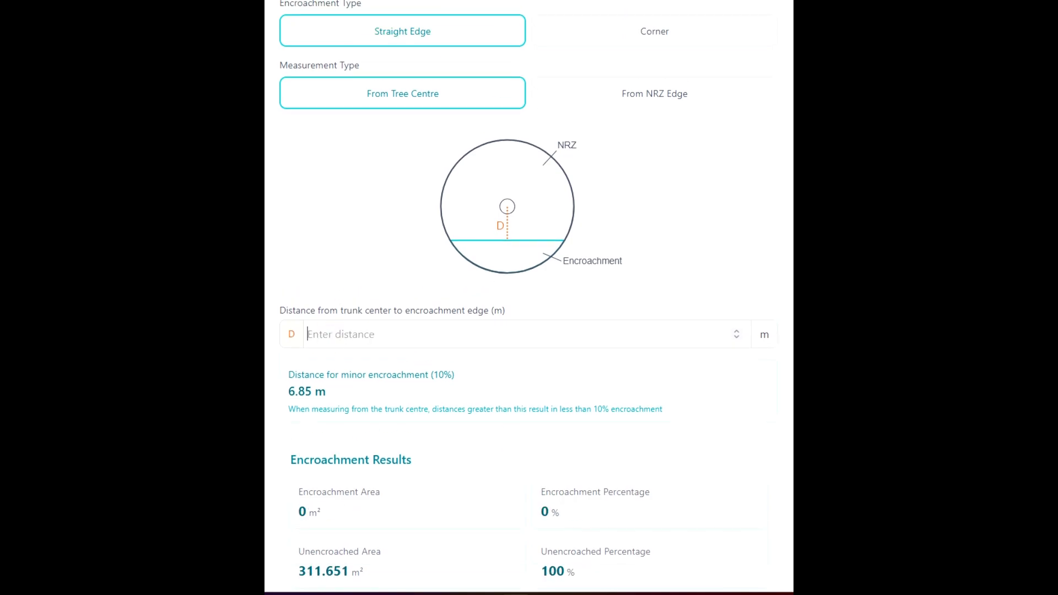
type("7")
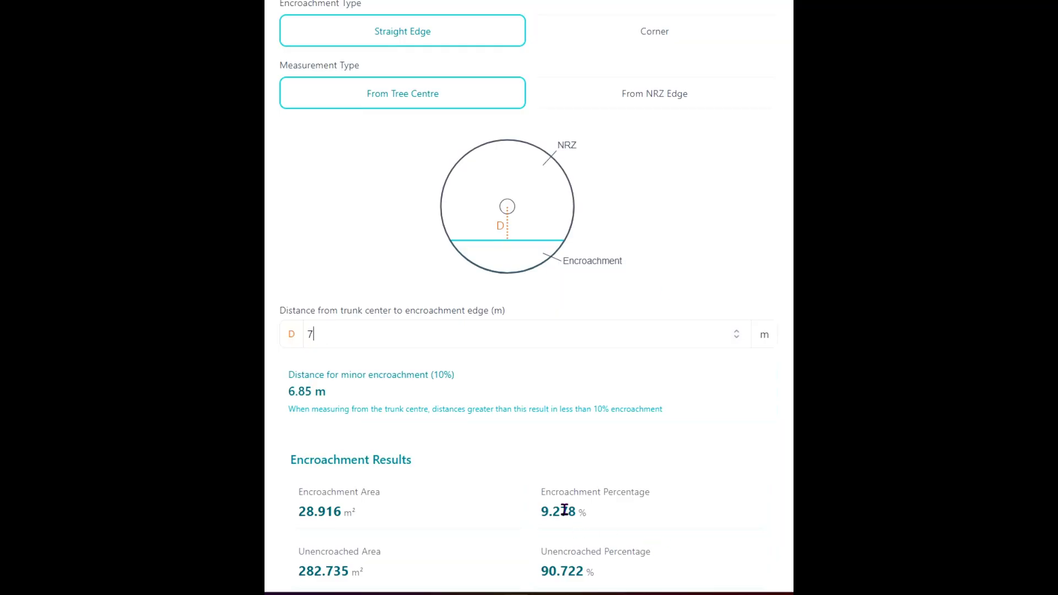
Add a second tree to the project, try 34 as its tree number and set it back to 2
scroll(534, 503, "up", 10)
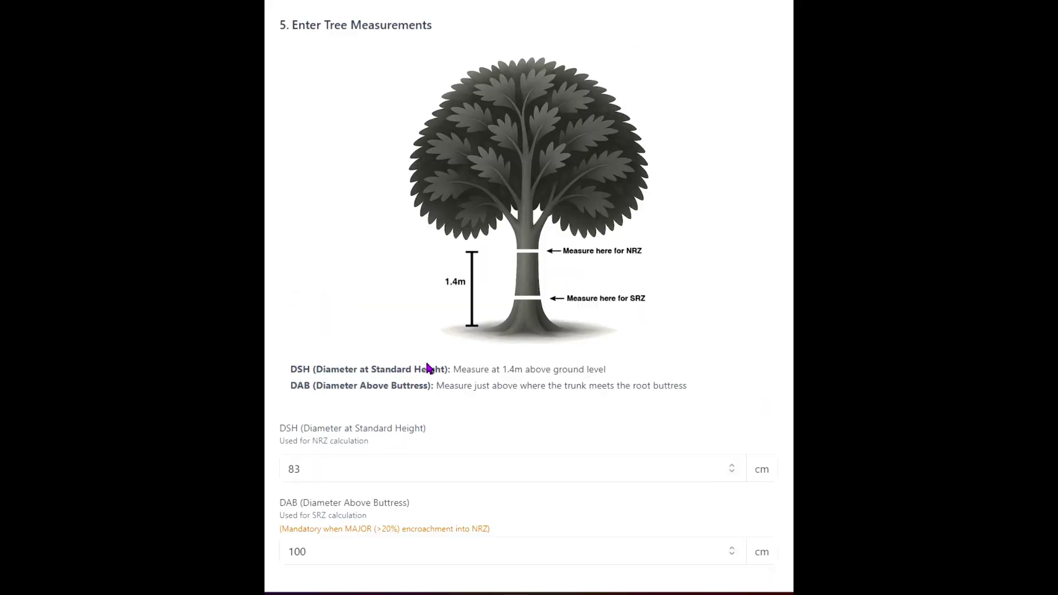
scroll(429, 368, "up", 10)
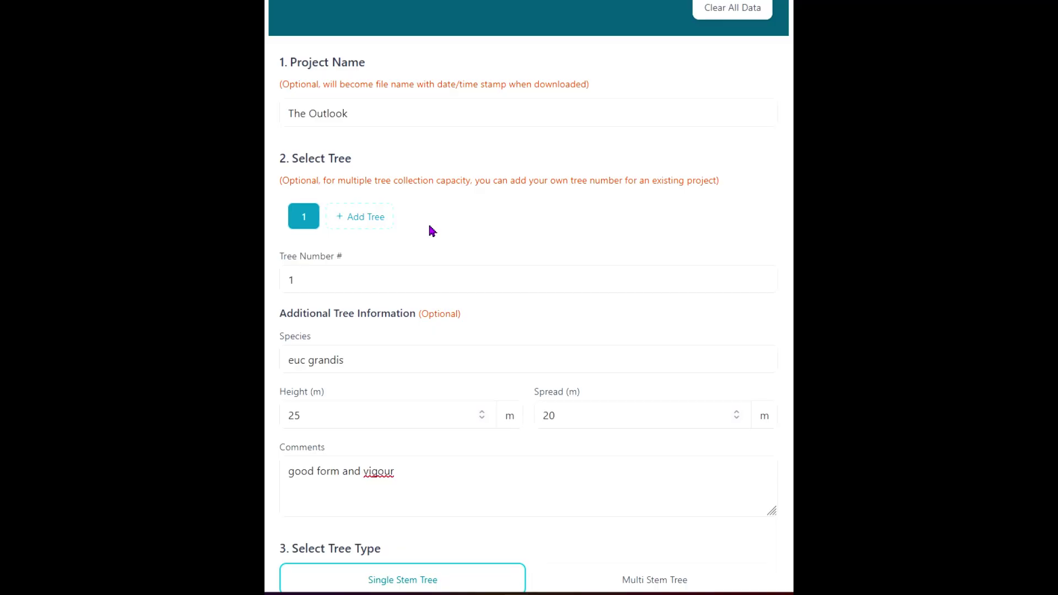
left_click(384, 219)
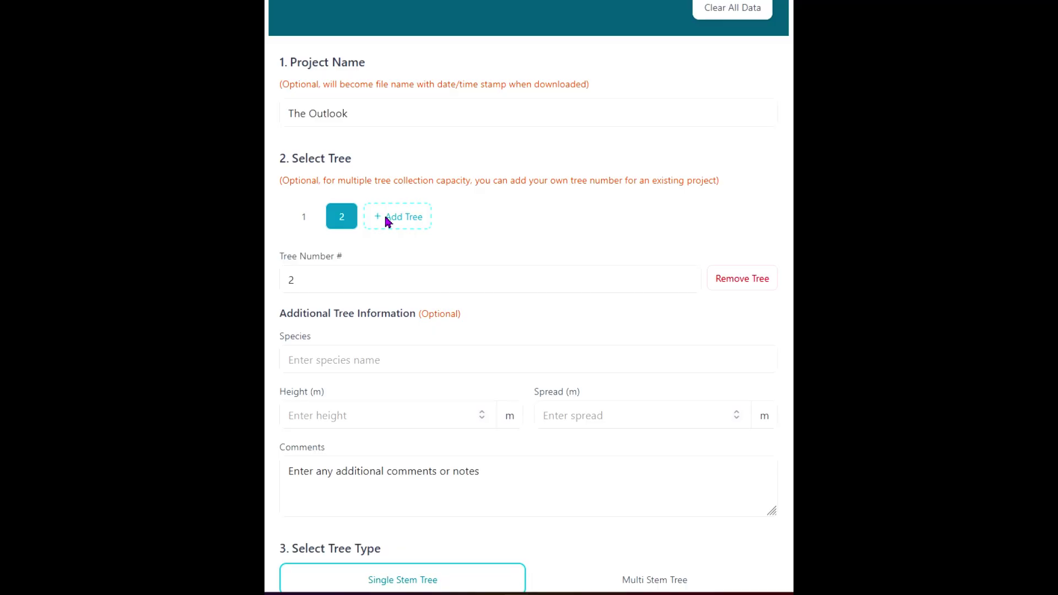
double_click(333, 281)
key("BackSpace")
type("34")
left_click_drag(321, 274, 279, 287)
type("2")
Enter poinciana as the species of tree 2, with a height of 18 m and a spread of 20 m
left_click(380, 358)
type("poinciana")
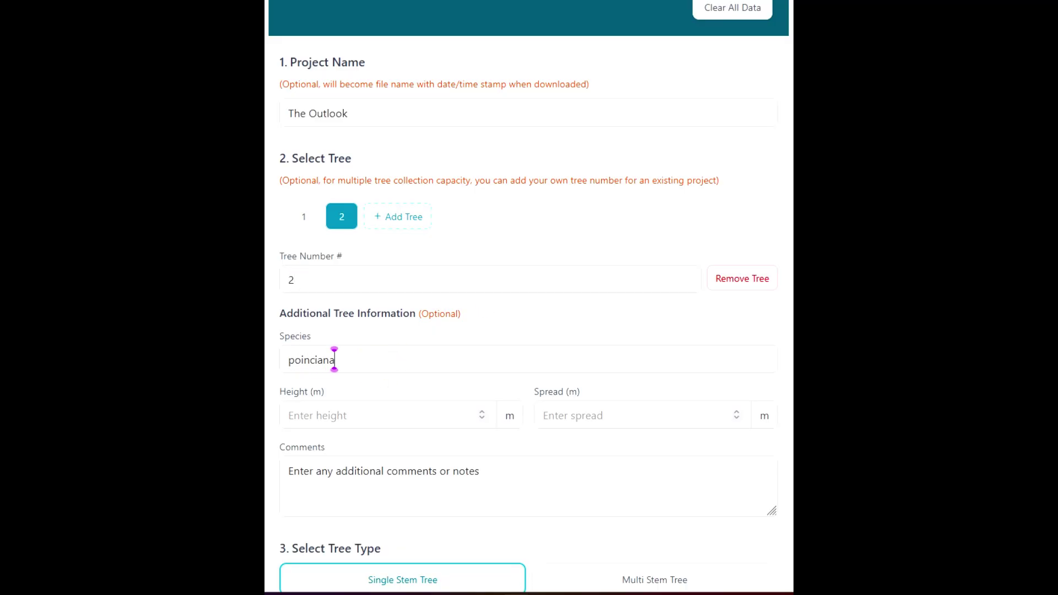
left_click(370, 415)
type("18")
left_click(591, 424)
type("20")
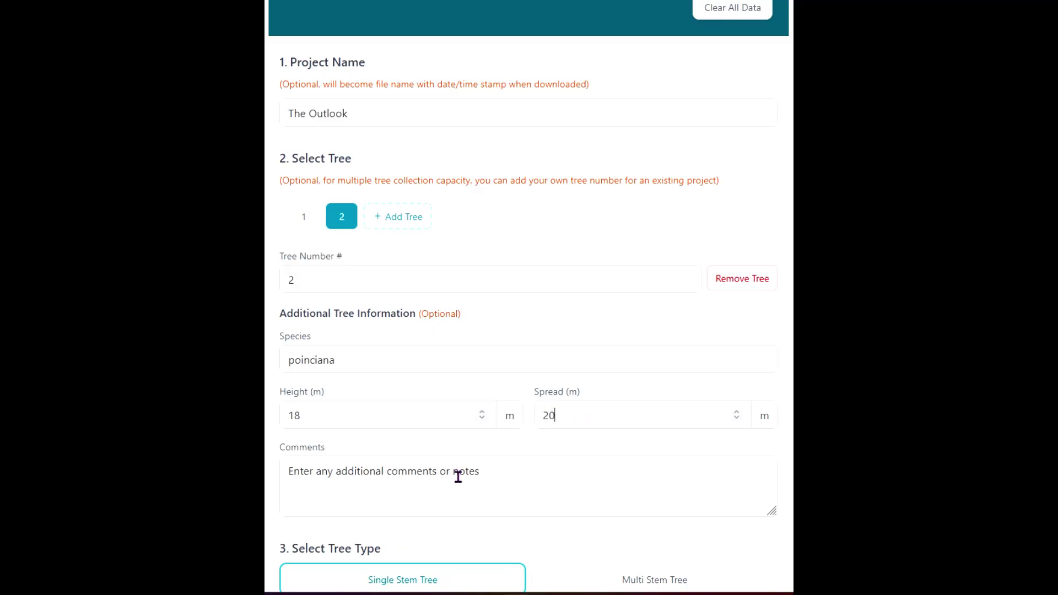
Add the comment "basal bifurcation 1m high" for tree 2
left_click(477, 472)
type("basal ")
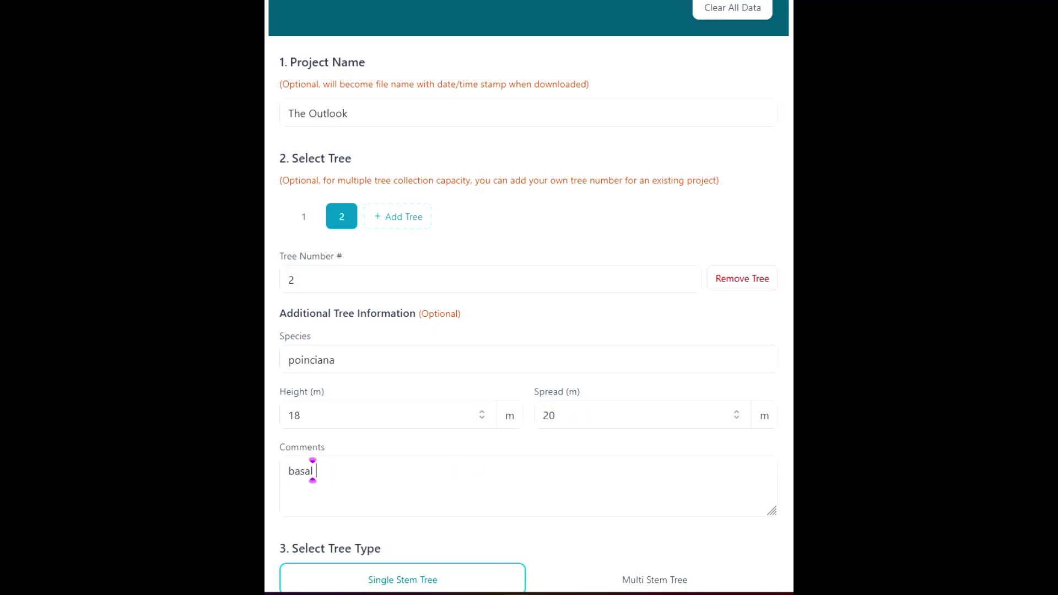
type("bifurcation 1m high")
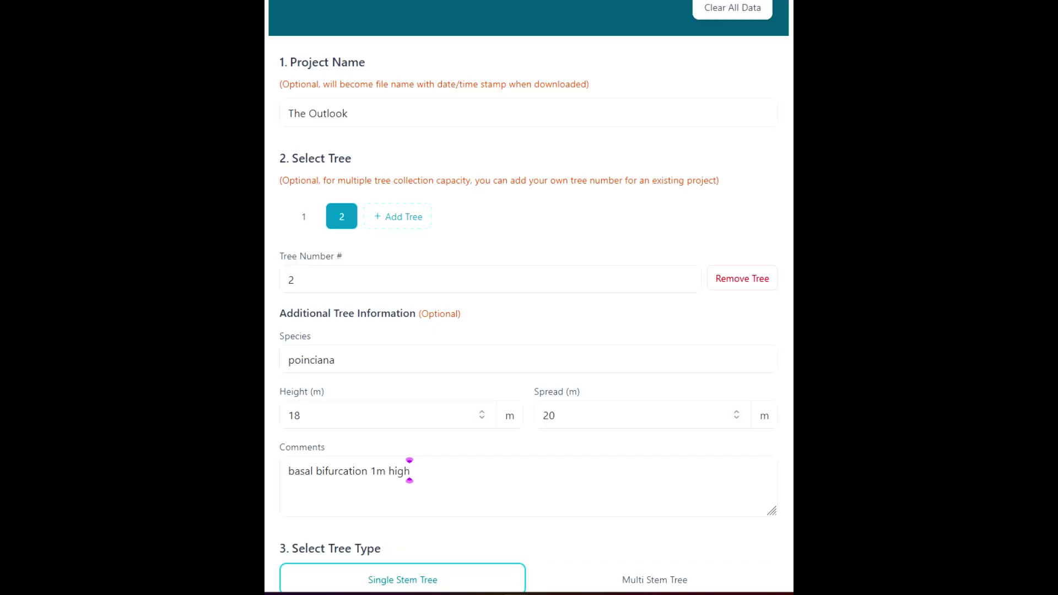
Make tree 2 a multi-stem tree and enter stem diameters at standard height of 70 cm and 50 cm
scroll(567, 458, "down", 1)
scroll(607, 430, "down", 3)
left_click(650, 395)
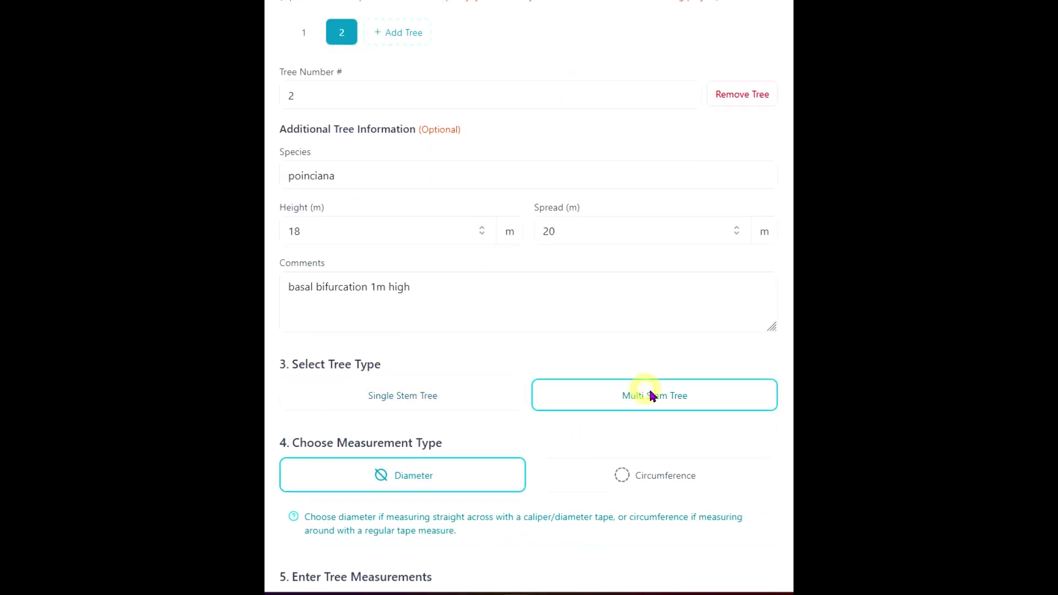
scroll(621, 380, "down", 5)
scroll(485, 333, "down", 10)
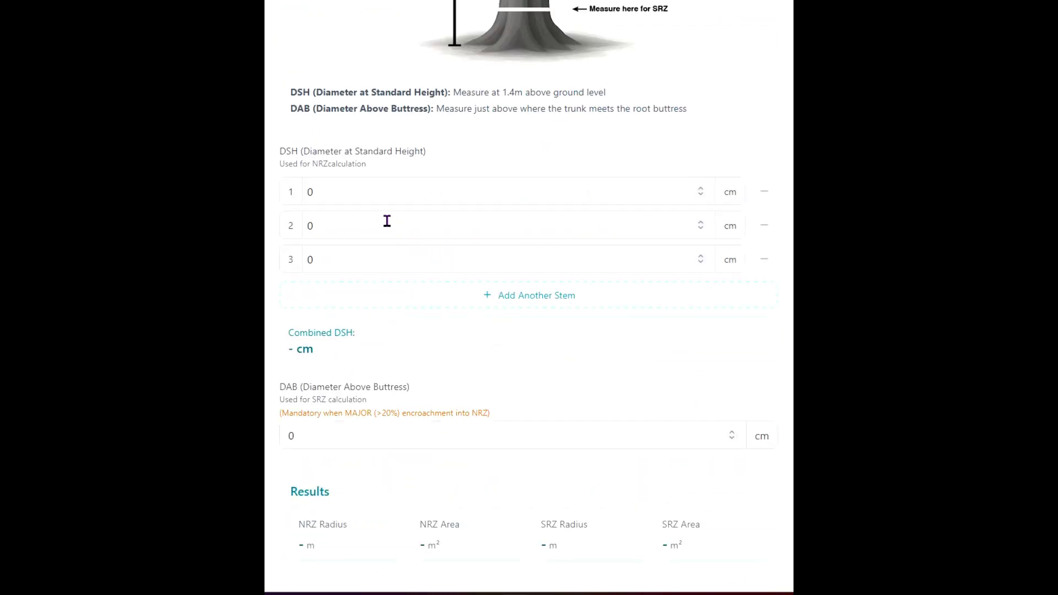
double_click(348, 187)
type("70")
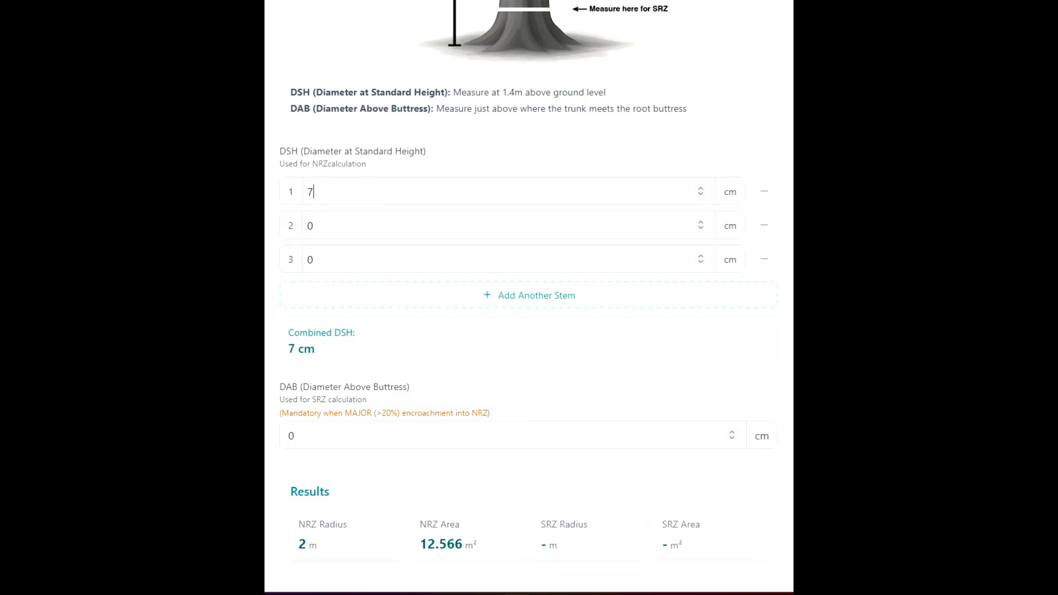
double_click(380, 228)
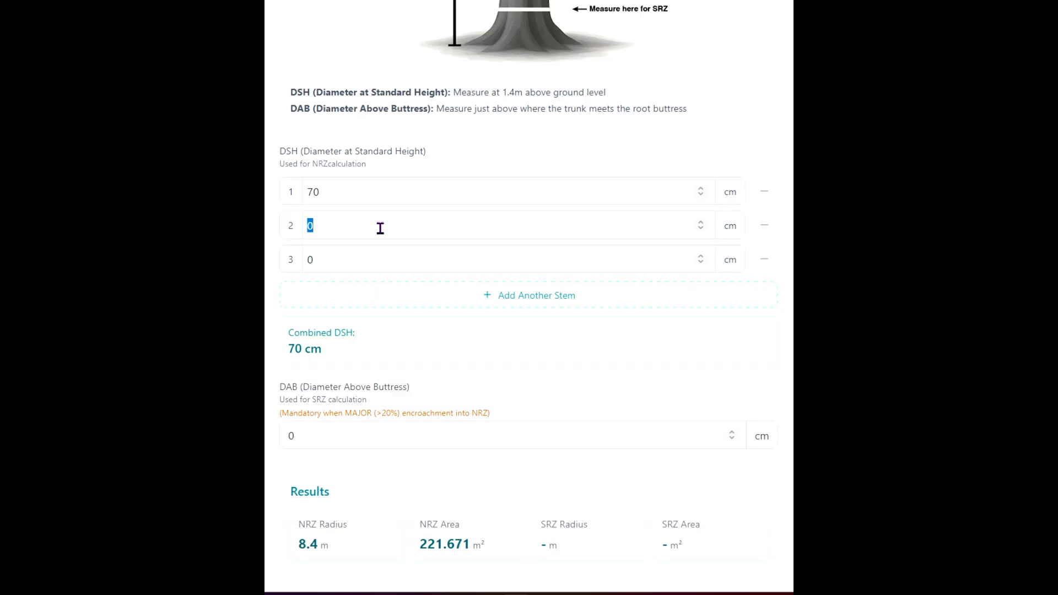
type("50")
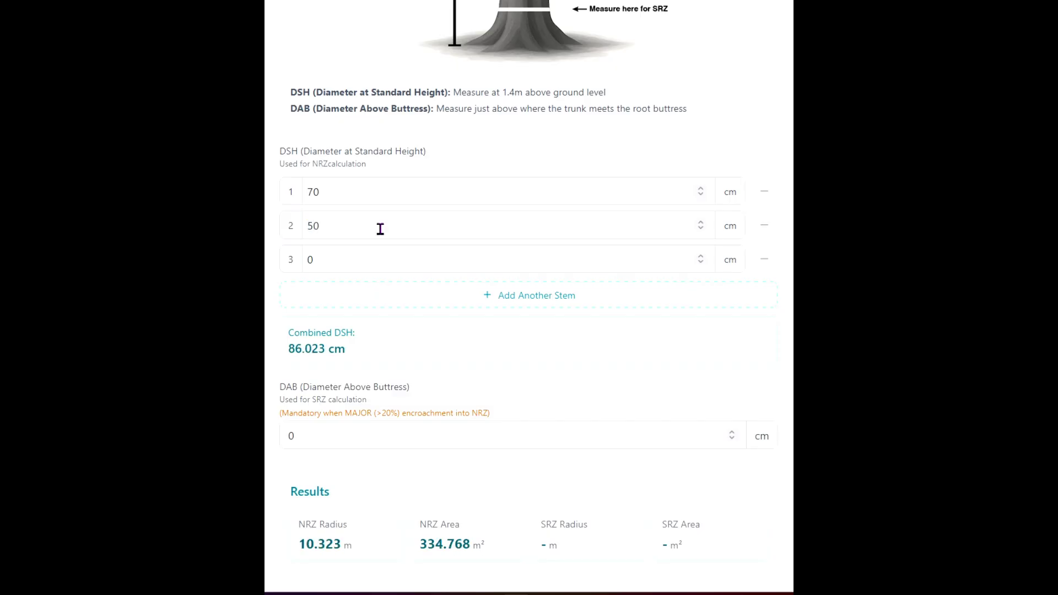
Try adding two more stem entries to tree 2, and remove every stem entry except the 70 cm and 50 cm ones
left_click(499, 295)
left_click(520, 331)
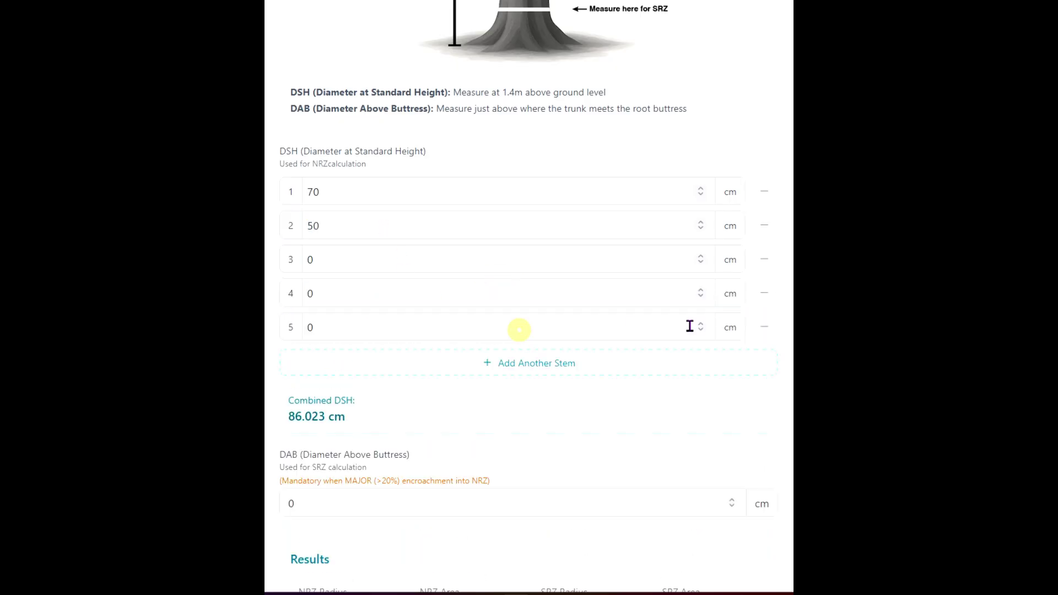
left_click(765, 326)
left_click(765, 293)
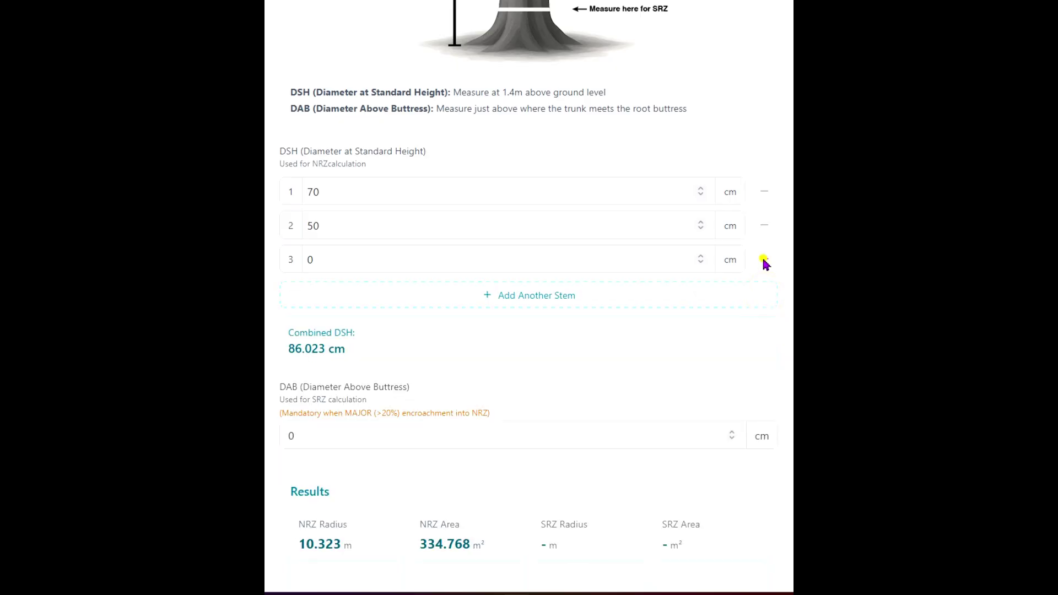
left_click(763, 260)
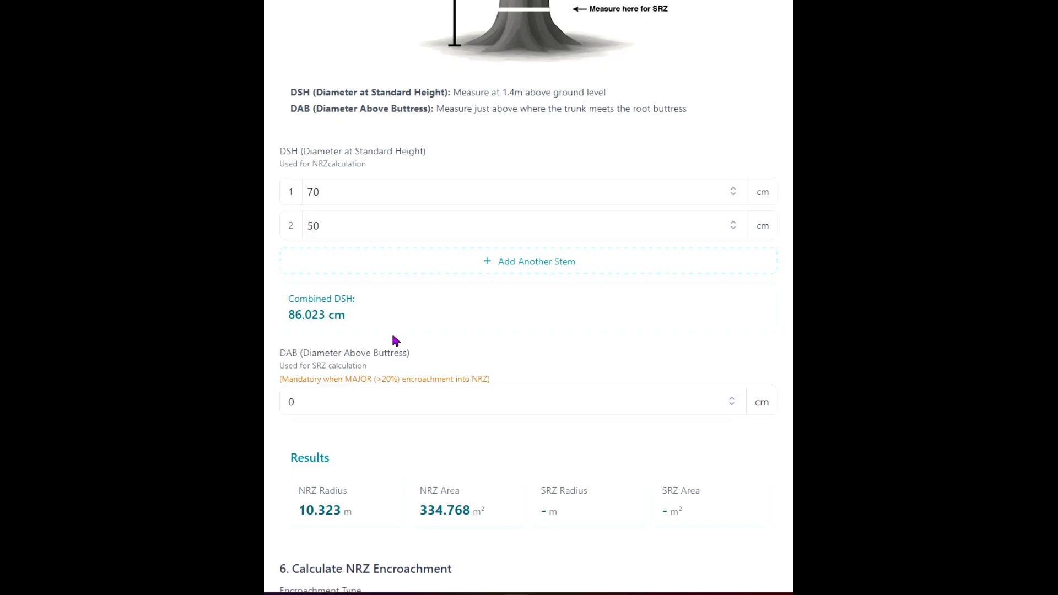
Set the diameter above buttress (DAB) of tree 2 to 95 cm
scroll(474, 337, "down", 3)
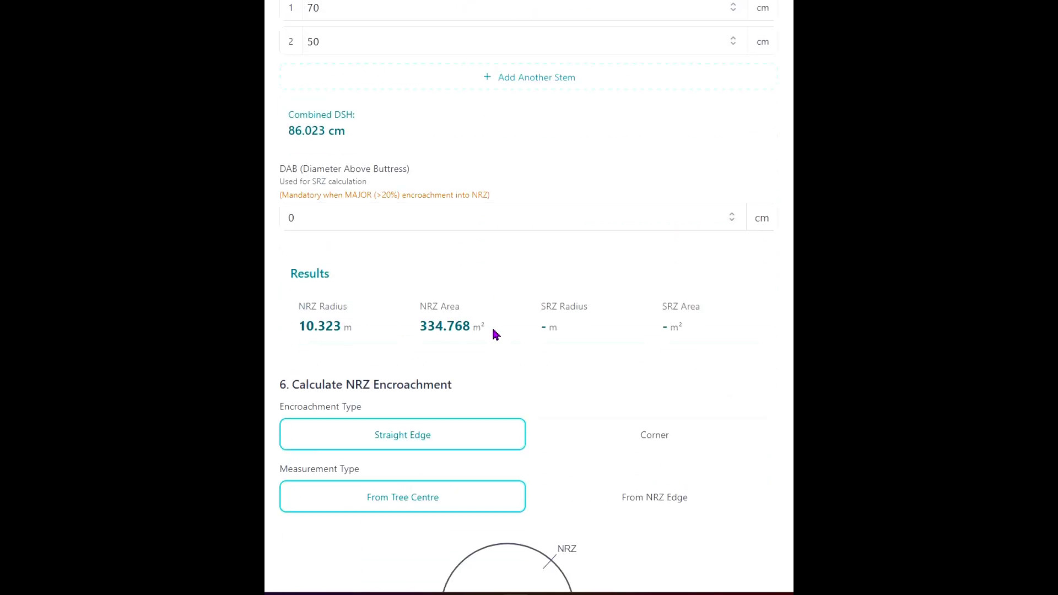
scroll(490, 337, "up", 2)
left_click(333, 308)
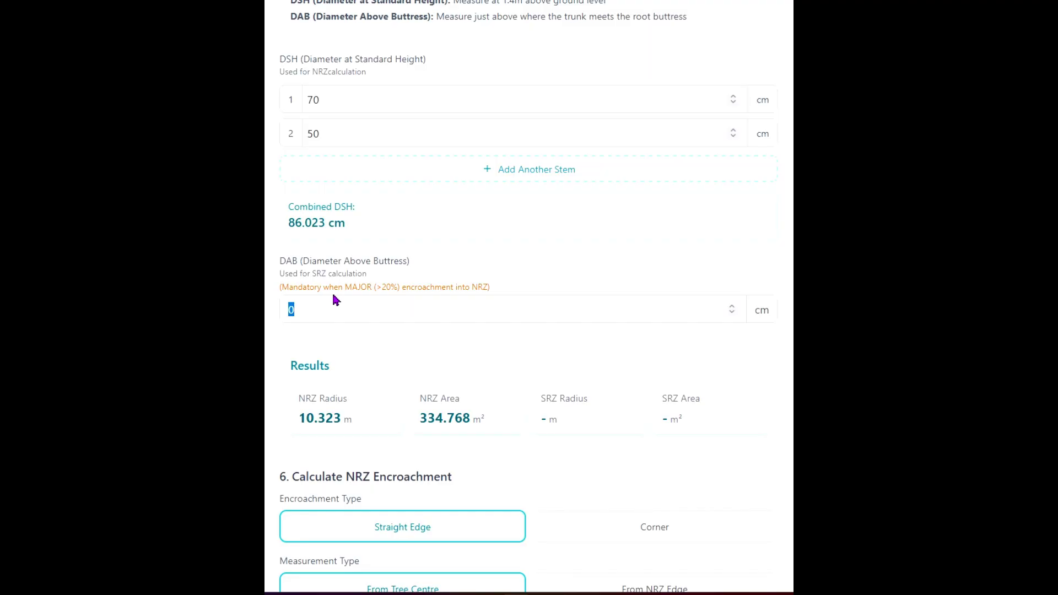
type("95")
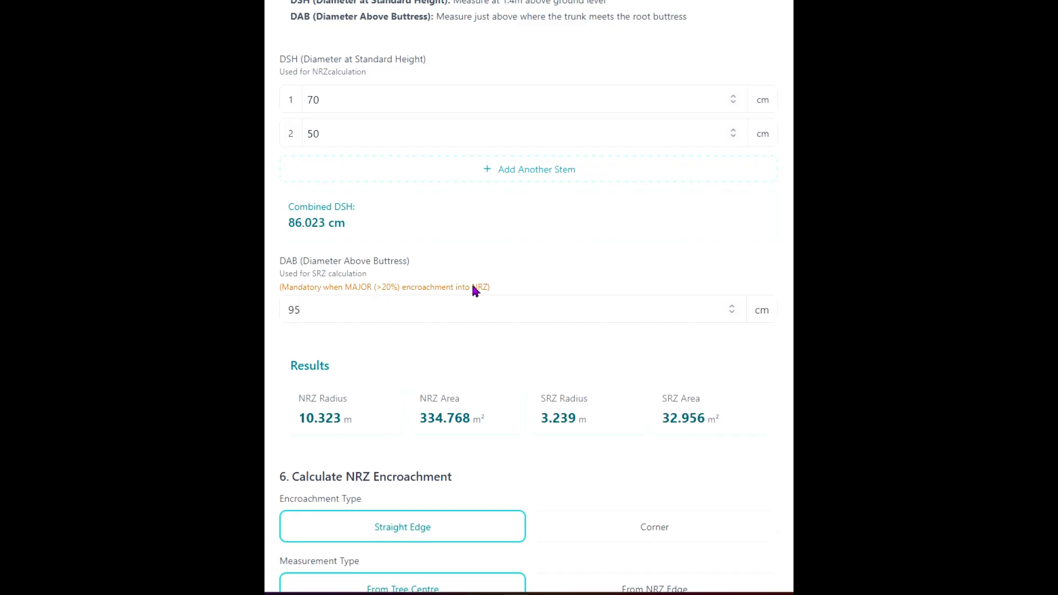
Try a straight-edge encroachment distance of 5 m from the trunk centre for tree 2 and check the encroachment percentage
scroll(472, 287, "down", 5)
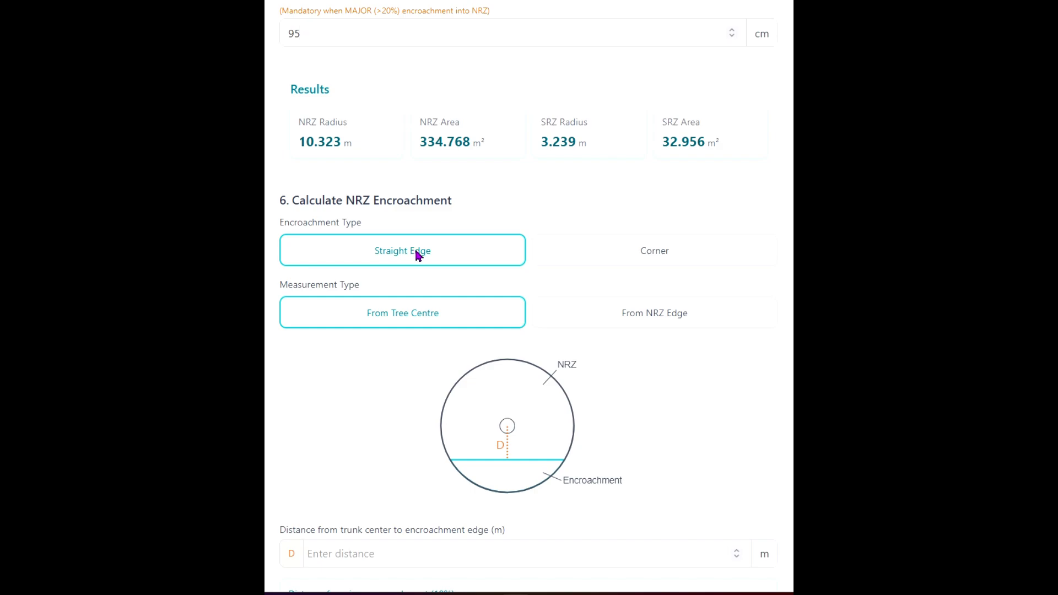
scroll(416, 252, "down", 2)
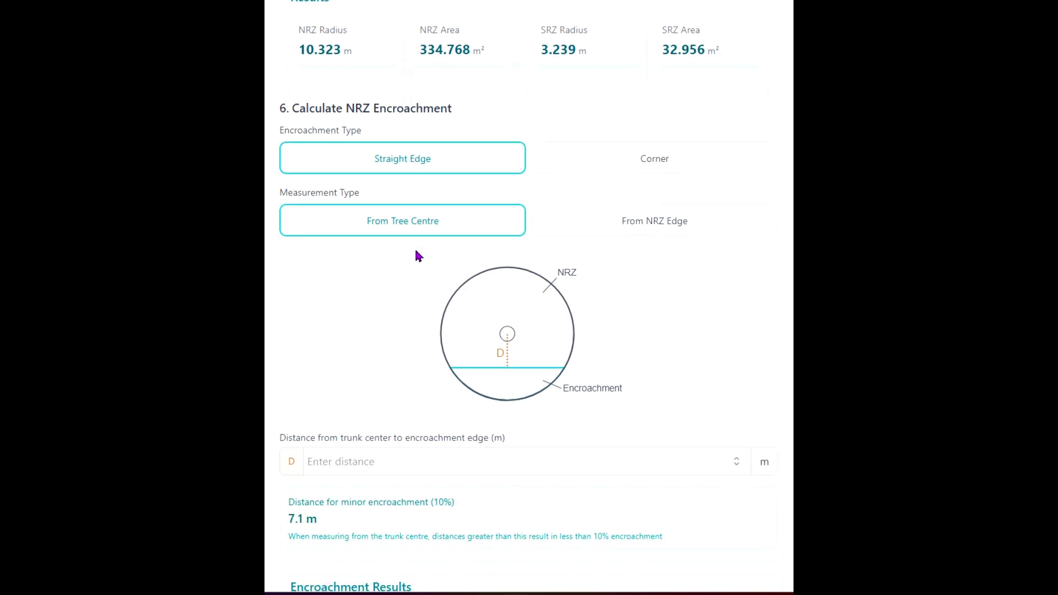
left_click(419, 459)
type("5")
scroll(756, 416, "down", 3)
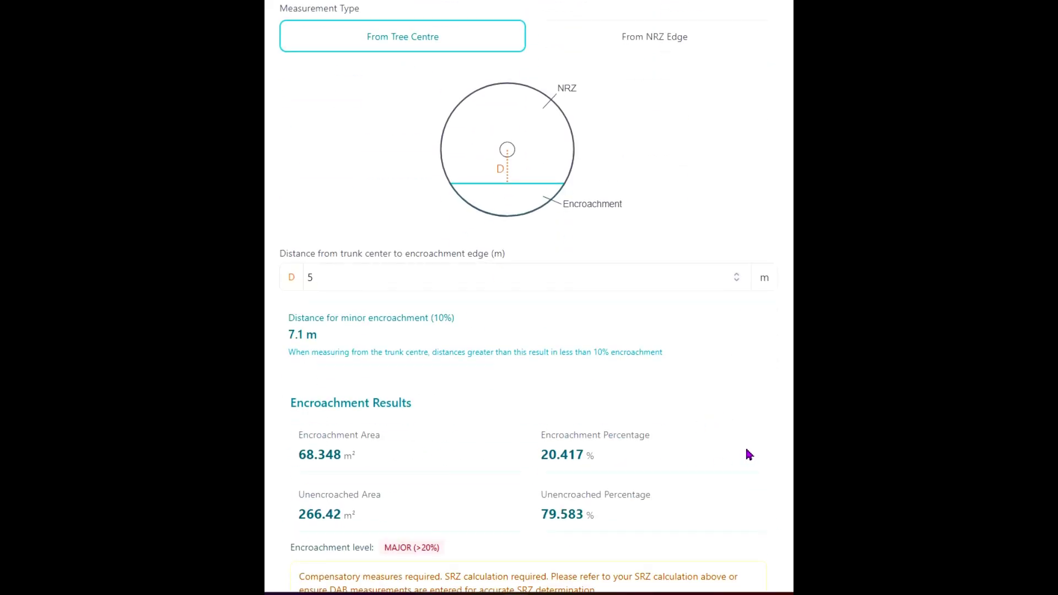
left_click(551, 452)
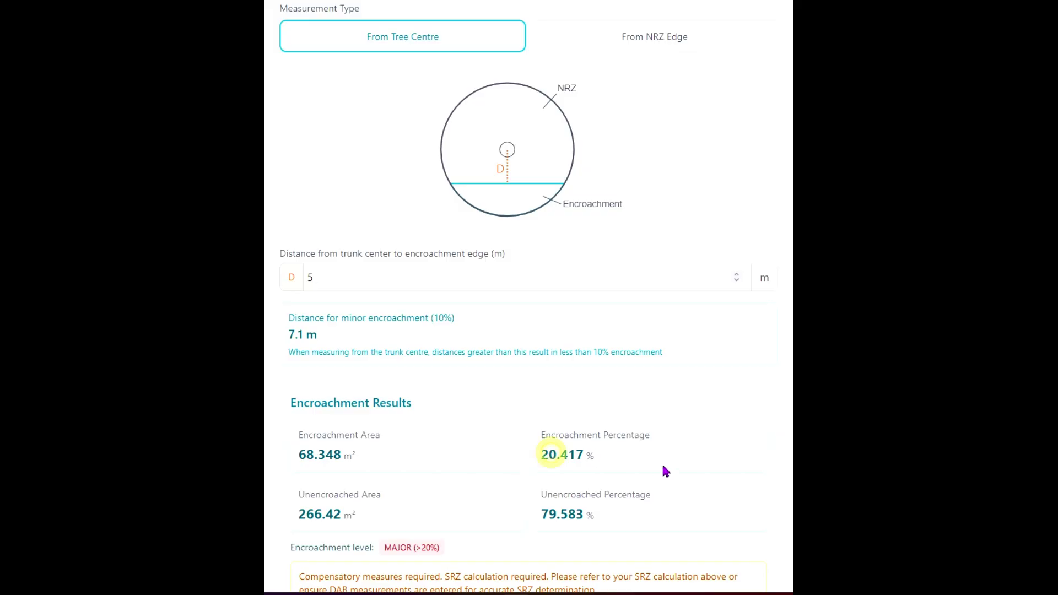
Set tree 2's encroachment distance from the trunk centre to 4.8 m and review the compensatory protection zones
double_click(320, 278)
type("4.8")
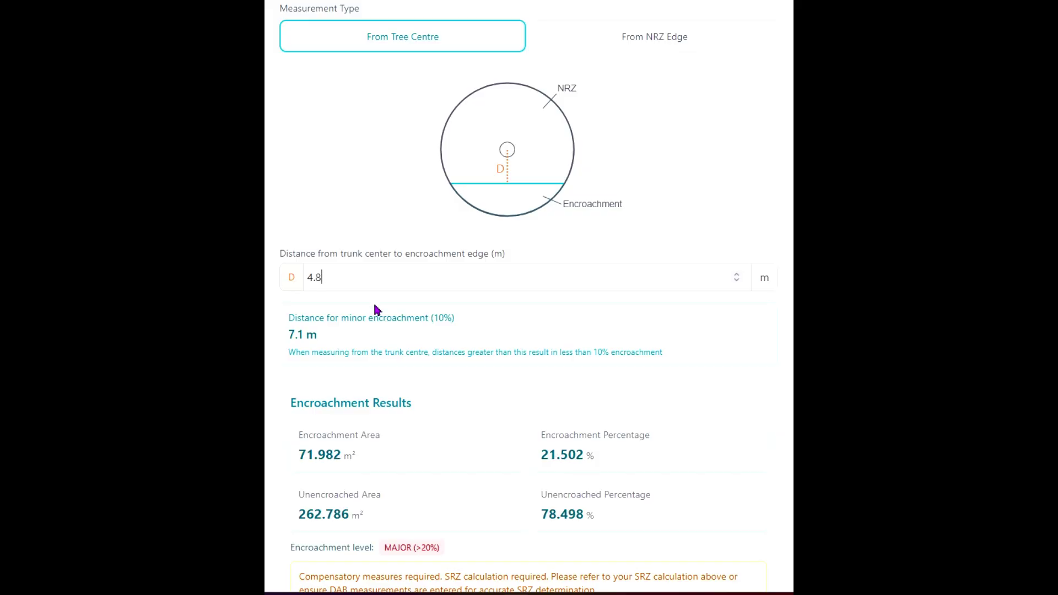
scroll(468, 347, "down", 5)
scroll(604, 520, "down", 5)
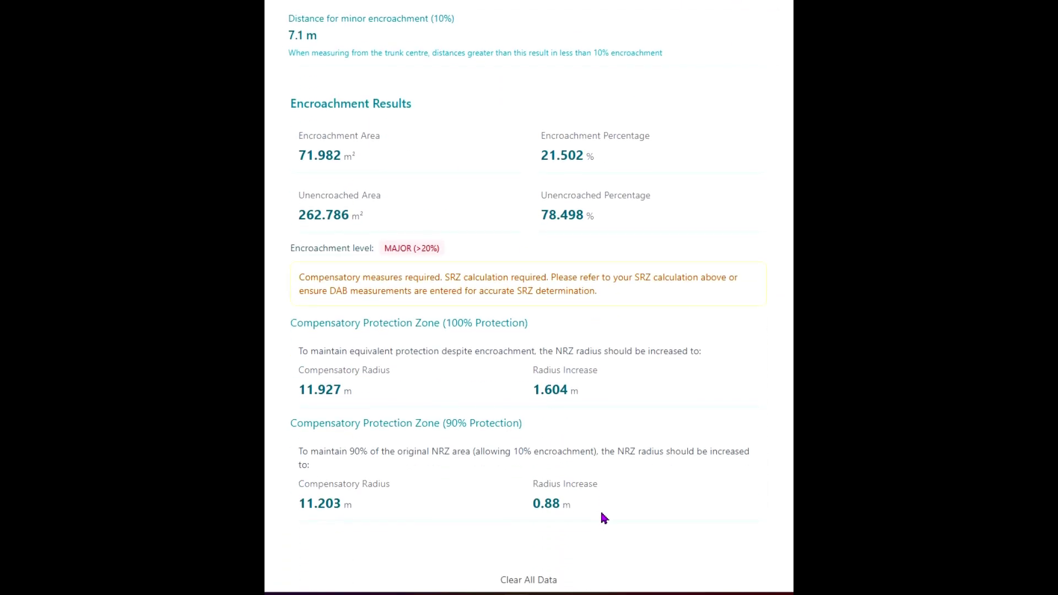
Add a third tree to The Outlook project, keeping 3 as its tree number
scroll(584, 494, "up", 15)
scroll(498, 369, "up", 20)
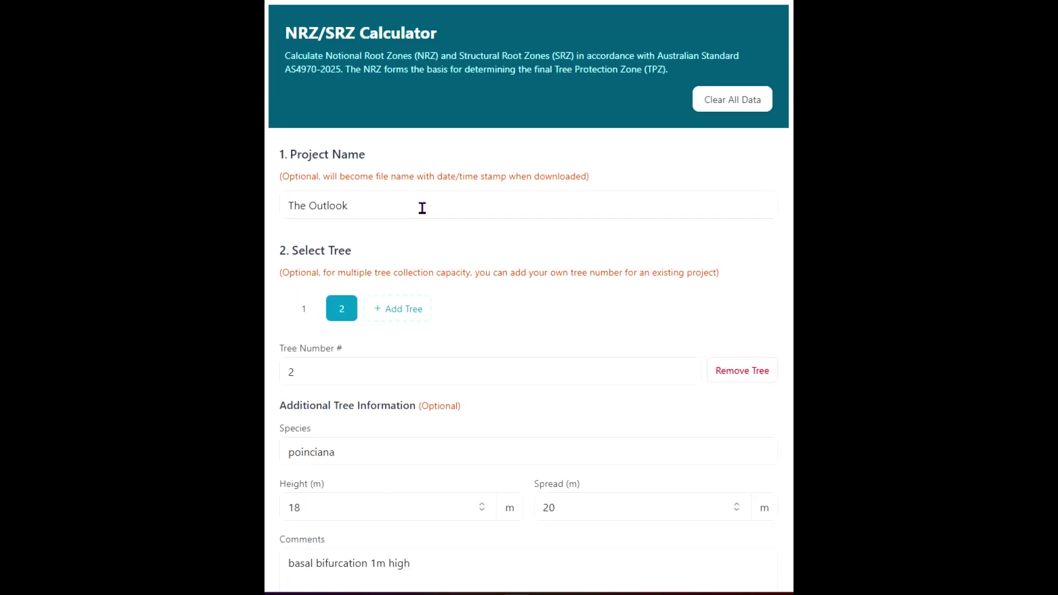
left_click(401, 307)
left_click(347, 378)
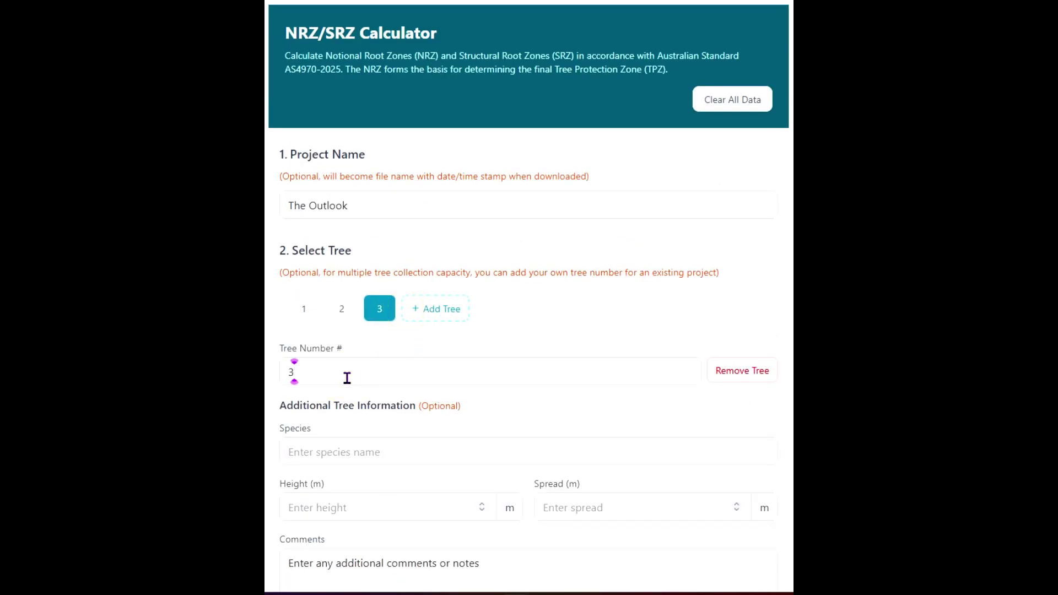
Enter jacaranda as the species of tree 3, with a height of 20 m and a spread of 18 m
scroll(353, 378, "down", 2)
left_click(342, 360)
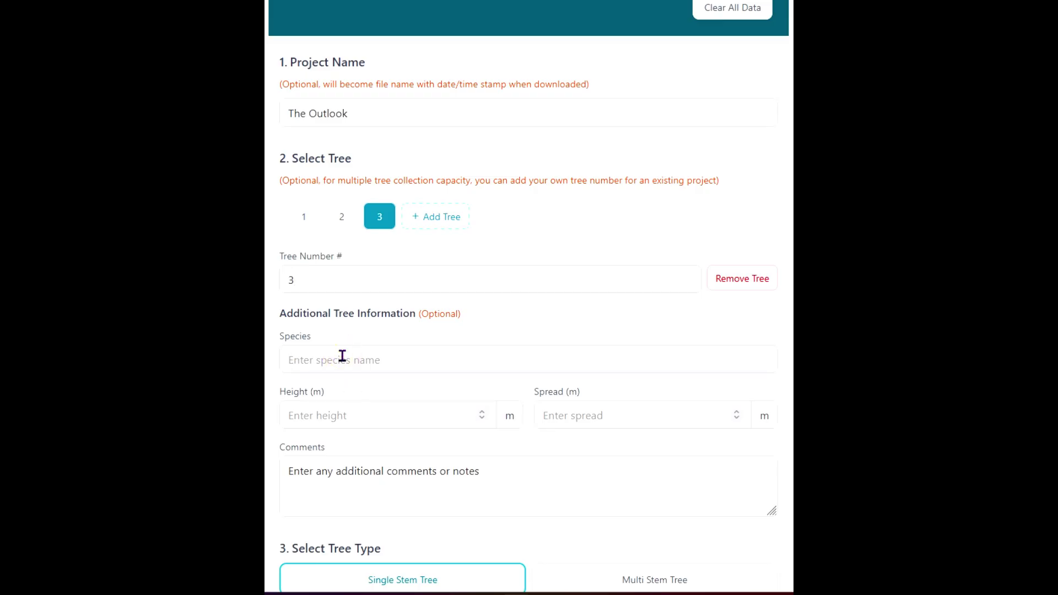
type("jacaranda")
left_click(321, 418)
type("20")
left_click(588, 414)
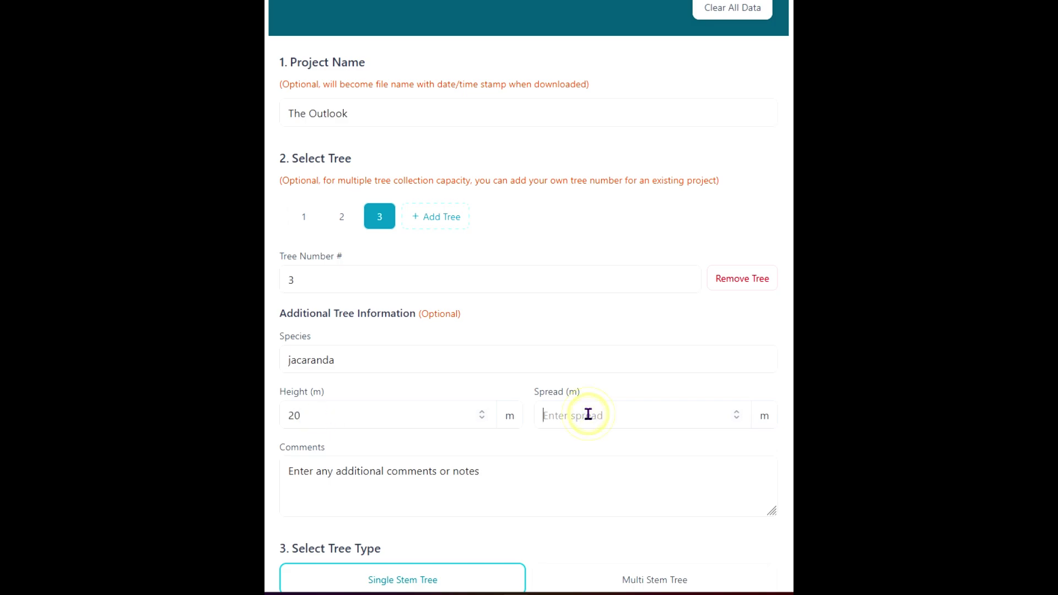
type("18")
Add the comment "some deadwood" for tree 3
left_click(502, 475)
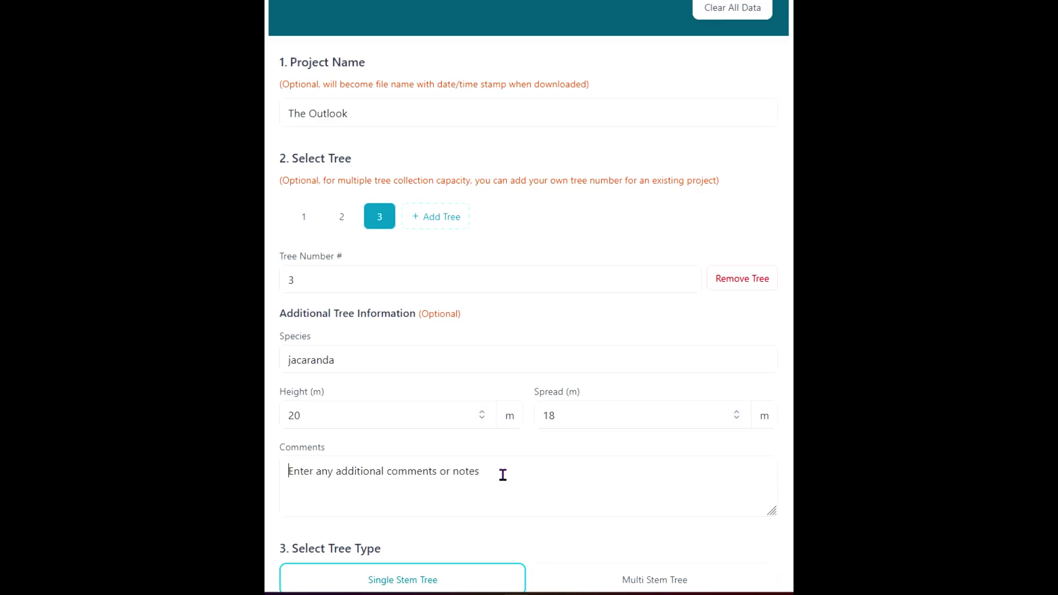
type("some")
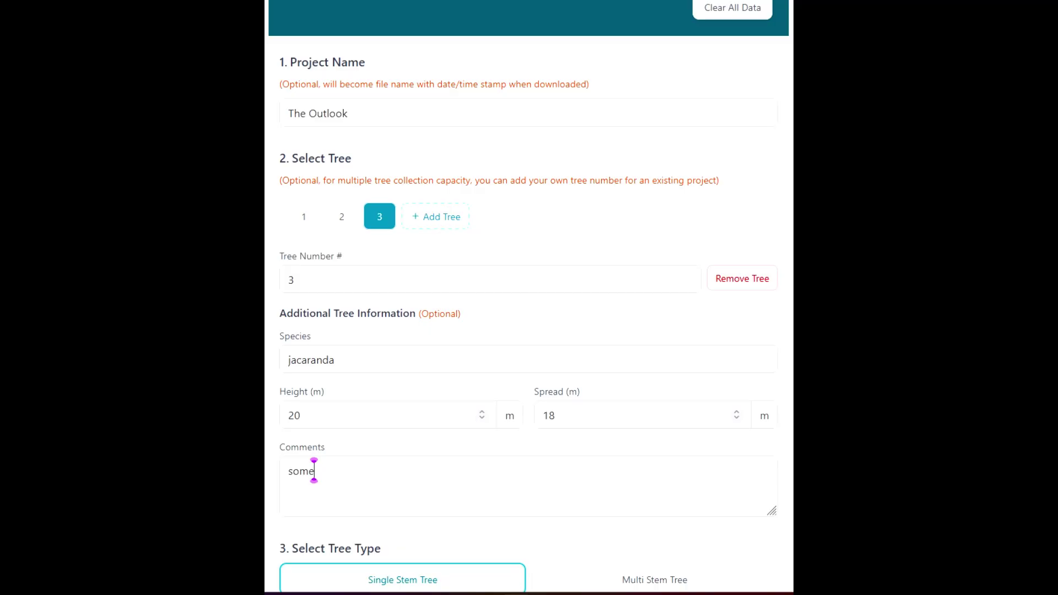
type(" deadwood")
Keep tree 3 as a single-stem tree and enter a DSH of 75 cm and a DAB of 100 cm
scroll(627, 449, "down", 3)
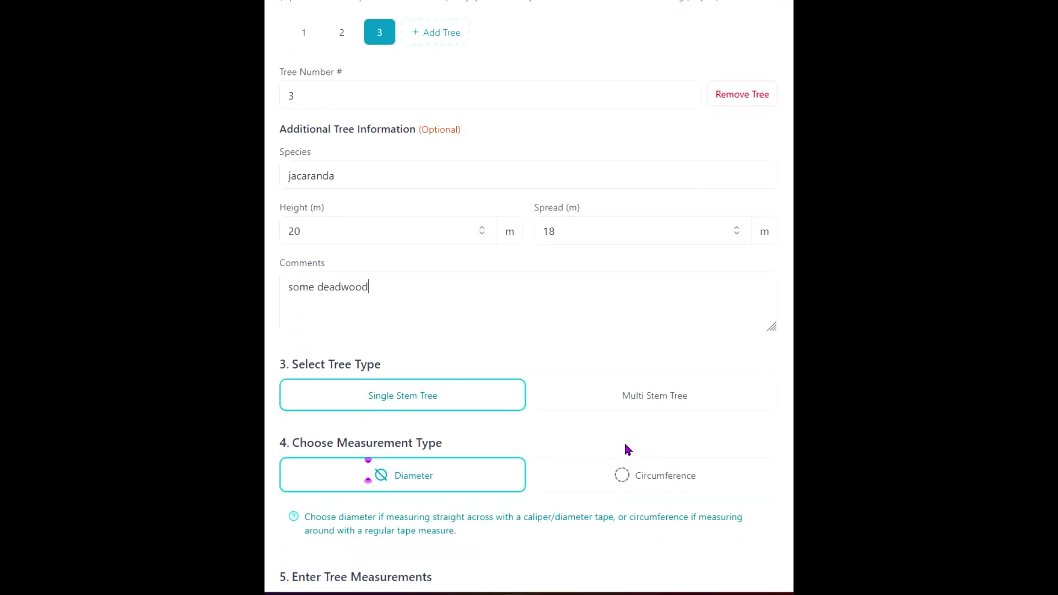
left_click(428, 403)
scroll(428, 403, "down", 10)
left_click(353, 285)
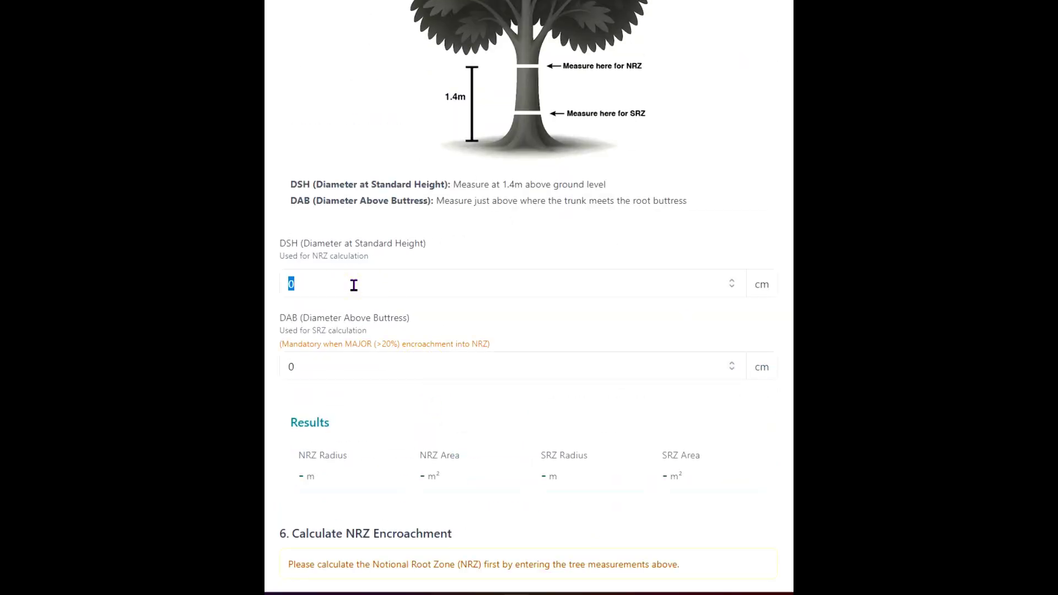
type("75")
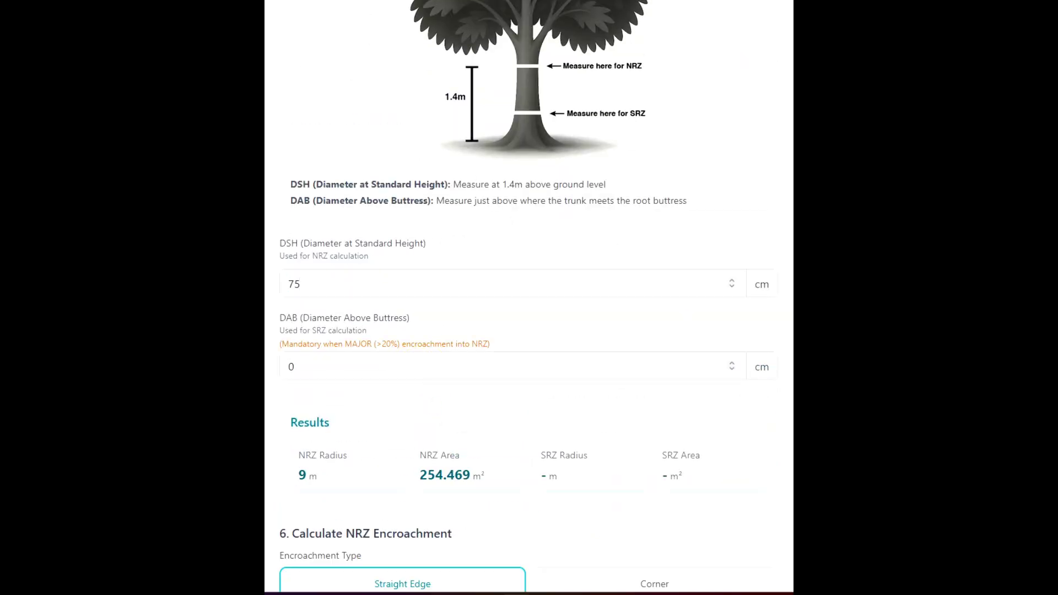
left_click(333, 358)
type("100")
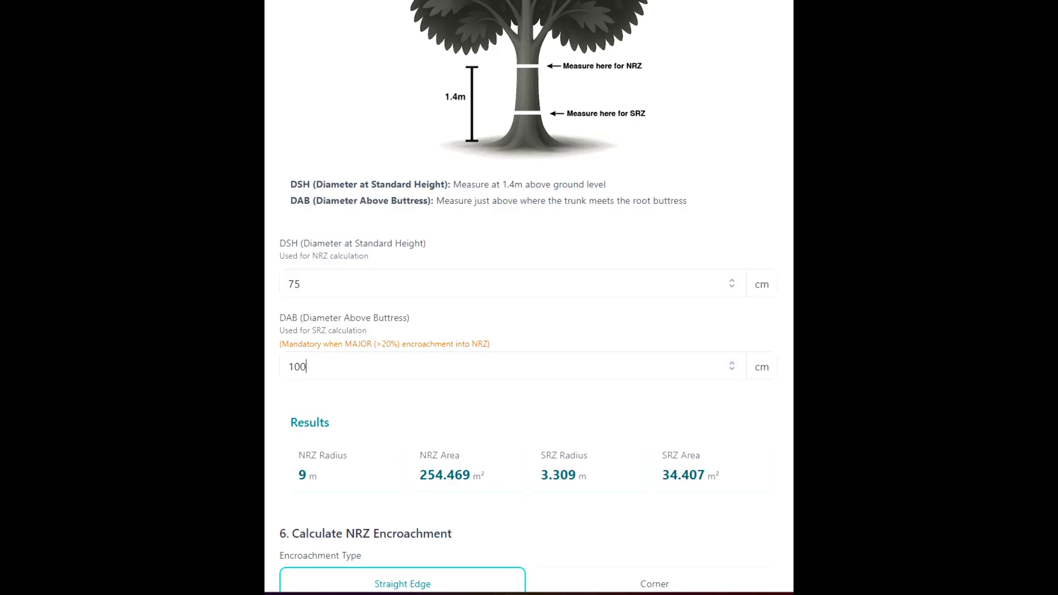
Calculate a corner encroachment for tree 3 with D1 set to 4 m and D2 to 8 m
scroll(618, 346, "down", 6)
left_click(656, 215)
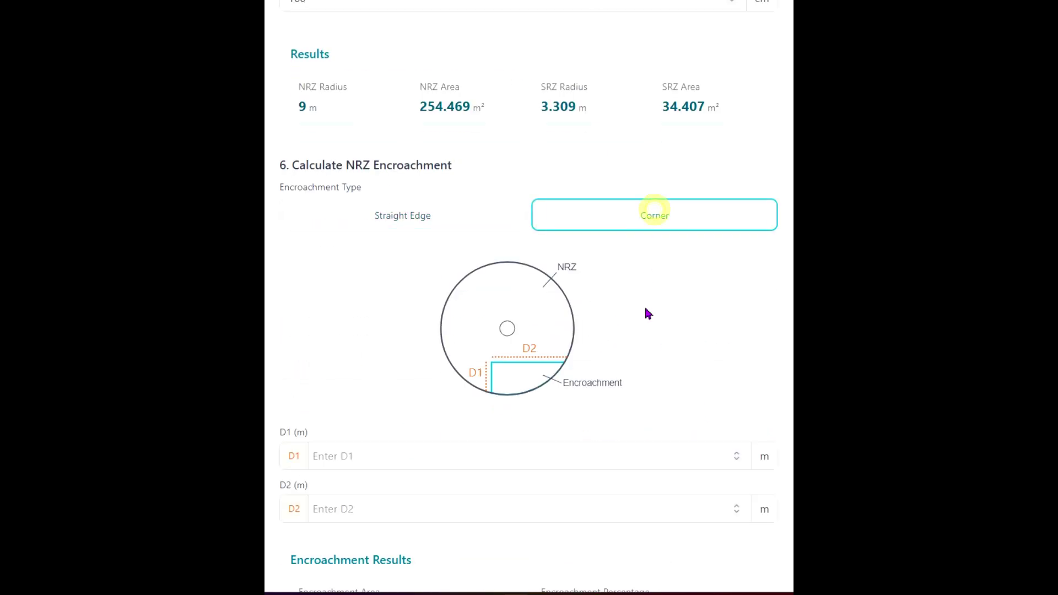
left_click(377, 461)
type("4")
left_click(363, 506)
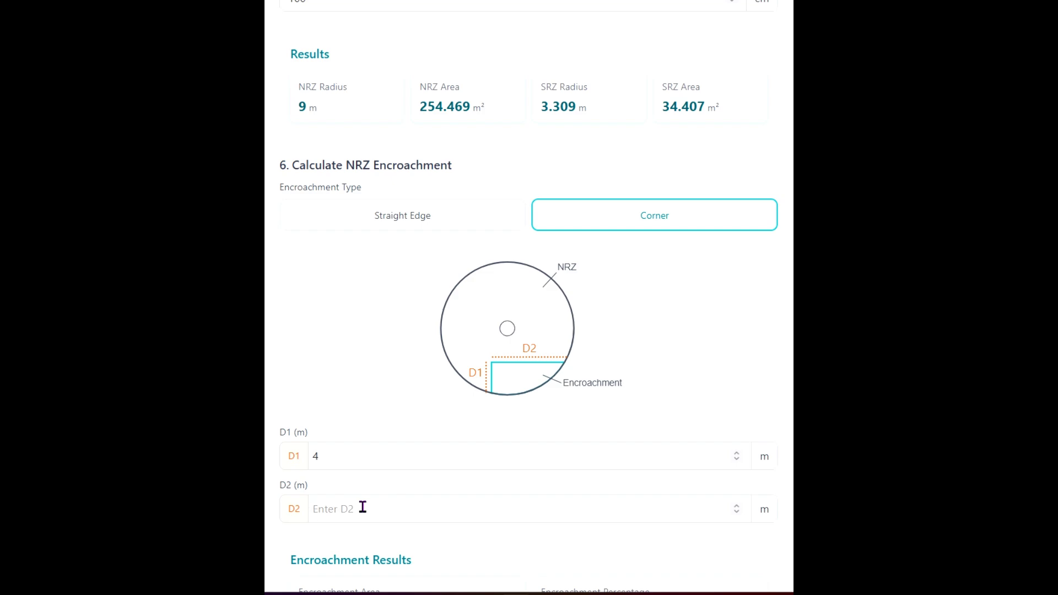
type("8")
scroll(685, 362, "down", 3)
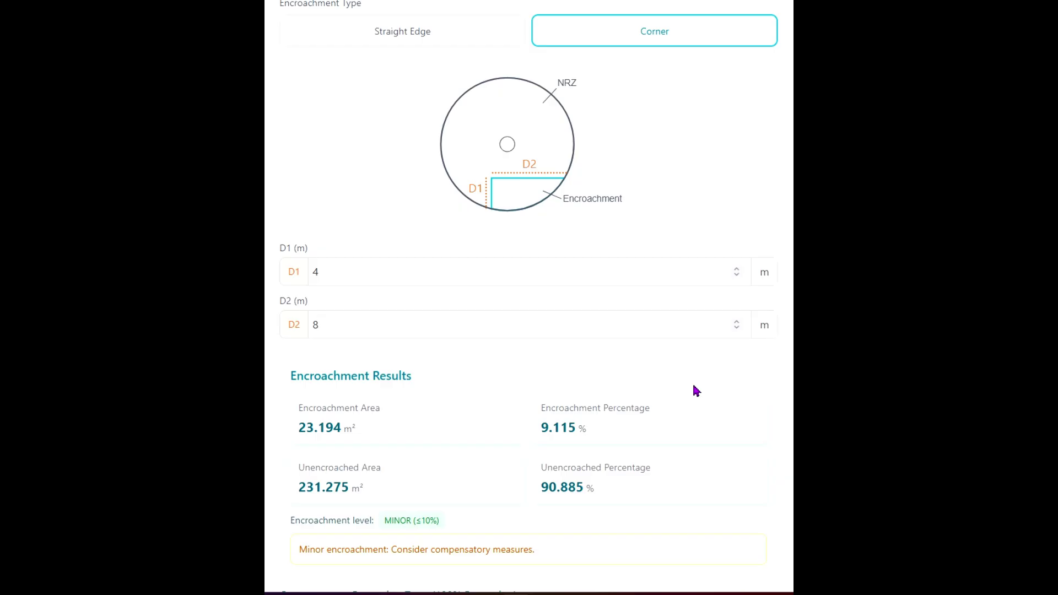
Review the results of tree 3 and add a fourth tree to the project
scroll(634, 441, "up", 9)
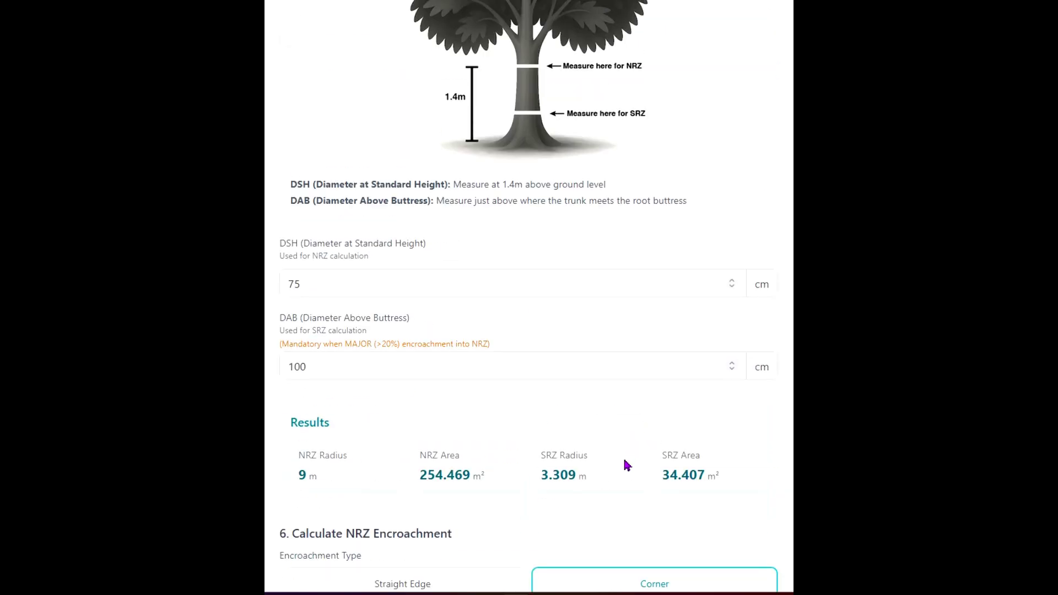
scroll(524, 391, "down", 20)
scroll(616, 217, "up", 15)
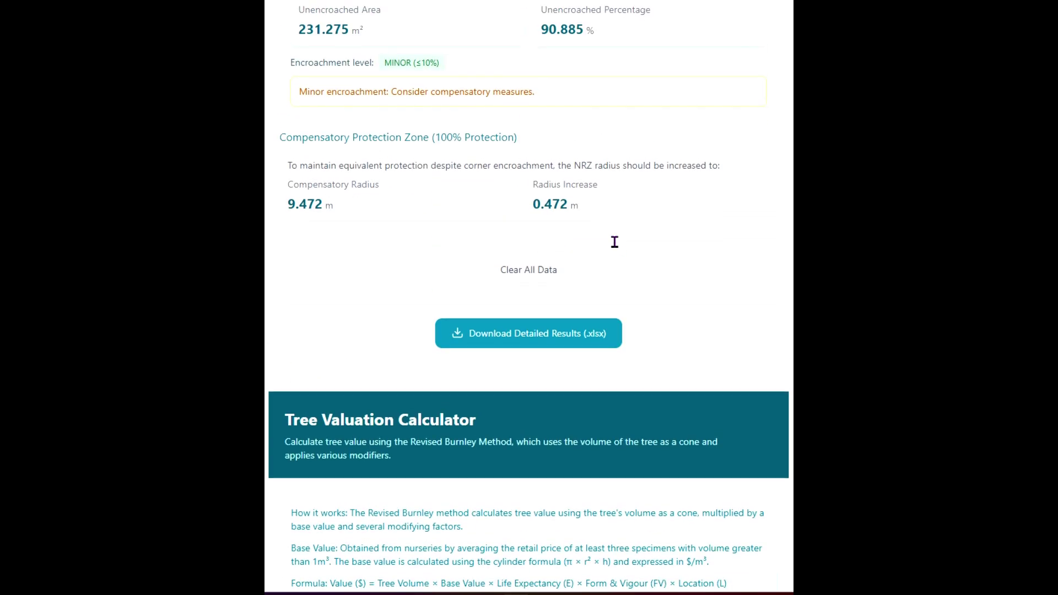
scroll(478, 303, "up", 15)
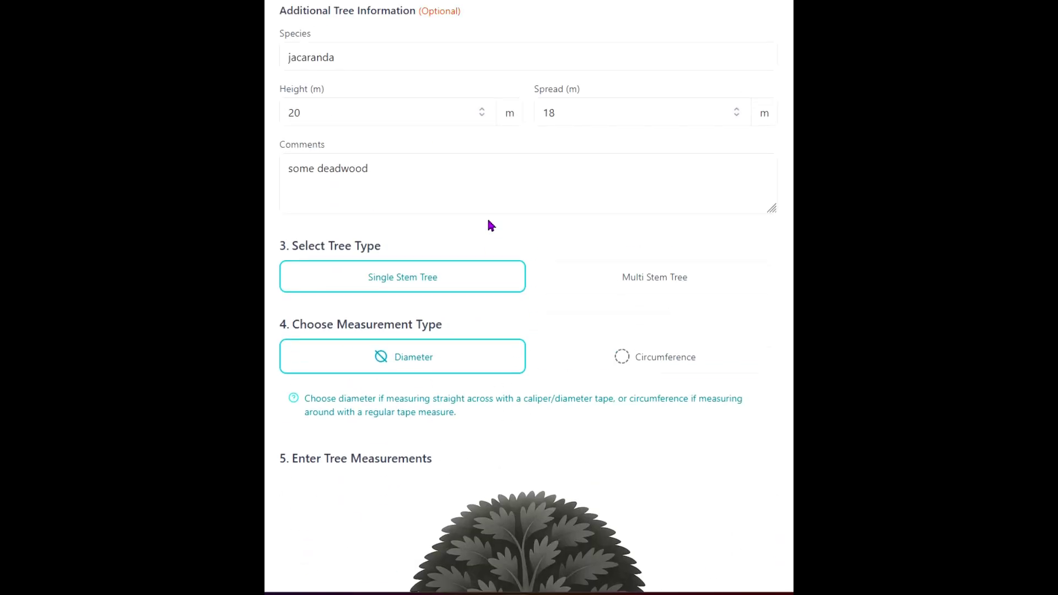
left_click(445, 309)
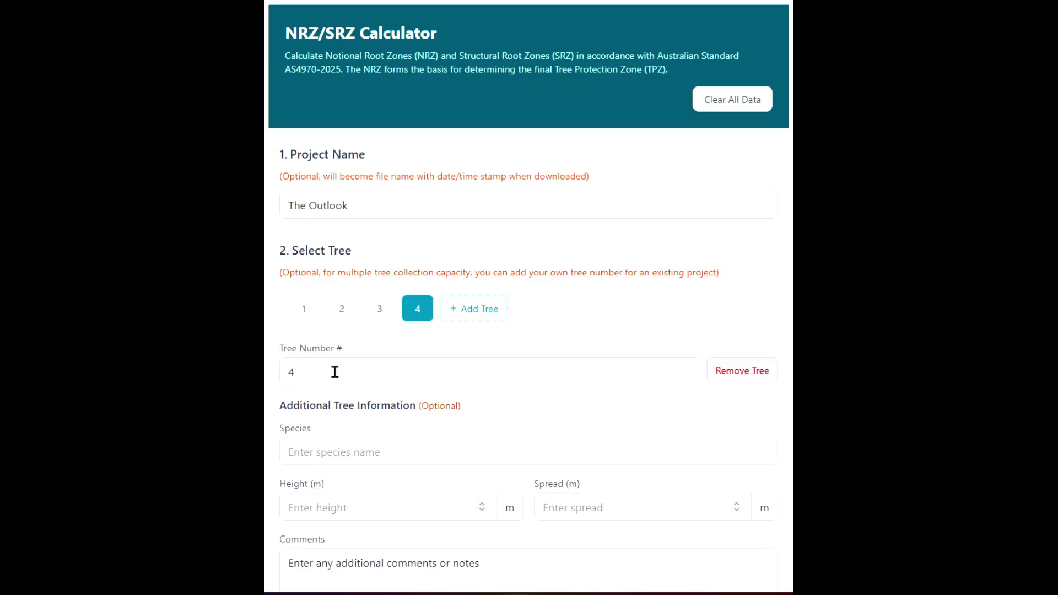
scroll(353, 380, "down", 2)
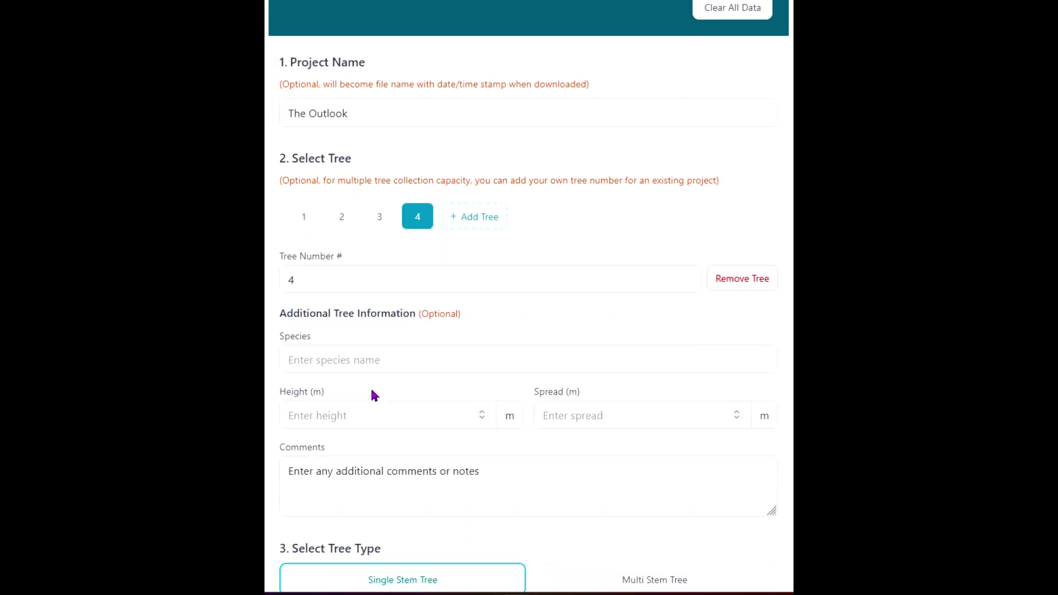
Enter "ivory curl tree" as the species of tree 4, with a height of 15 m and a spread of 14 m
left_click(386, 358)
type("ivor")
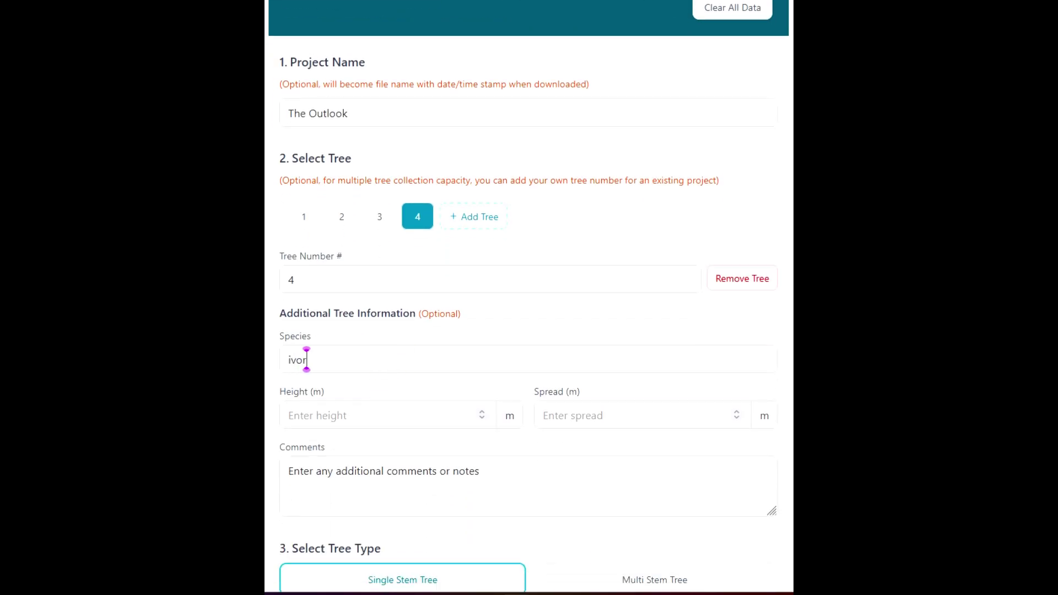
type("y curl tree")
left_click(390, 415)
type("15")
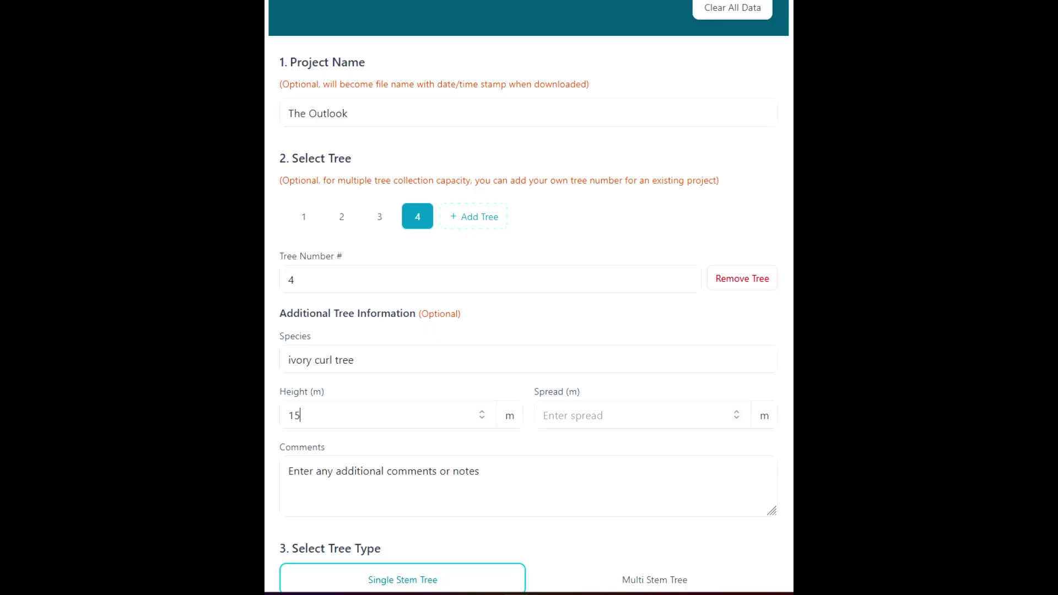
left_click(628, 414)
type("14")
Add the comment "healthy" for tree 4
left_click(335, 472)
type("hesalthy")
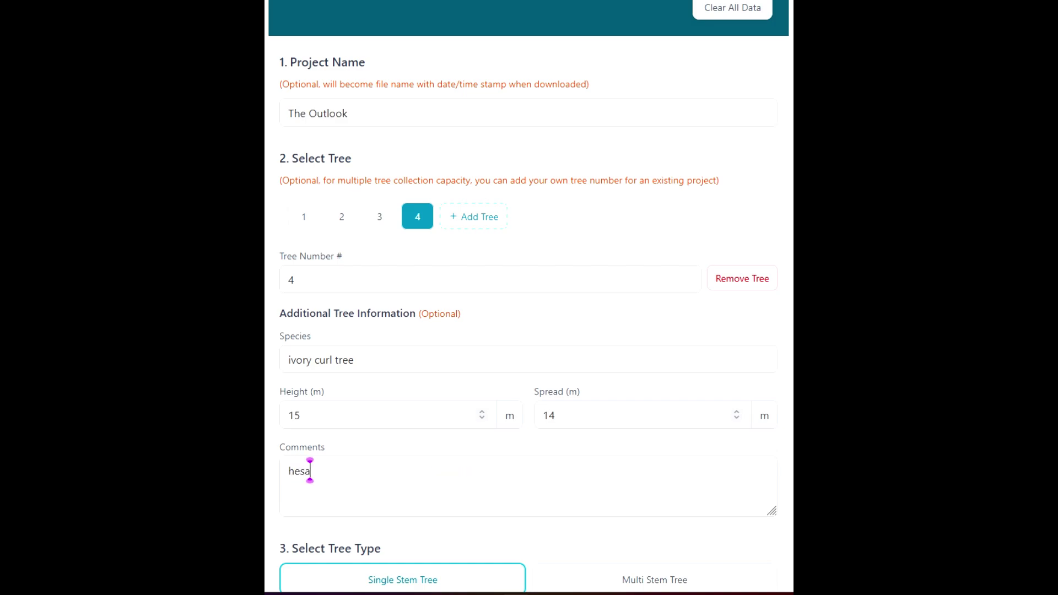
key("BackSpace")
key("BackSpace")
key("BackSpace")
key("BackSpace")
key("BackSpace")
key("BackSpace")
type("althy")
Keep tree 4 as a single-stem tree measured by diameter and enter a DSH of 70 cm and a DAB of 85 cm
scroll(368, 476, "down", 2)
scroll(439, 397, "down", 5)
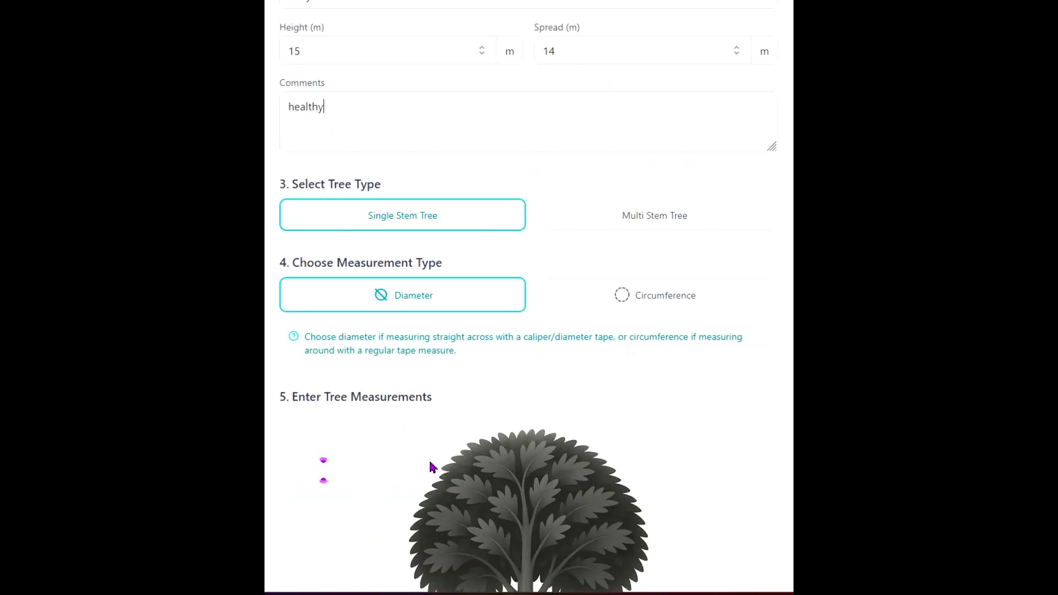
scroll(443, 431, "down", 7)
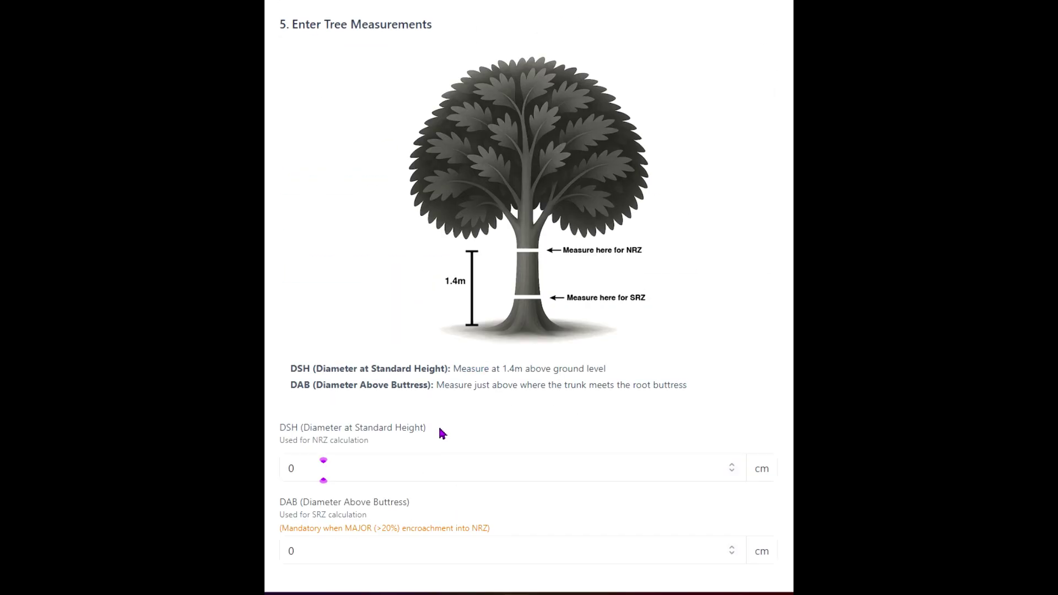
left_click(393, 465)
type("7")
double_click(321, 549)
type("85")
Calculate tree 4's straight-edge encroachment from the tree centre, trying distances of 9 m and 8 m before setting it to 6 m
scroll(482, 442, "down", 2)
scroll(518, 394, "down", 6)
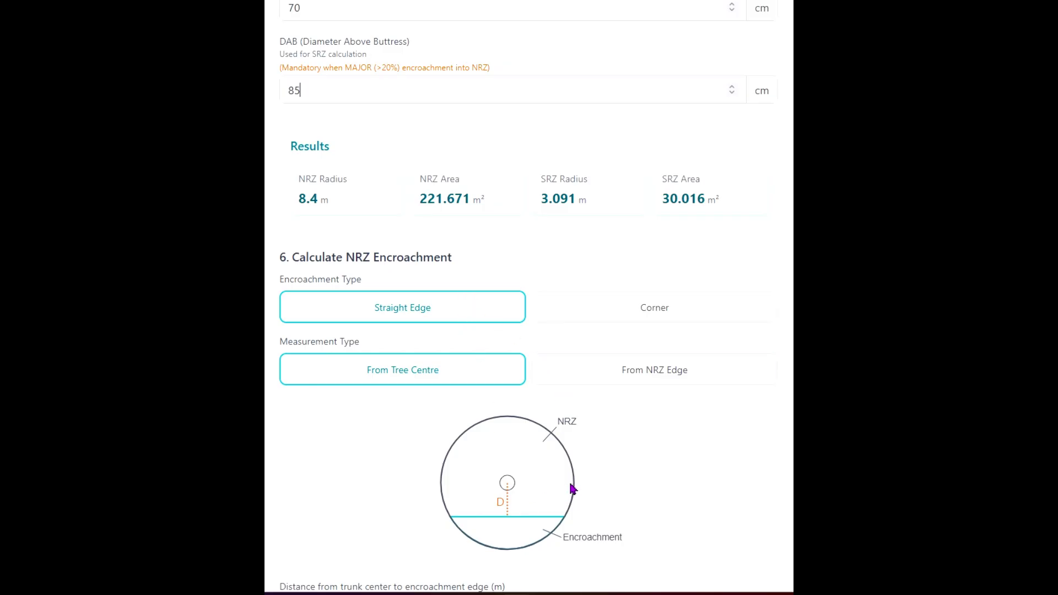
scroll(496, 485, "down", 3)
left_click(333, 423)
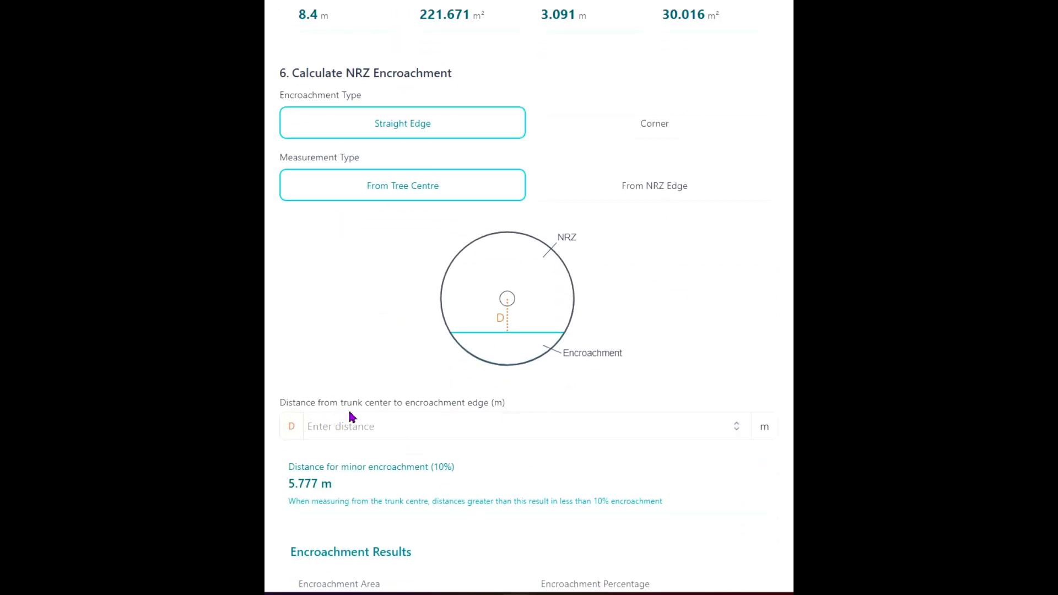
type("9")
scroll(425, 389, "down", 3)
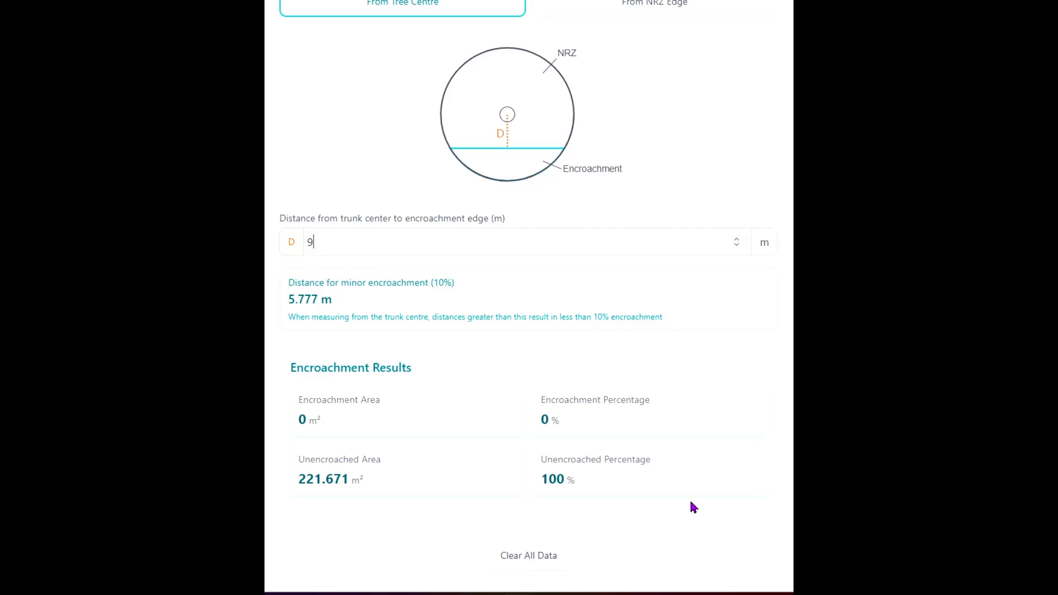
left_click_drag(343, 240, 277, 243)
type("8")
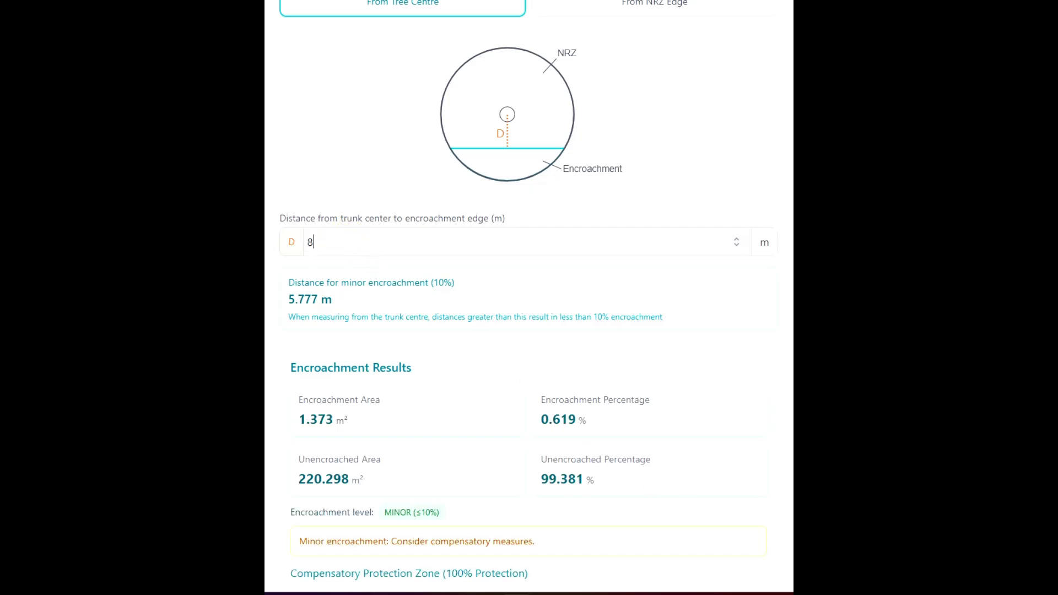
key("BackSpace")
type("6")
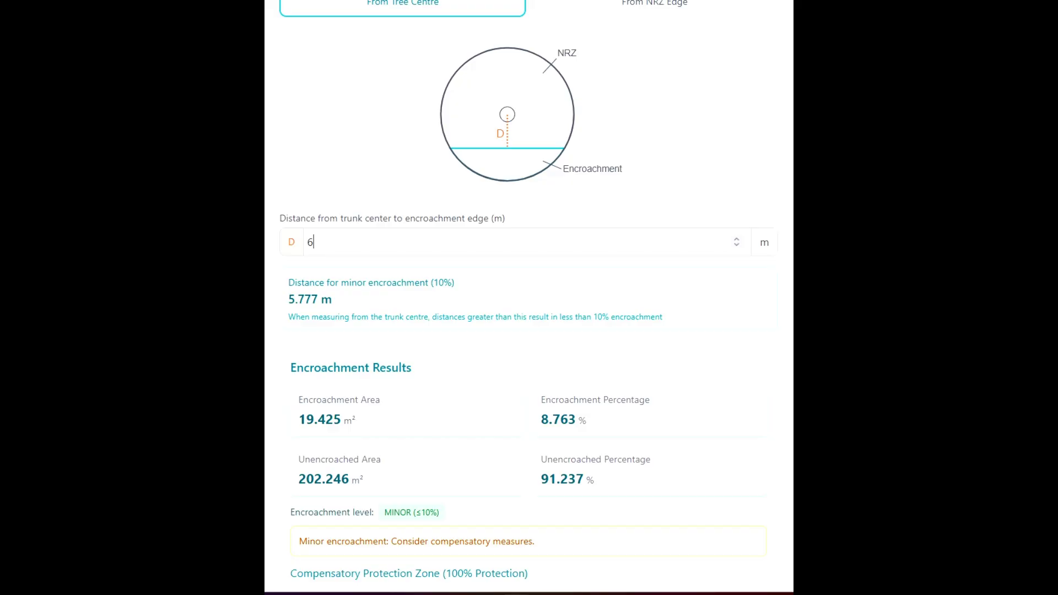
Review the recorded measurements, root zone results and encroachment of trees 1 and 2
scroll(413, 402, "up", 20)
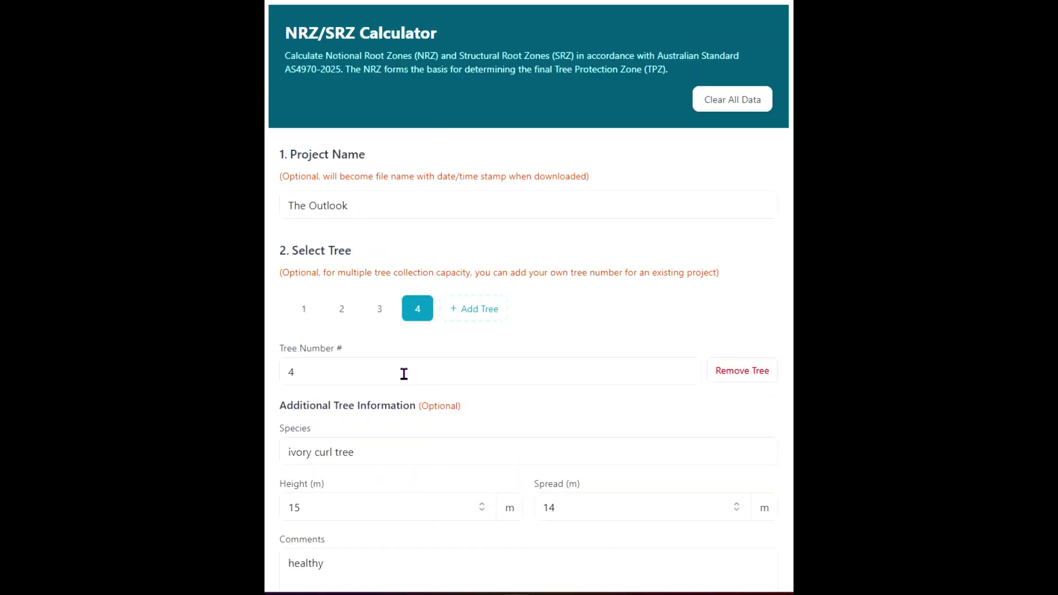
left_click(304, 308)
scroll(669, 441, "down", 12)
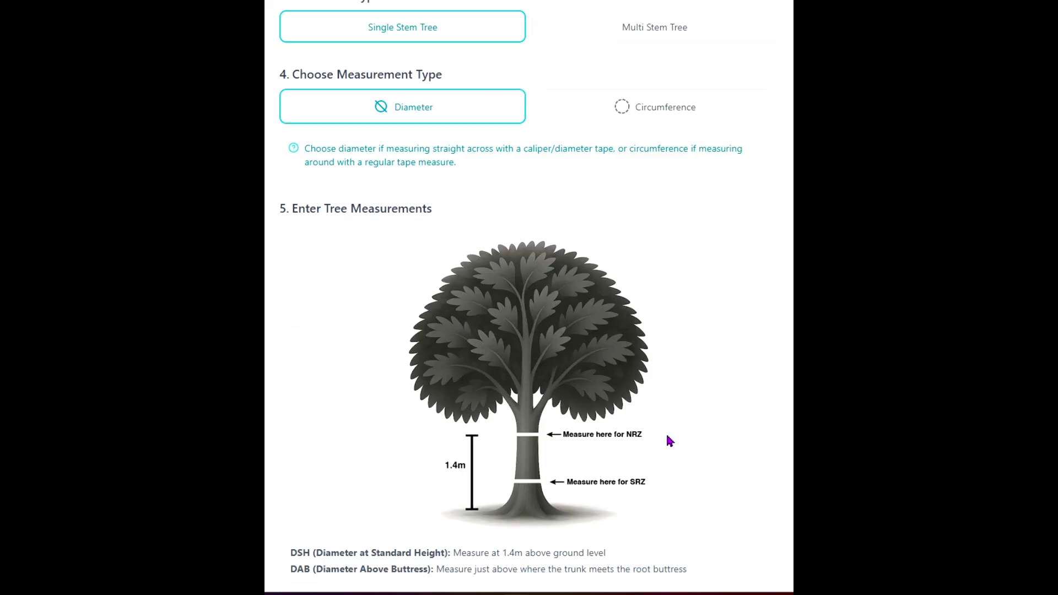
scroll(667, 440, "down", 14)
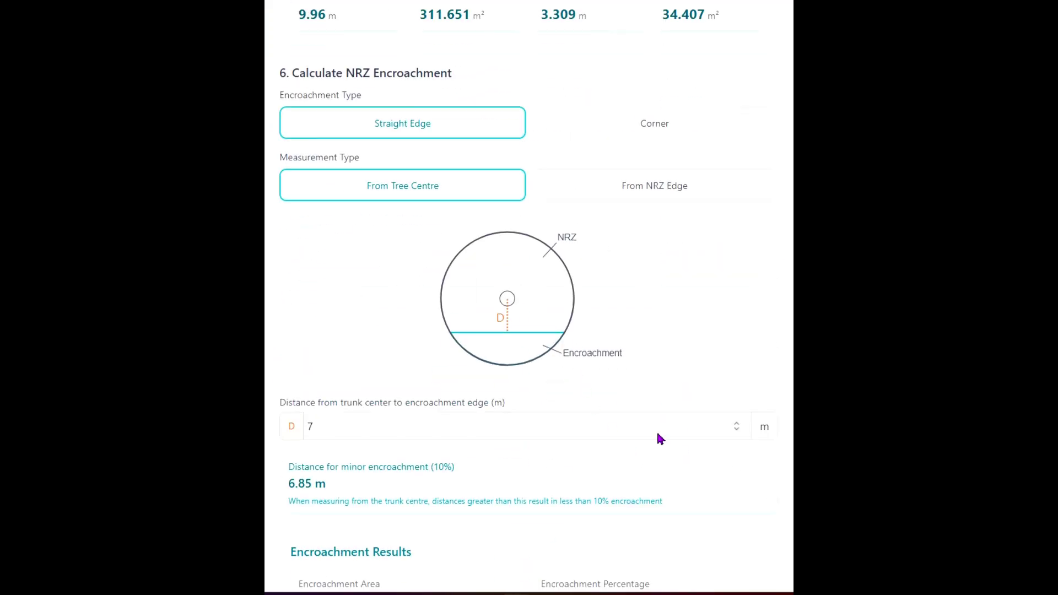
scroll(689, 433, "down", 5)
scroll(496, 347, "up", 12)
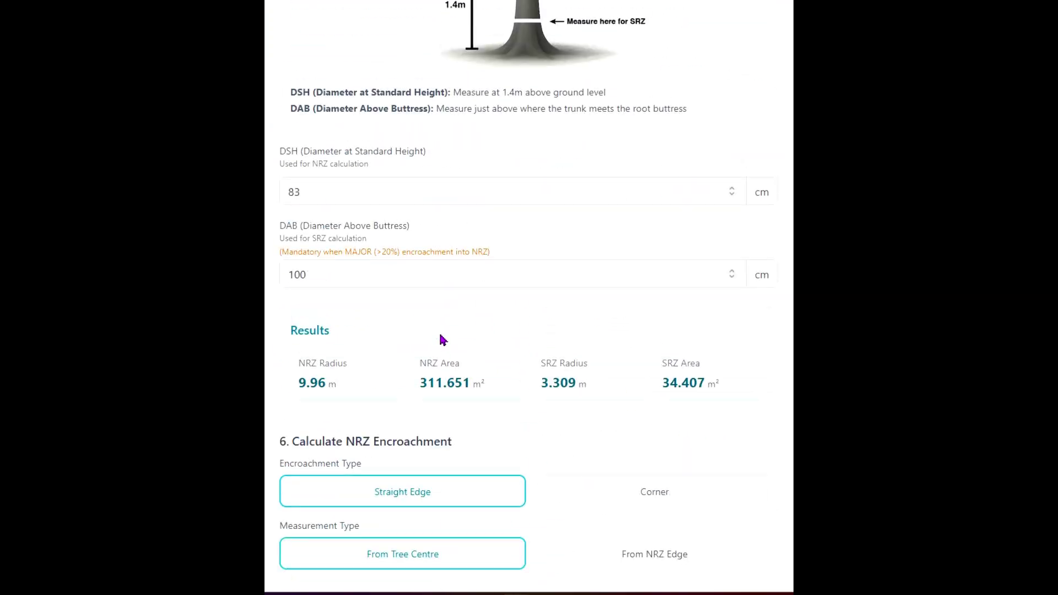
scroll(443, 340, "up", 15)
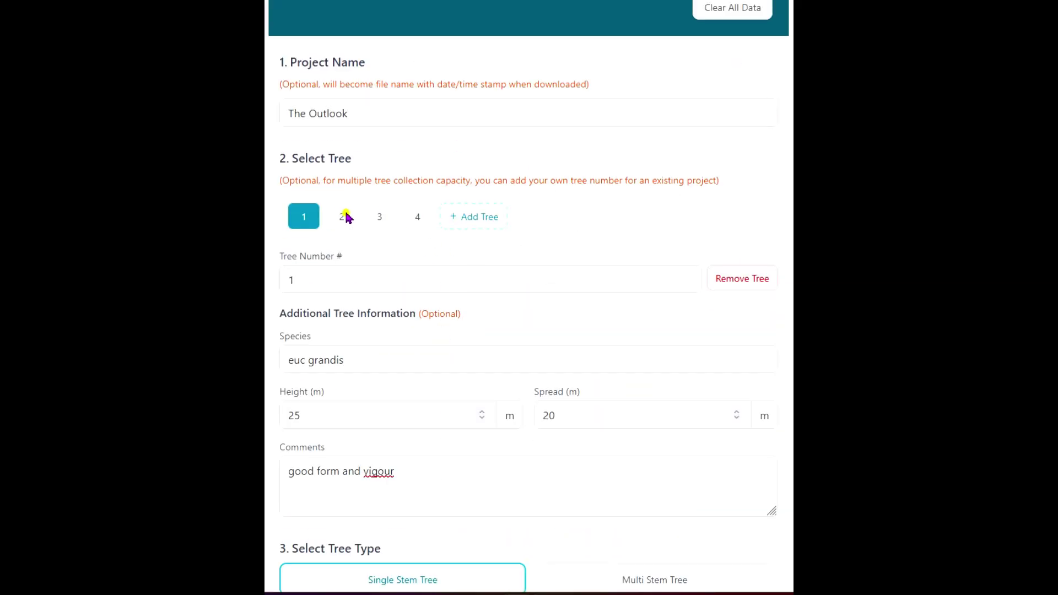
left_click(346, 217)
scroll(593, 451, "down", 18)
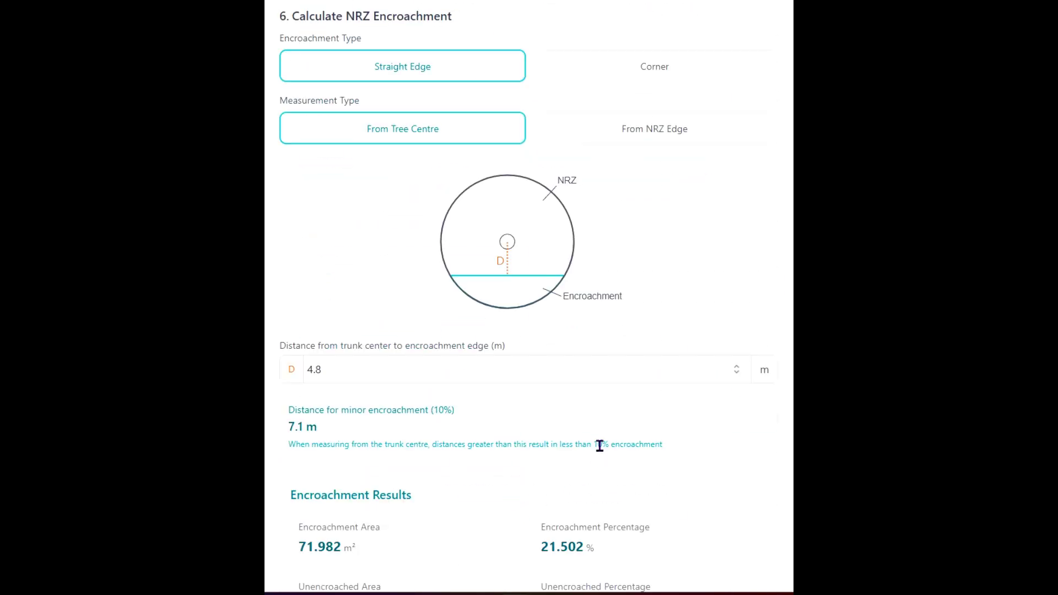
scroll(711, 468, "down", 5)
scroll(455, 386, "up", 12)
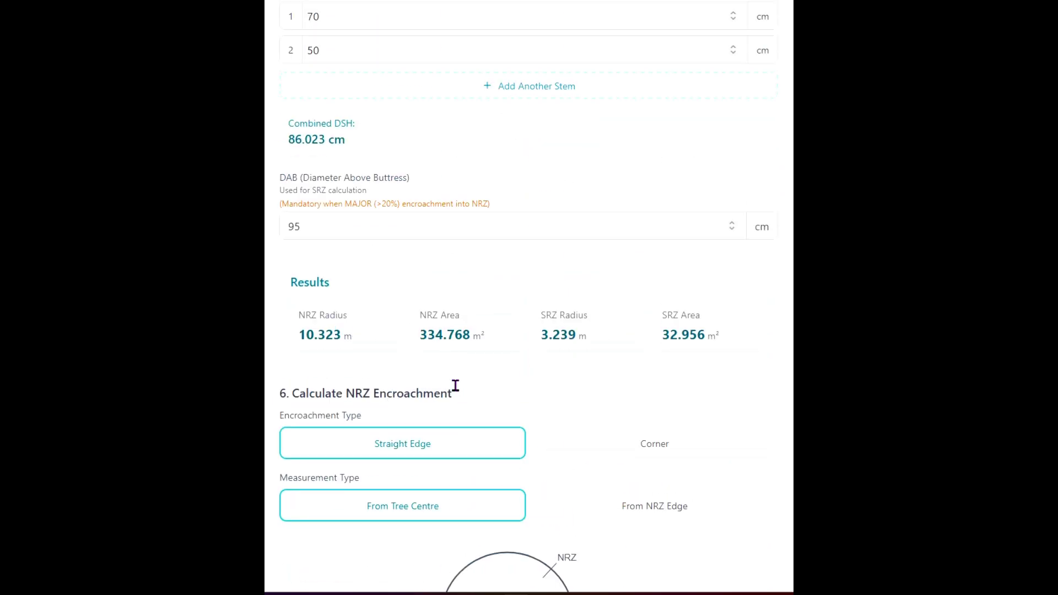
scroll(456, 386, "up", 15)
Change tree 3's corner encroachment to a D1 of 5 m and a D2 of 8.5 m
left_click(380, 216)
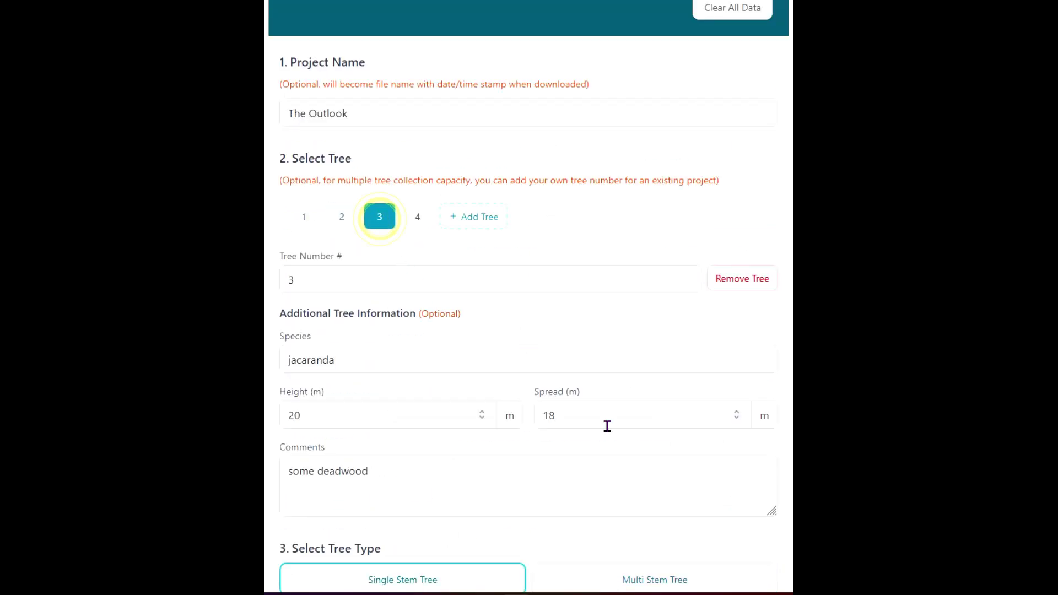
scroll(607, 426, "down", 20)
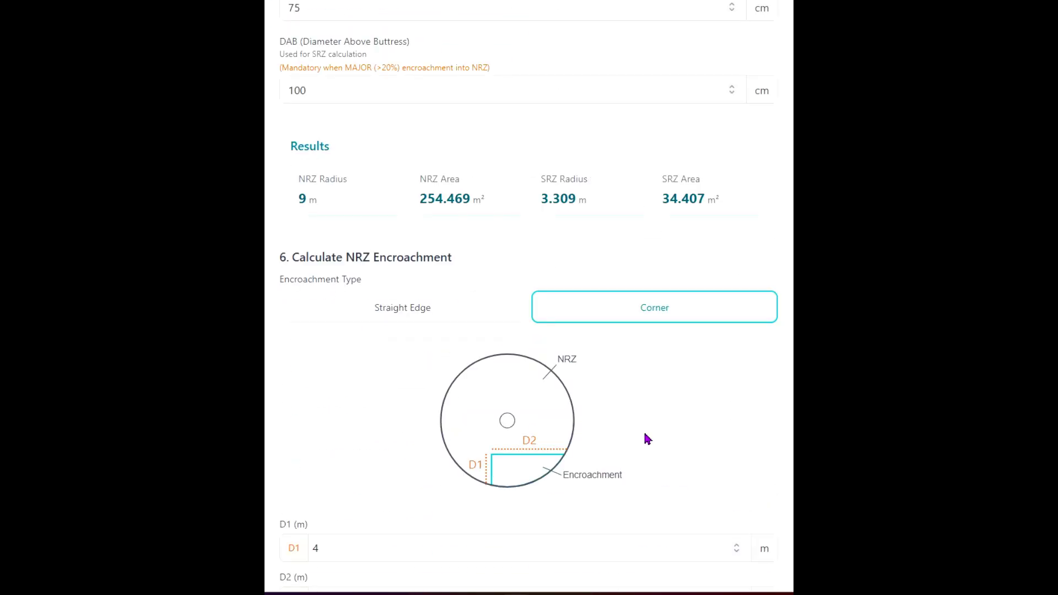
scroll(647, 438, "down", 5)
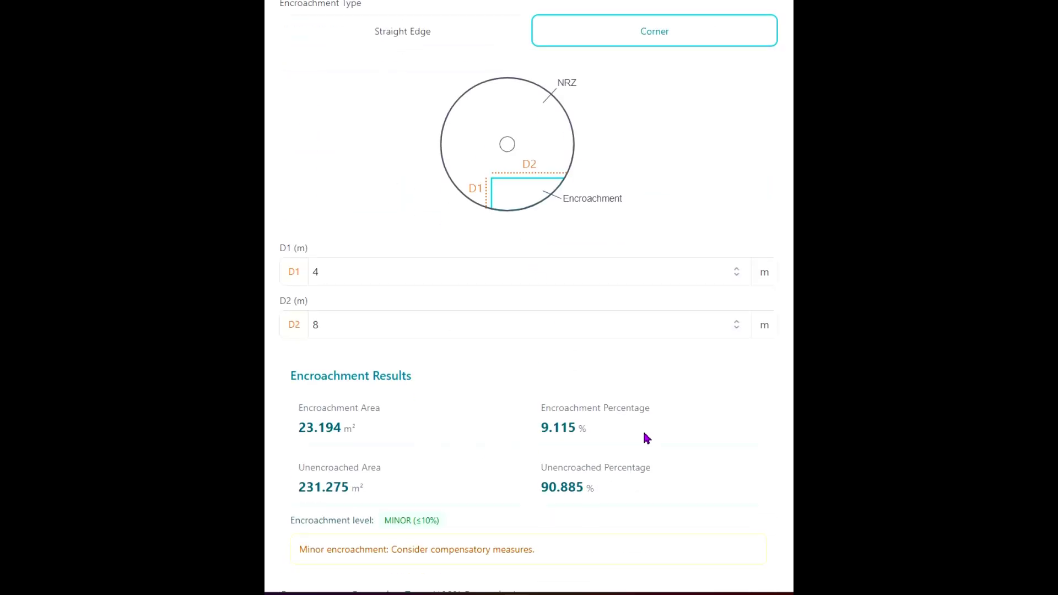
scroll(630, 446, "up", 2)
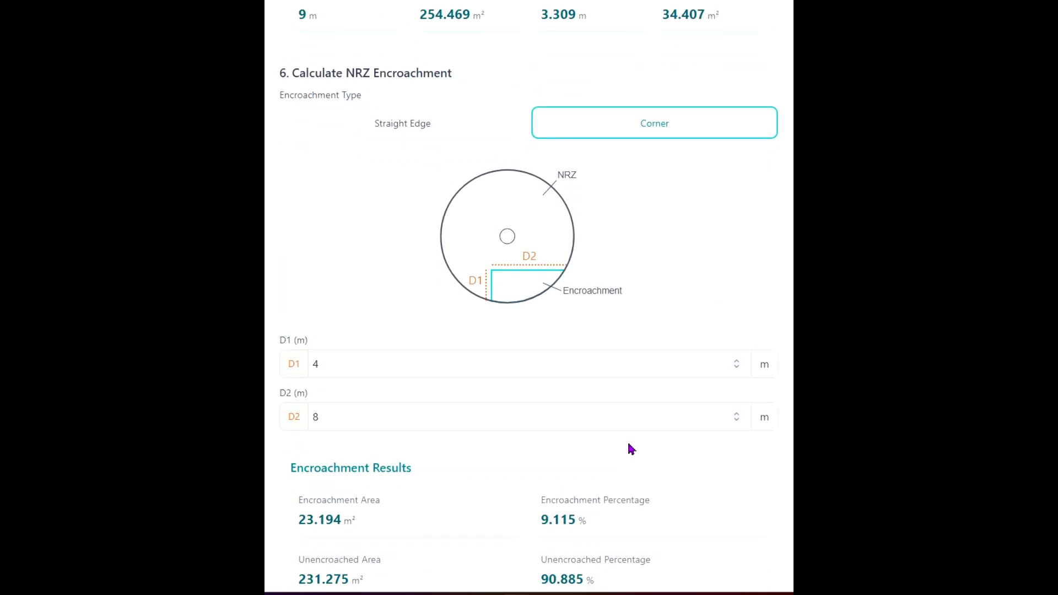
double_click(347, 408)
double_click(327, 363)
type("5")
double_click(345, 411)
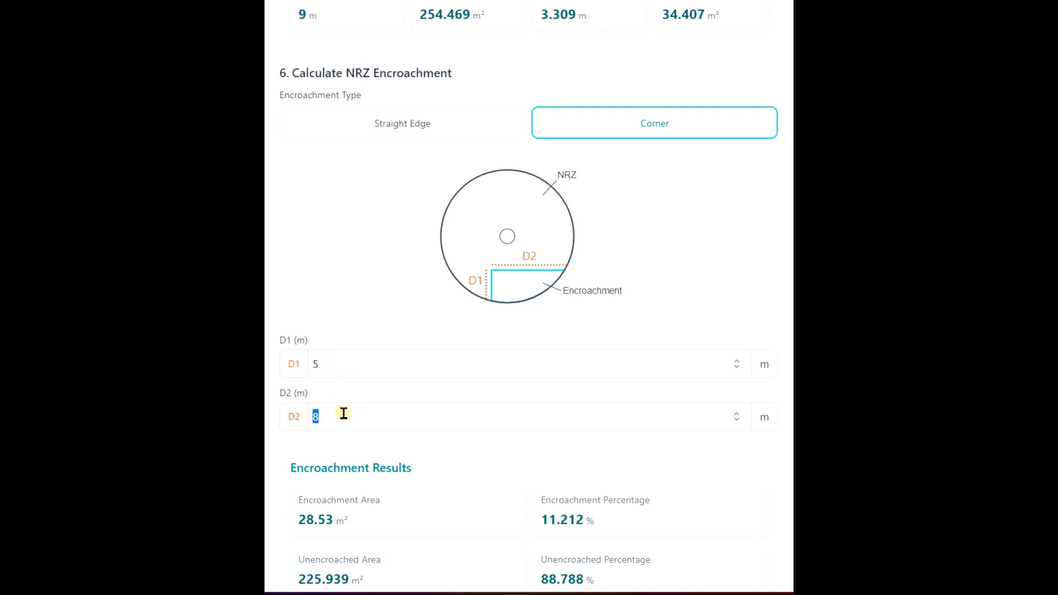
type("8.5")
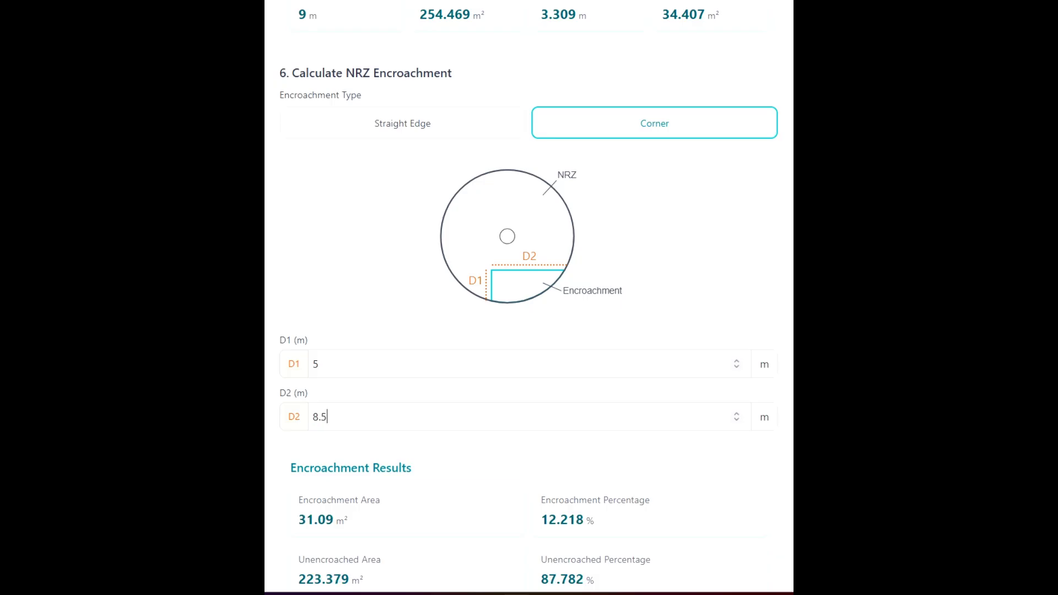
Review the details, root zone results and encroachment results of tree 4
scroll(414, 421, "up", 10)
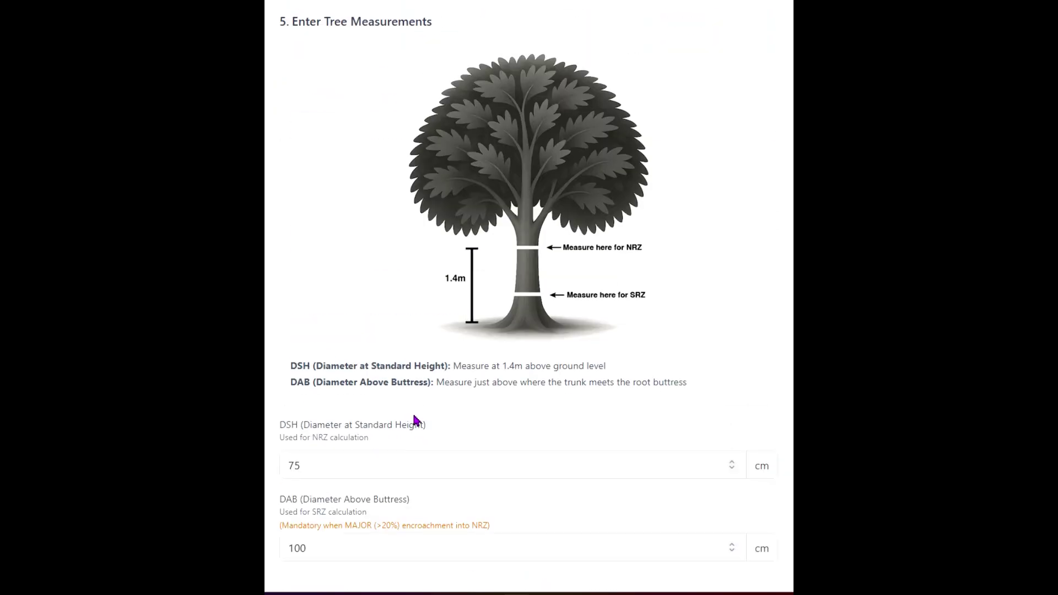
scroll(415, 410, "up", 12)
left_click(422, 308)
scroll(428, 390, "down", 6)
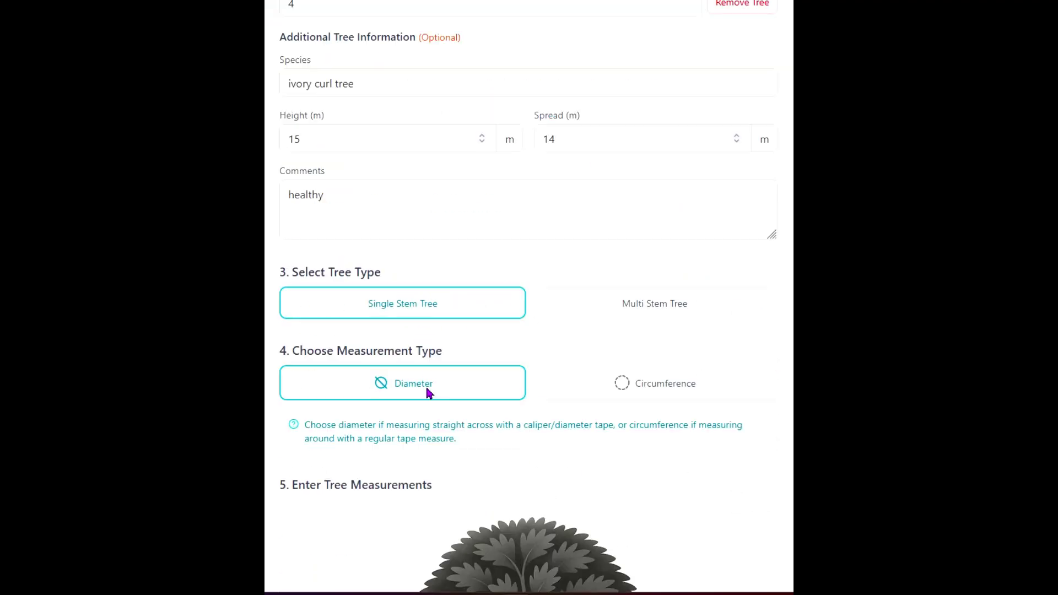
scroll(428, 392, "down", 20)
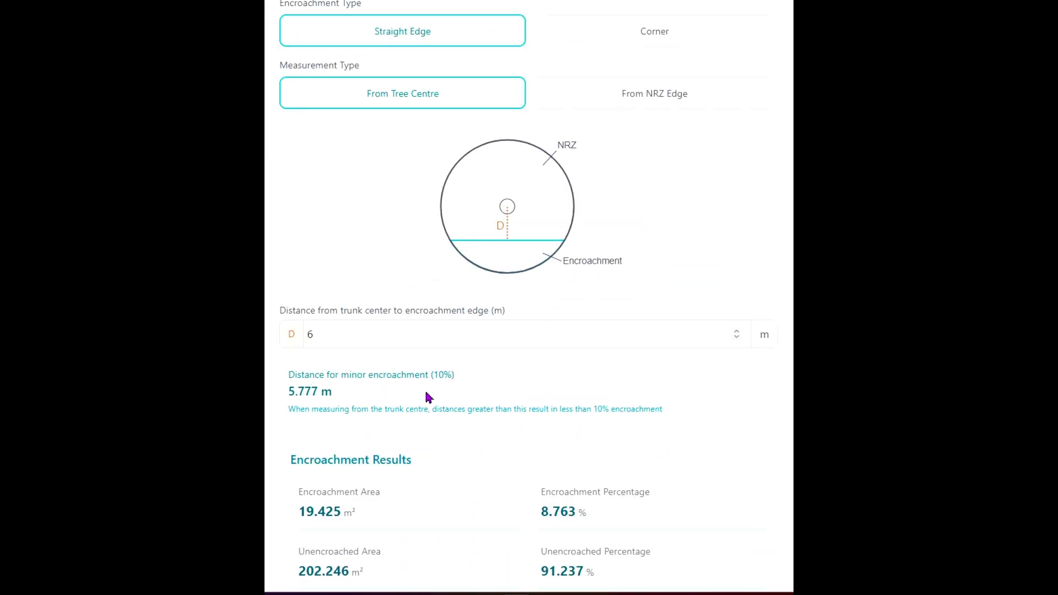
scroll(429, 398, "down", 3)
scroll(429, 397, "up", 10)
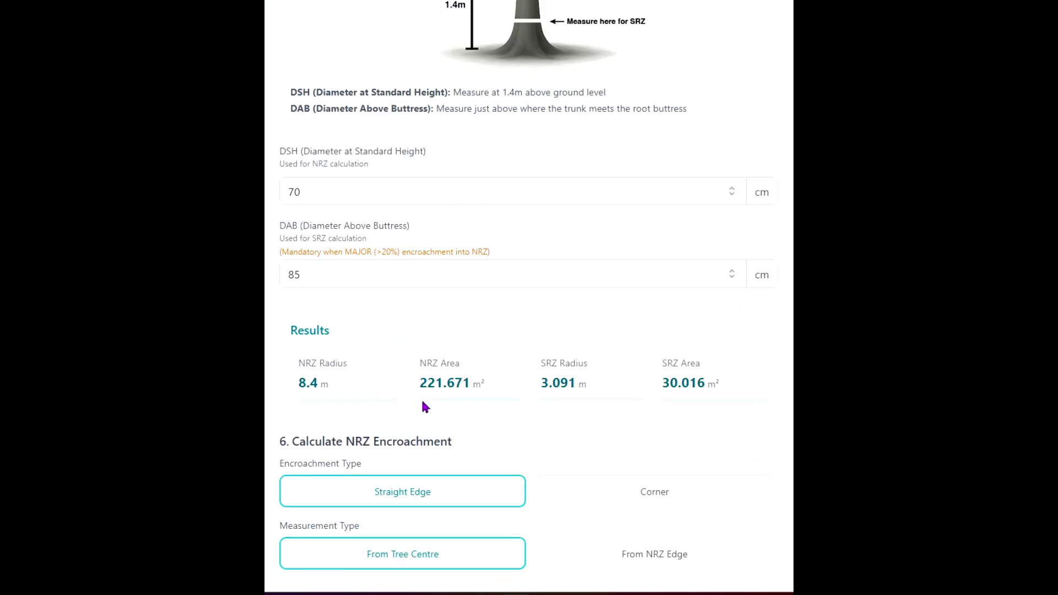
Download the detailed NRZ/SRZ results of all trees as an .xlsx file
scroll(430, 375, "down", 20)
scroll(485, 361, "up", 7)
scroll(487, 365, "up", 10)
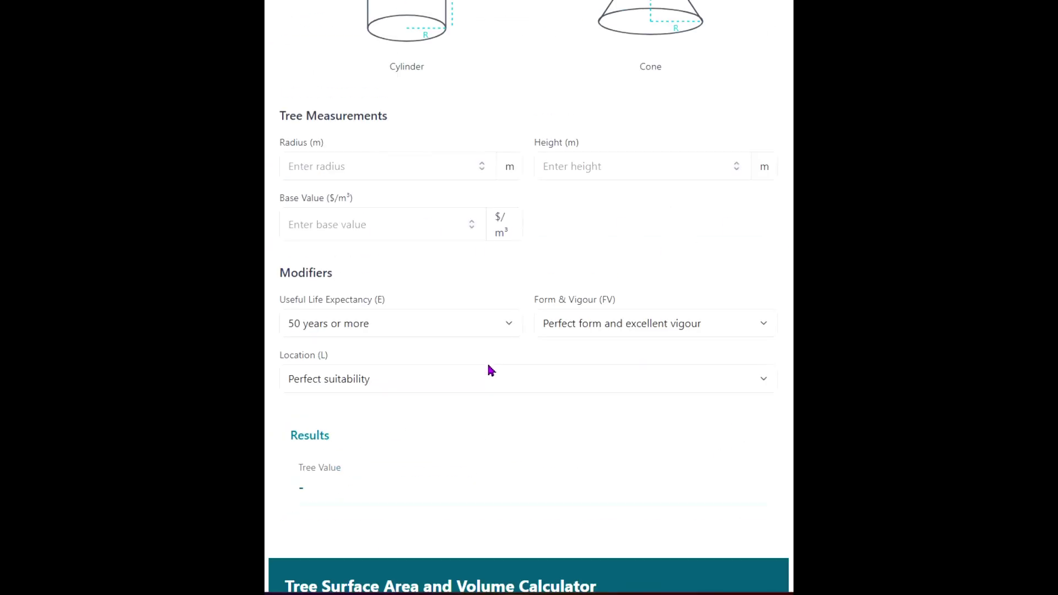
scroll(489, 371, "down", 5)
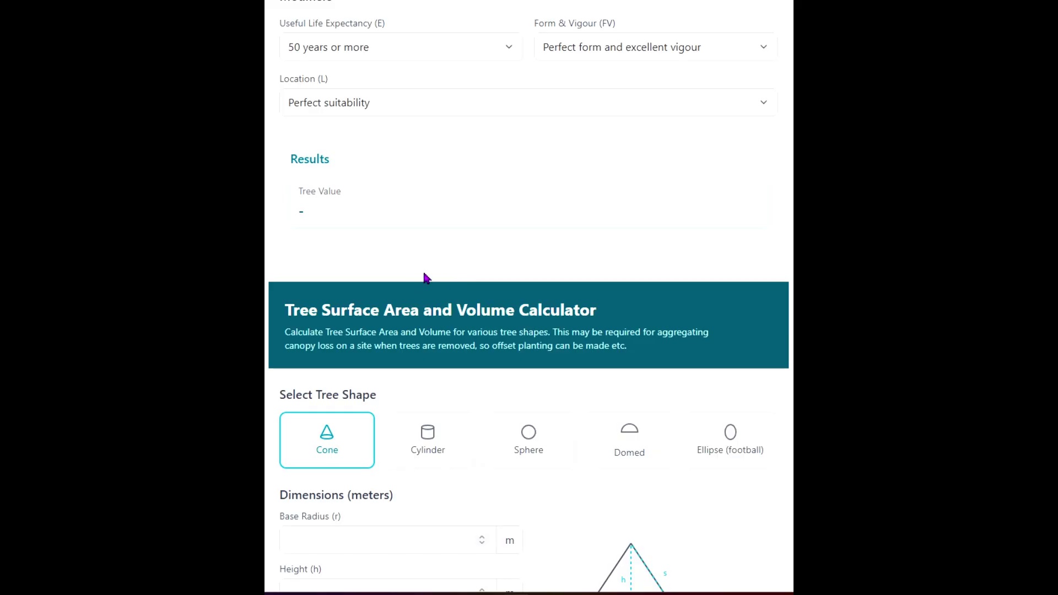
scroll(479, 281, "up", 7)
scroll(538, 362, "up", 8)
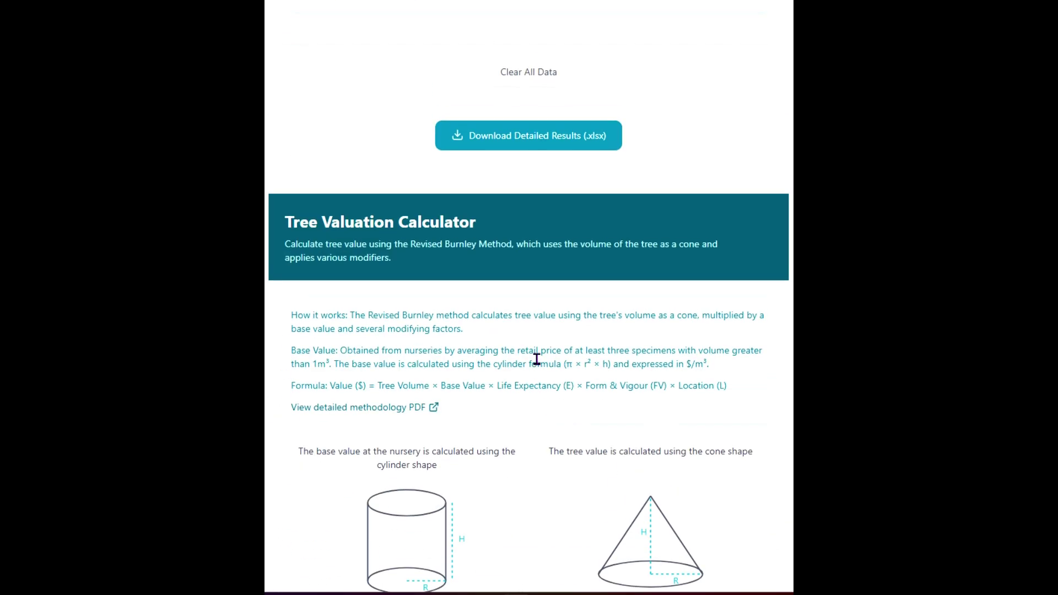
scroll(536, 359, "up", 5)
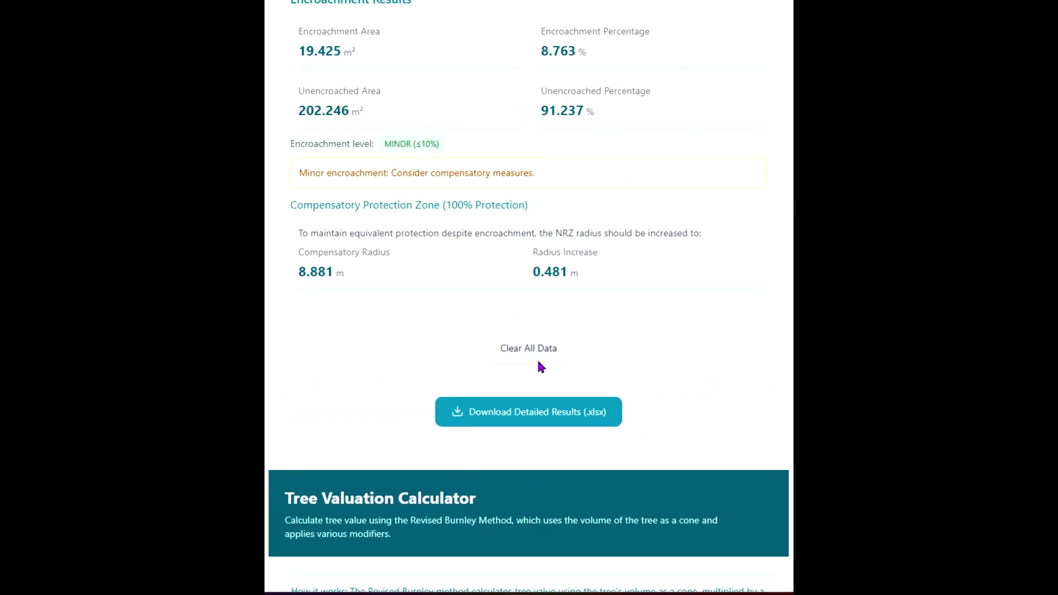
left_click(523, 409)
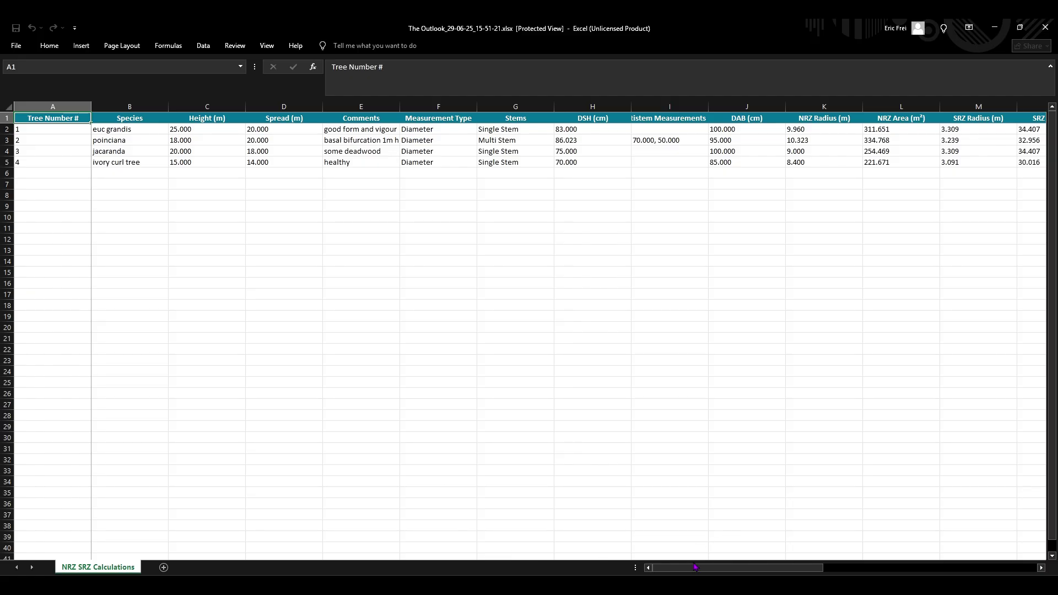
Switch to the exported workbook in Excel and examine its tree, root zone, encroachment and compensatory radius columns
left_click_drag(696, 568, 836, 568)
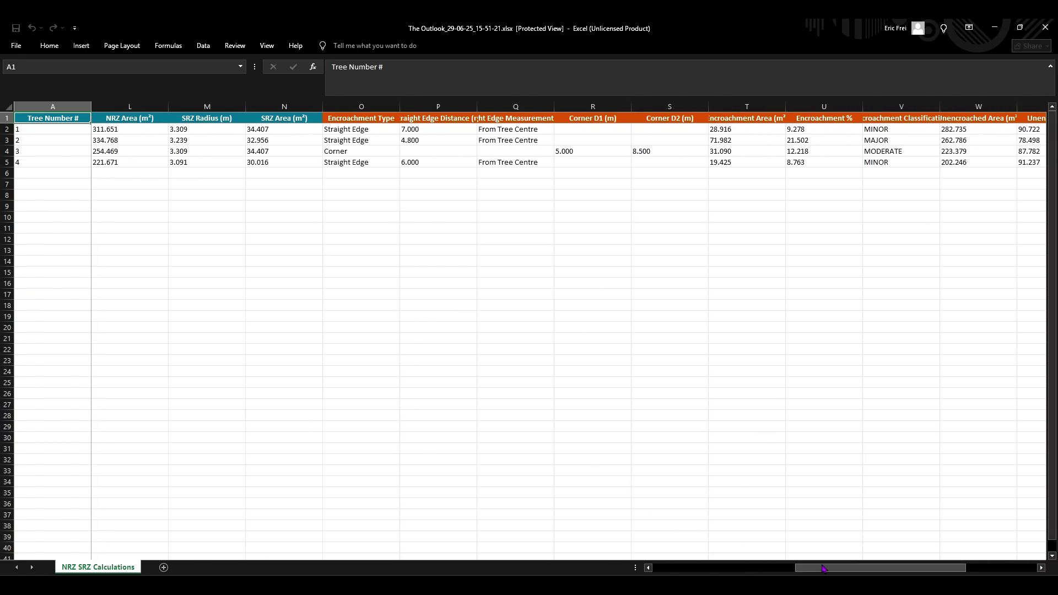
left_click_drag(822, 566, 676, 566)
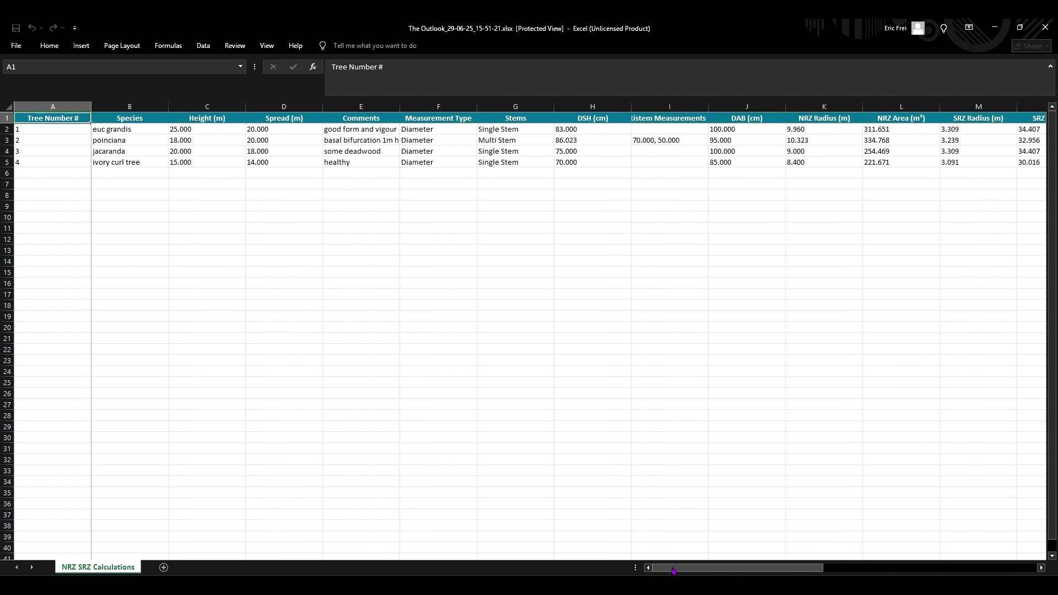
left_click_drag(674, 569, 894, 571)
left_click(795, 565)
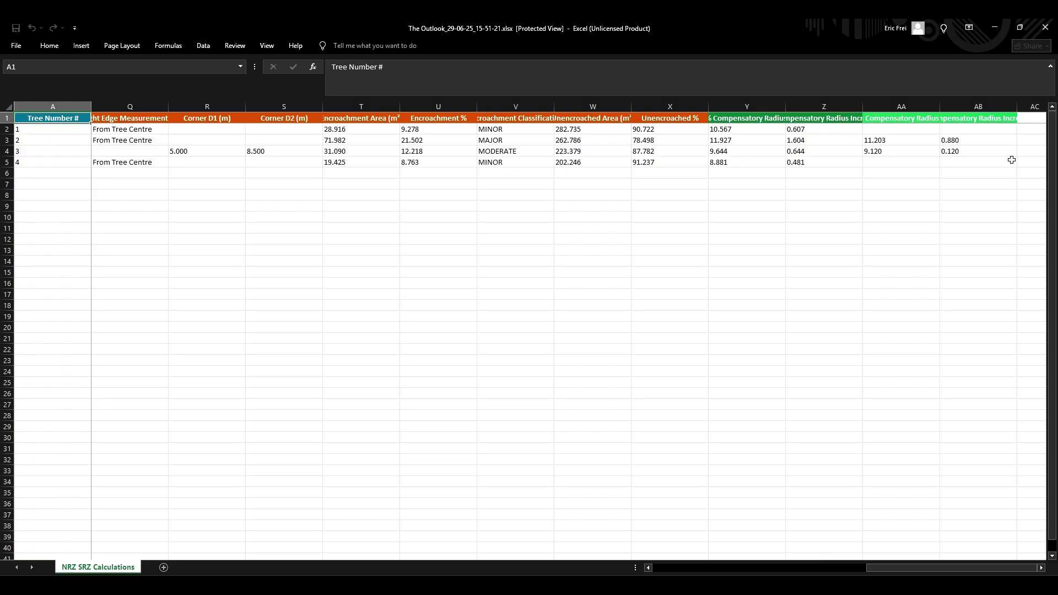
Auto-fit the widths of all columns in the NRZ SRZ Calculations sheet and look over the full column range
left_click(982, 104)
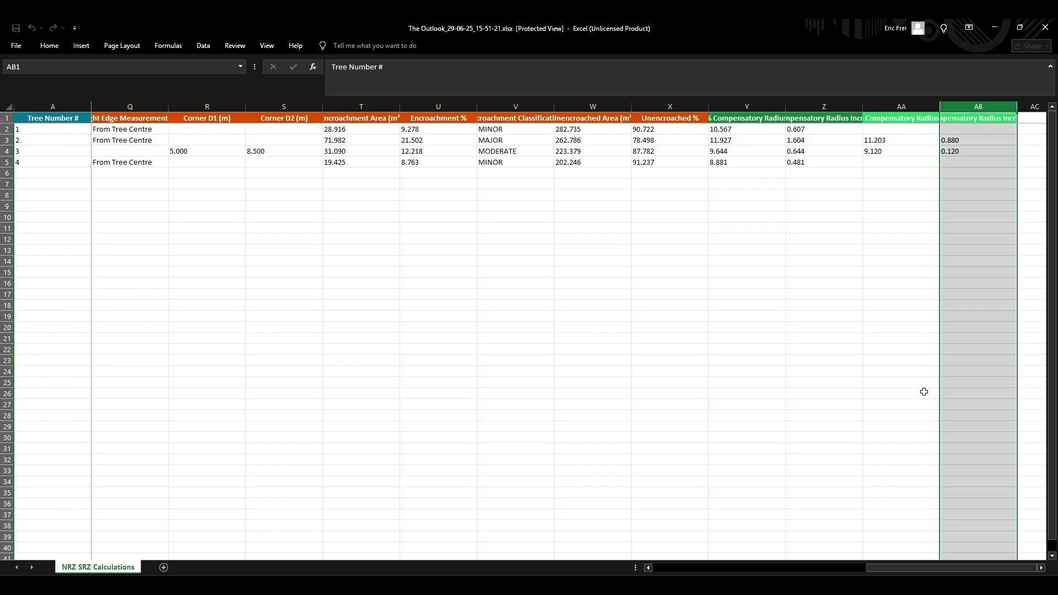
left_click_drag(907, 568, 694, 568)
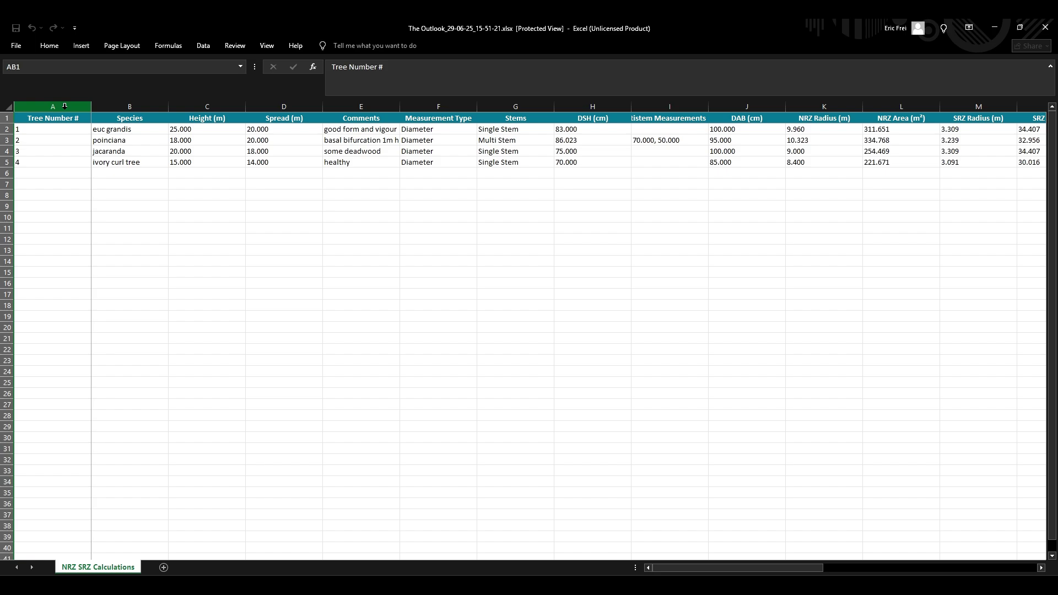
key("ctrl+a")
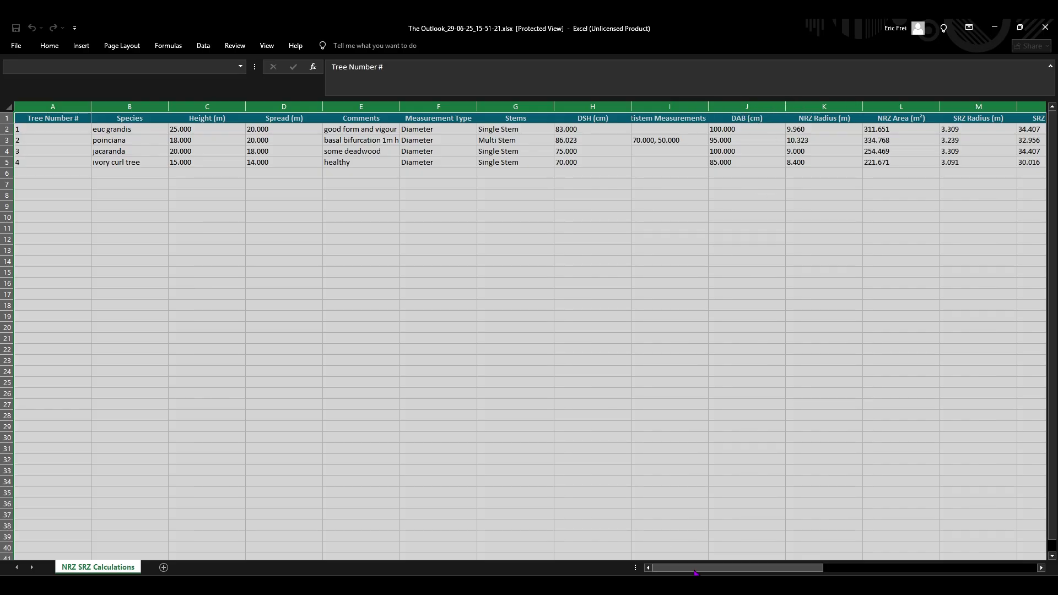
left_click_drag(695, 572, 876, 566)
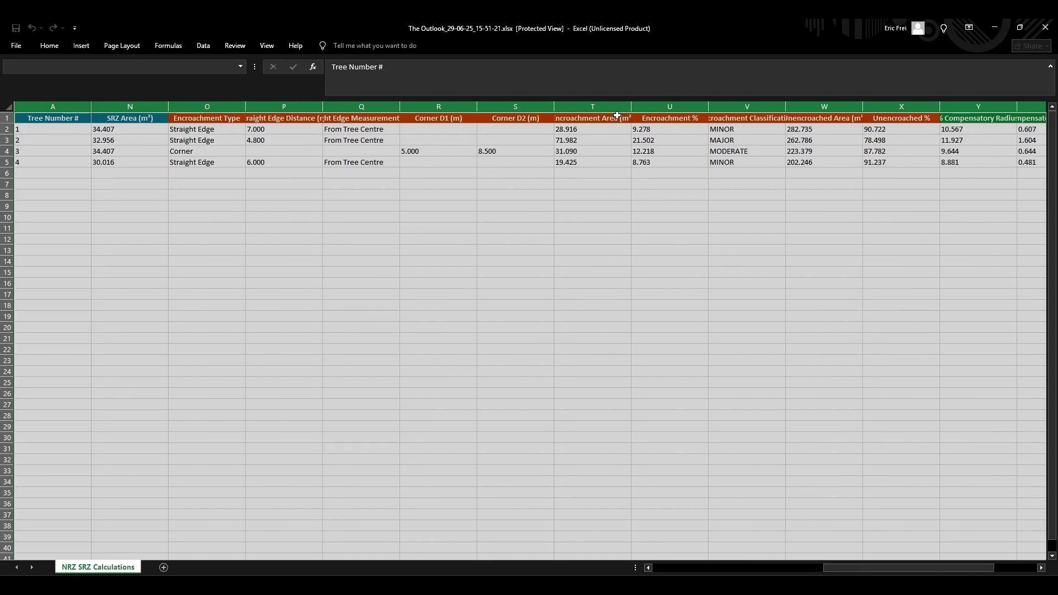
double_click(708, 106)
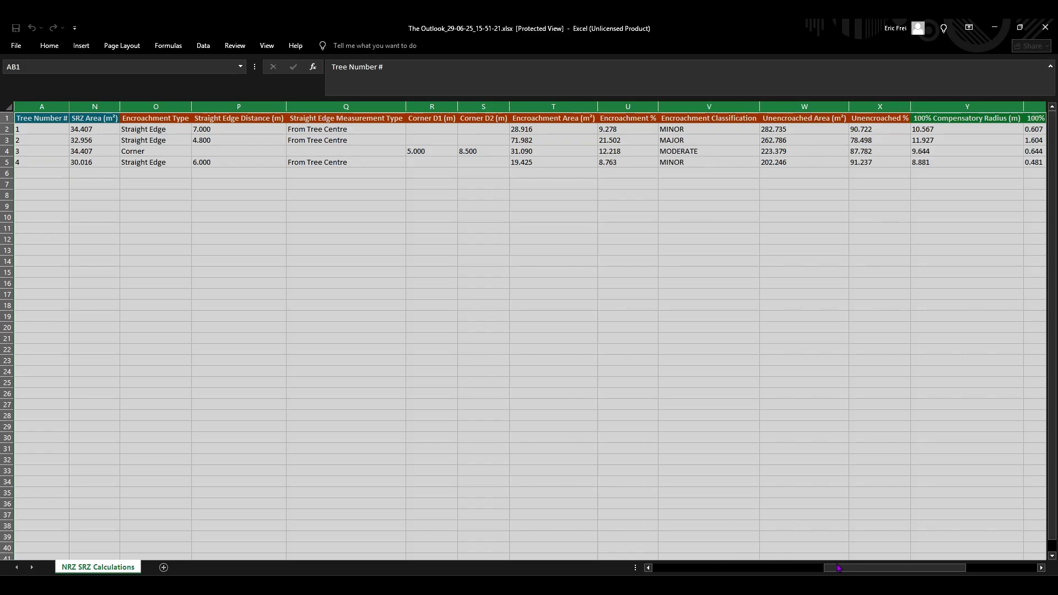
left_click_drag(838, 568, 910, 568)
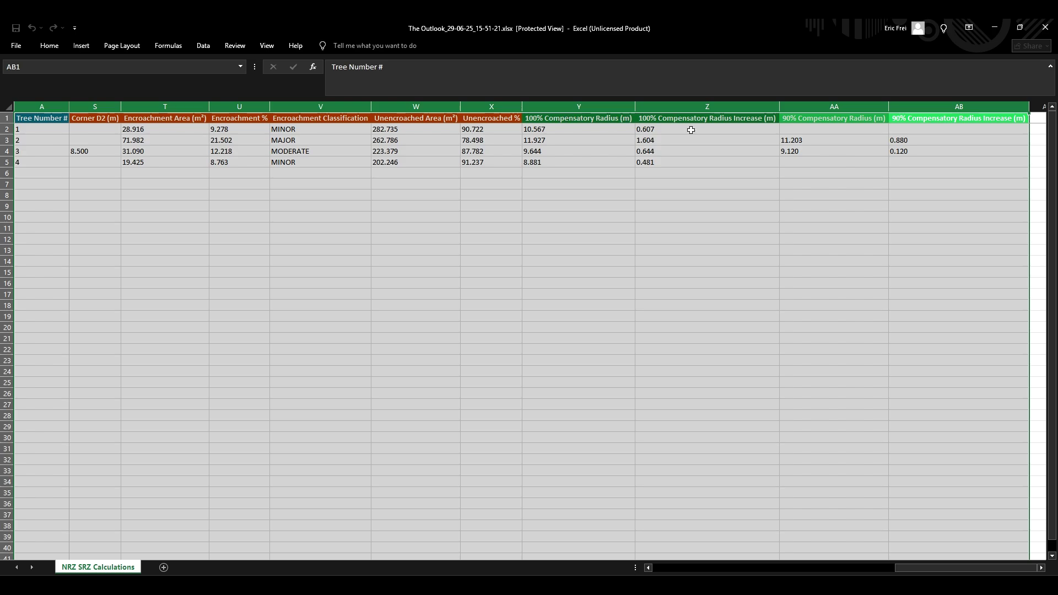
left_click_drag(903, 567, 611, 569)
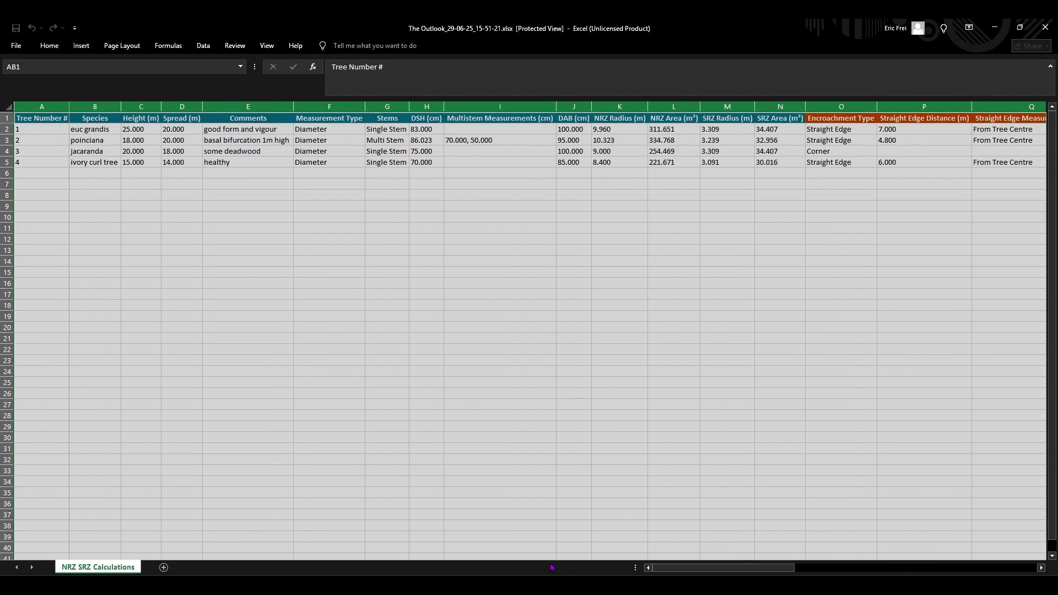
Review the tree number, species, height, spread and comments columns
left_click(52, 104)
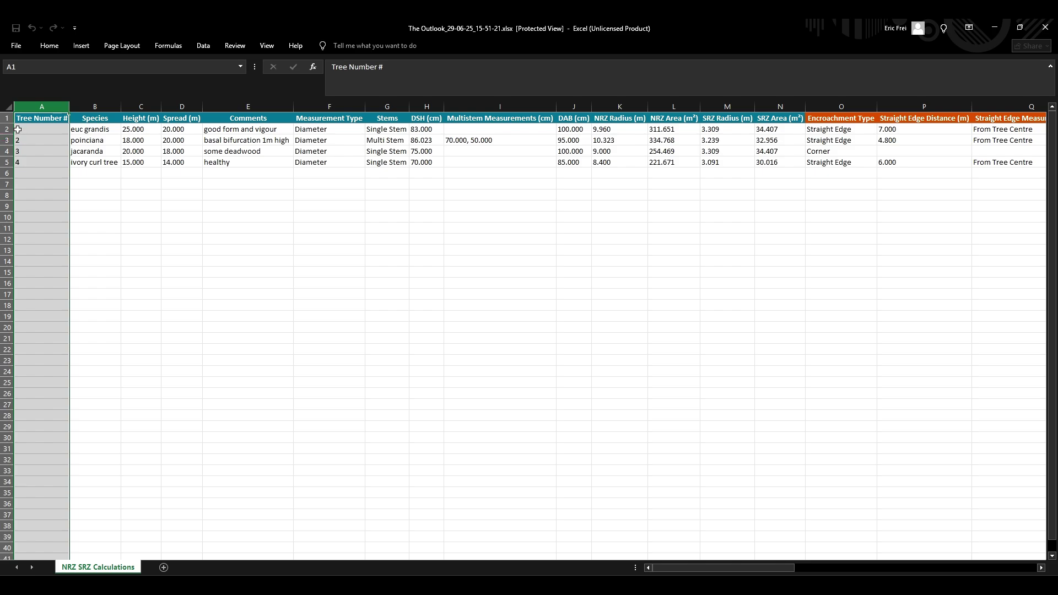
left_click(96, 106)
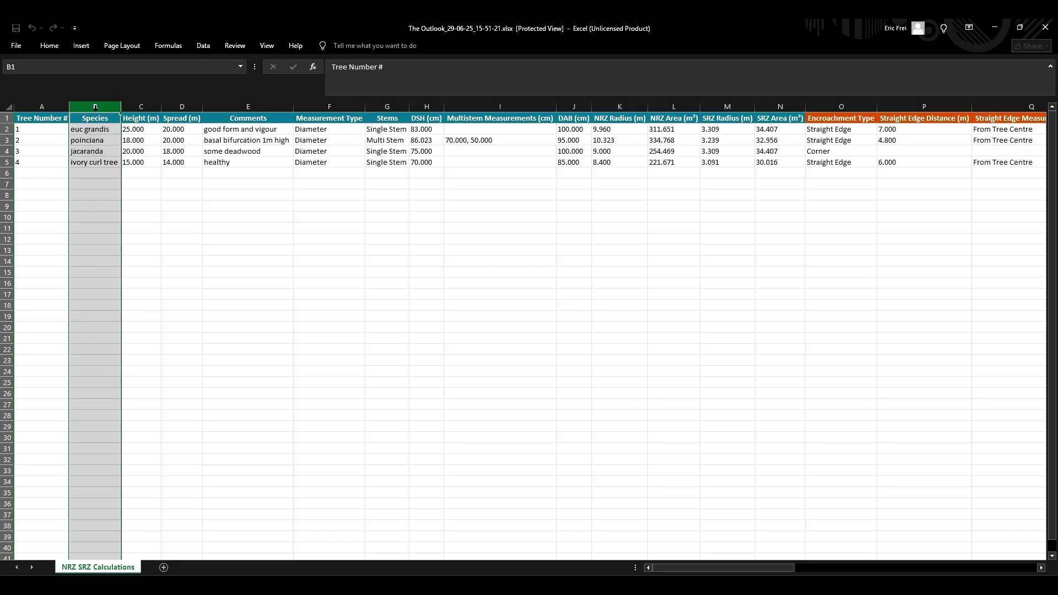
left_click(141, 106)
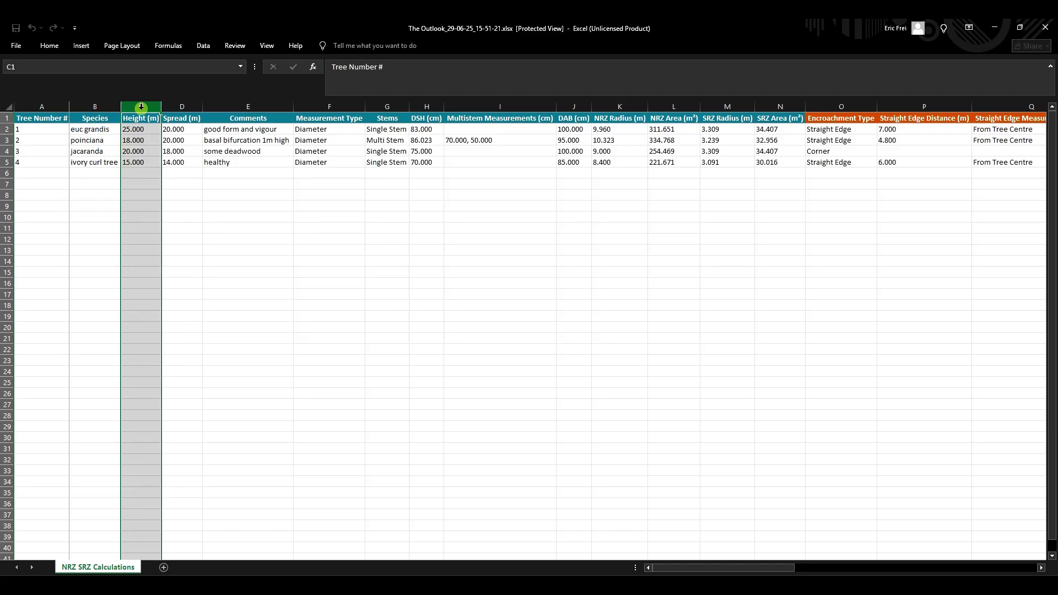
left_click(182, 106)
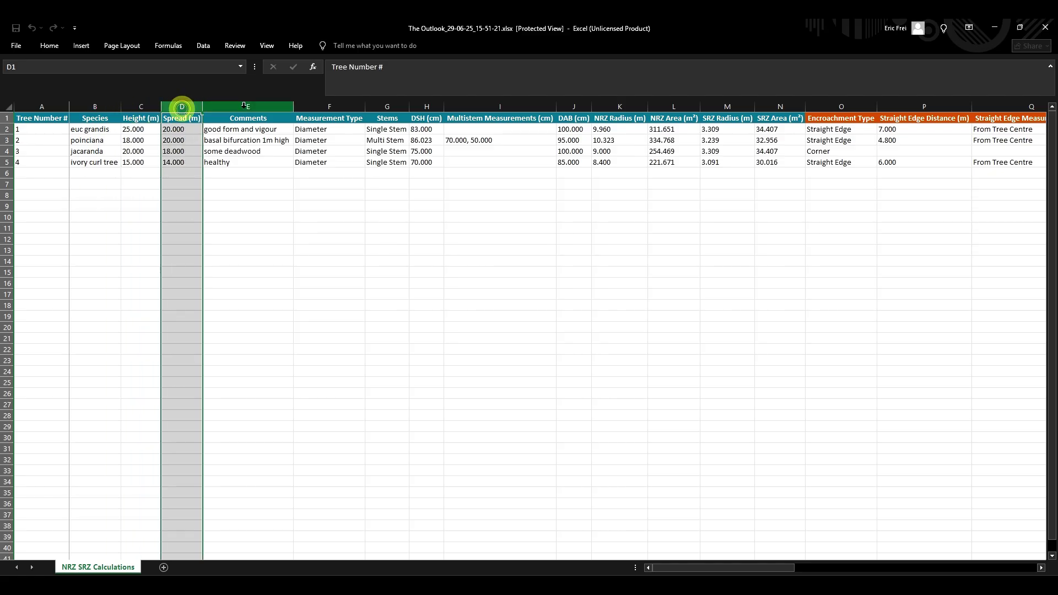
left_click(248, 106)
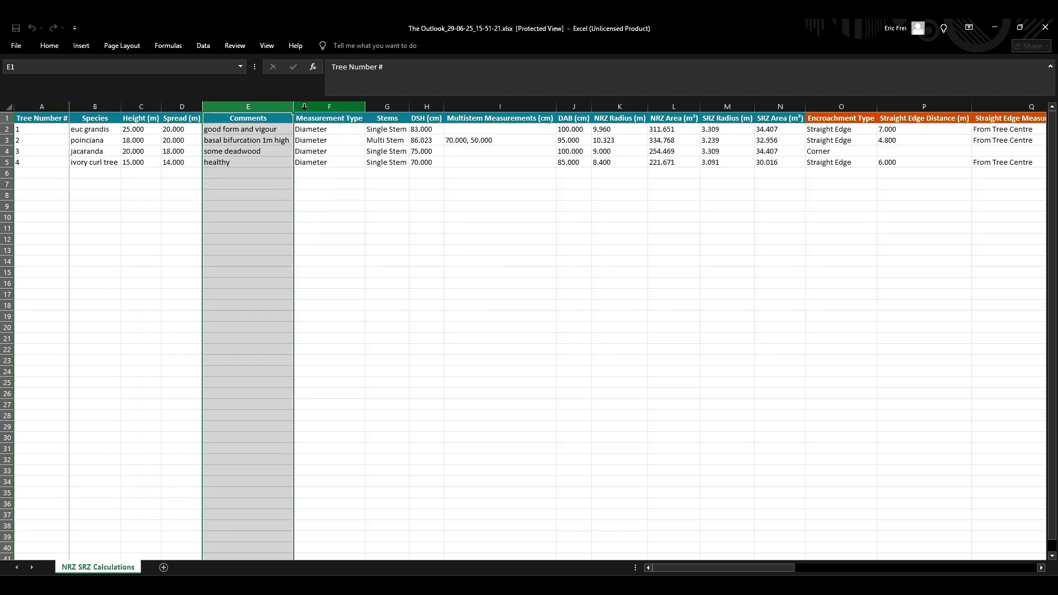
Review the measurement type, stems, DSH, multistem measurements and DAB columns
left_click(331, 118)
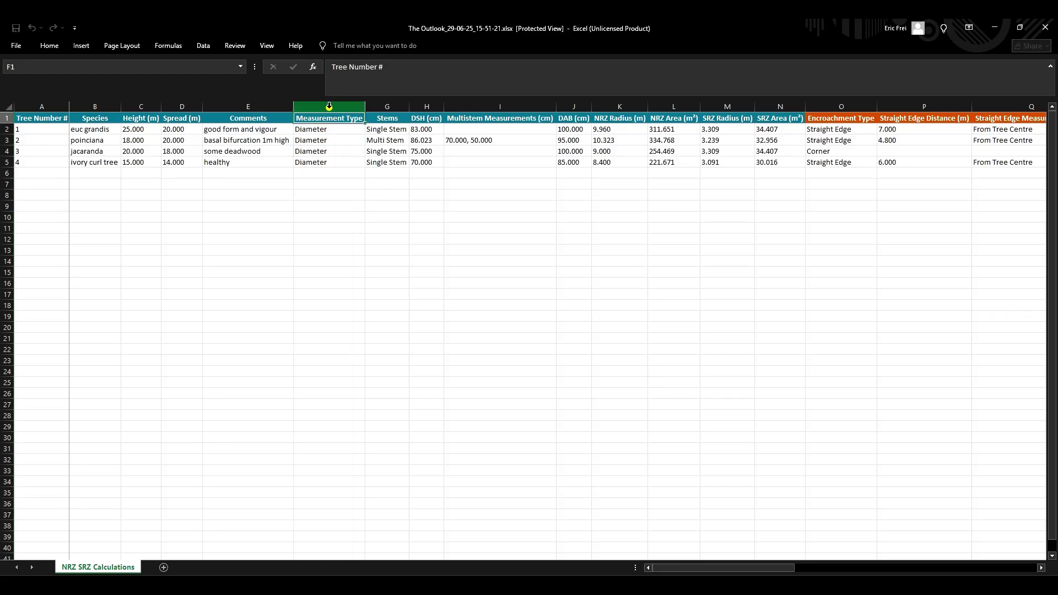
left_click(329, 106)
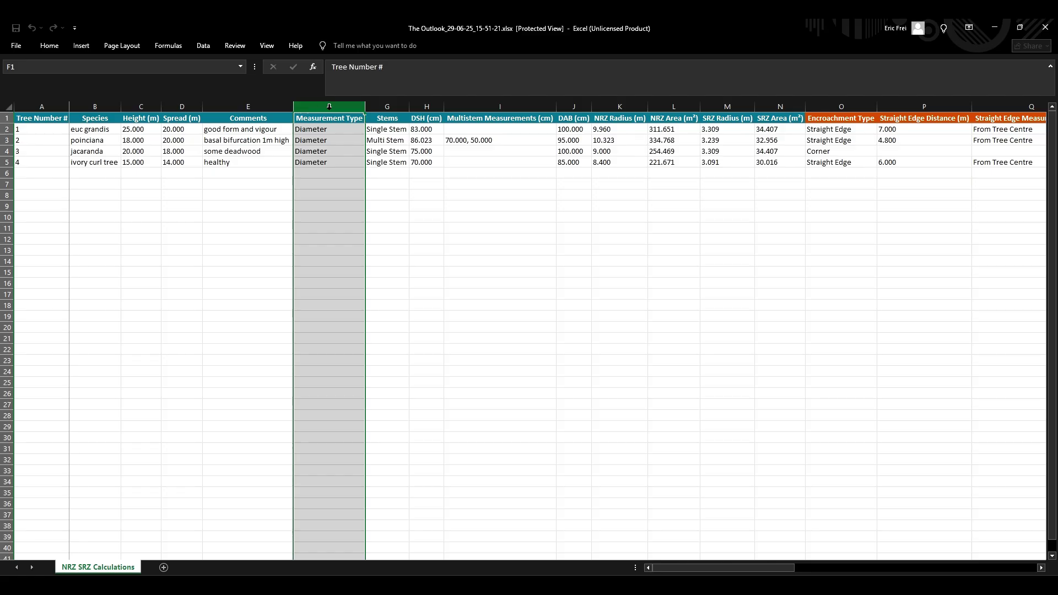
left_click(390, 103)
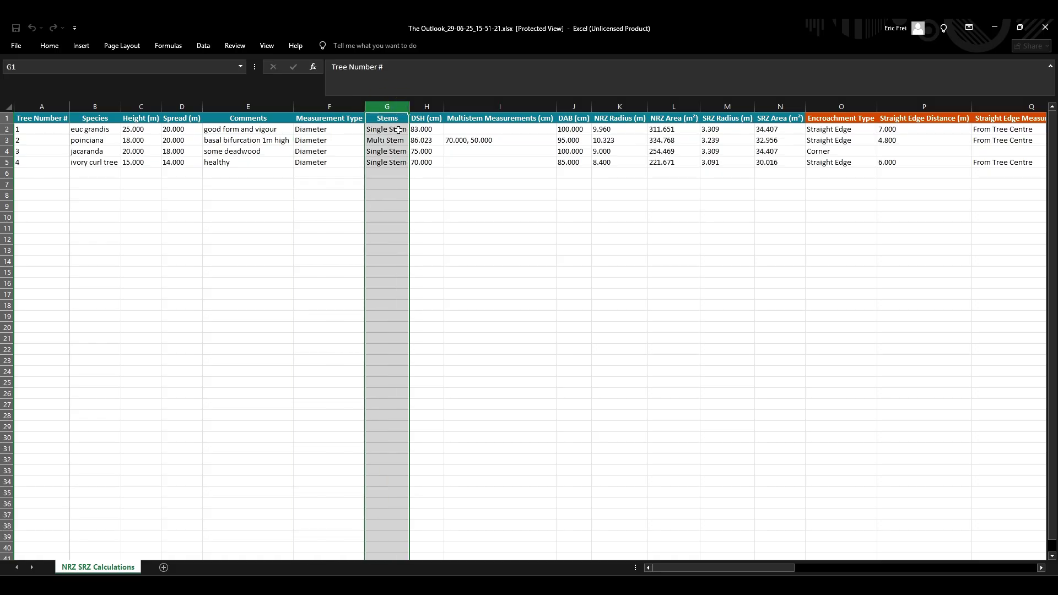
left_click(432, 106)
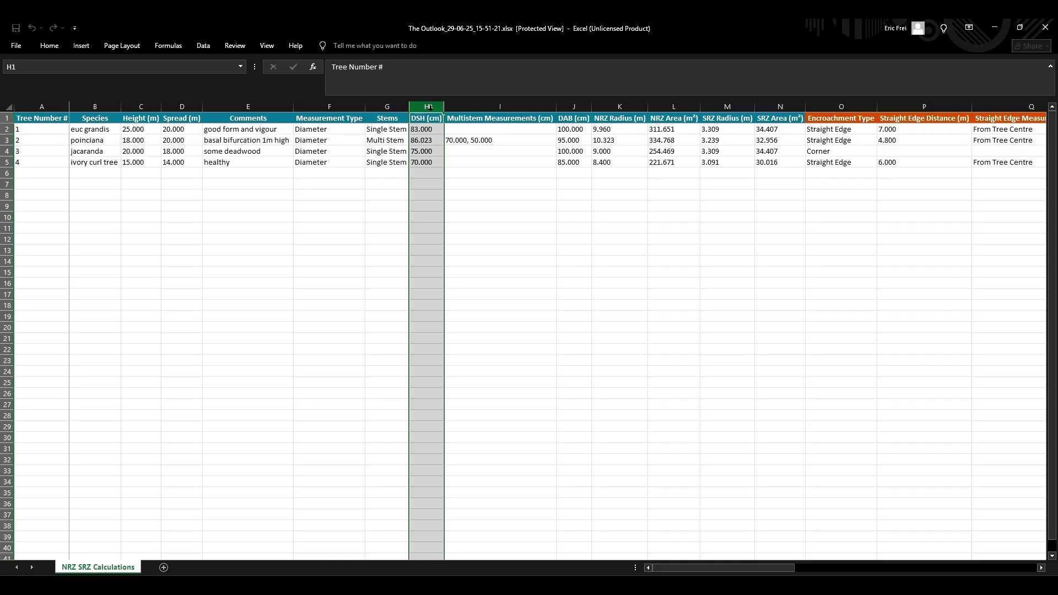
left_click(511, 108, "ctrl")
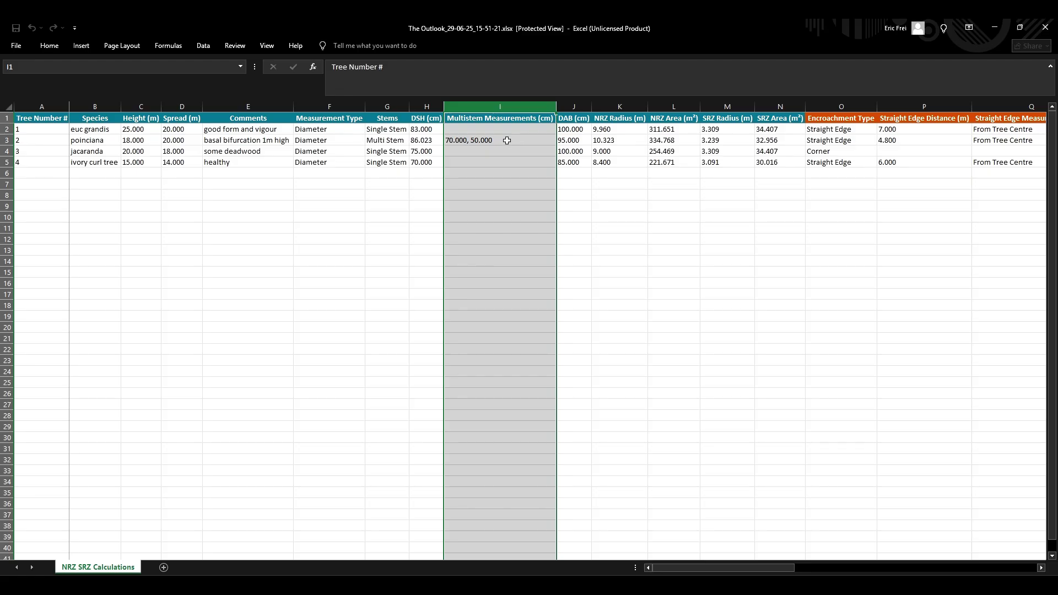
left_click(576, 105)
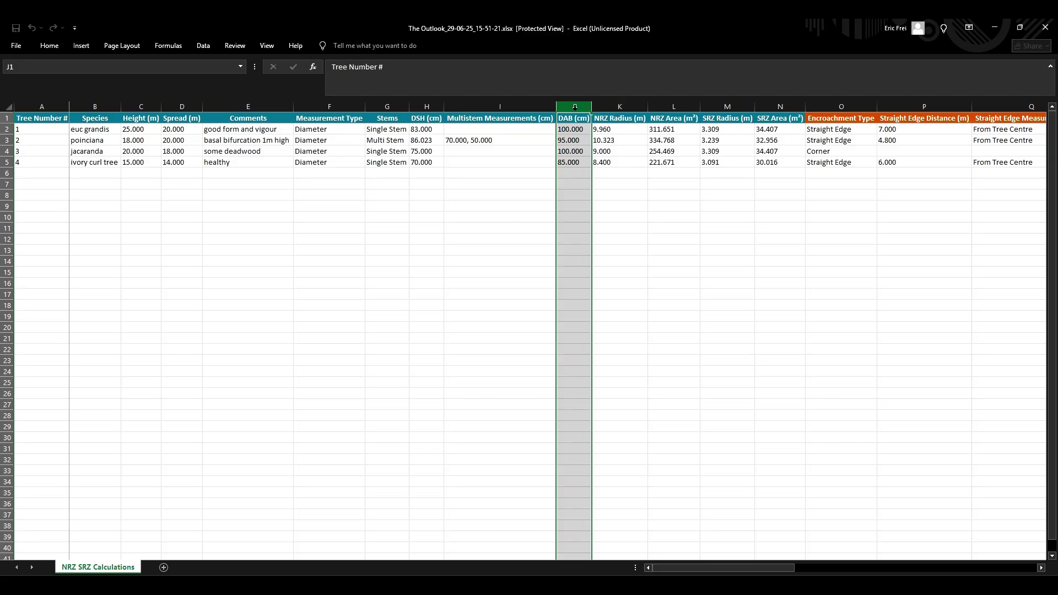
Review the radius and area columns of the NRZ and SRZ
left_click(626, 106)
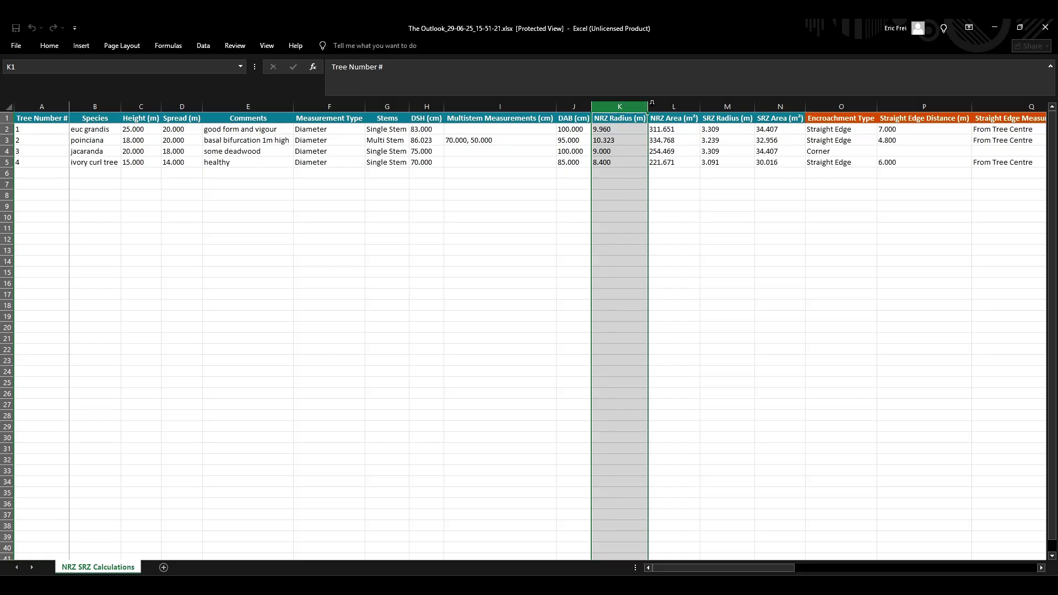
left_click(672, 106)
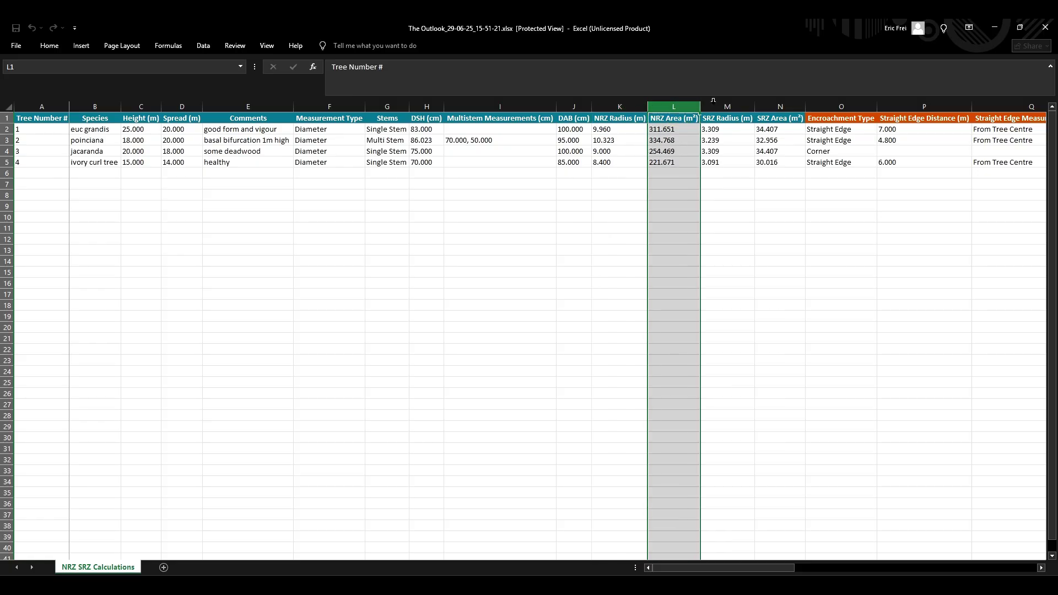
left_click(728, 106)
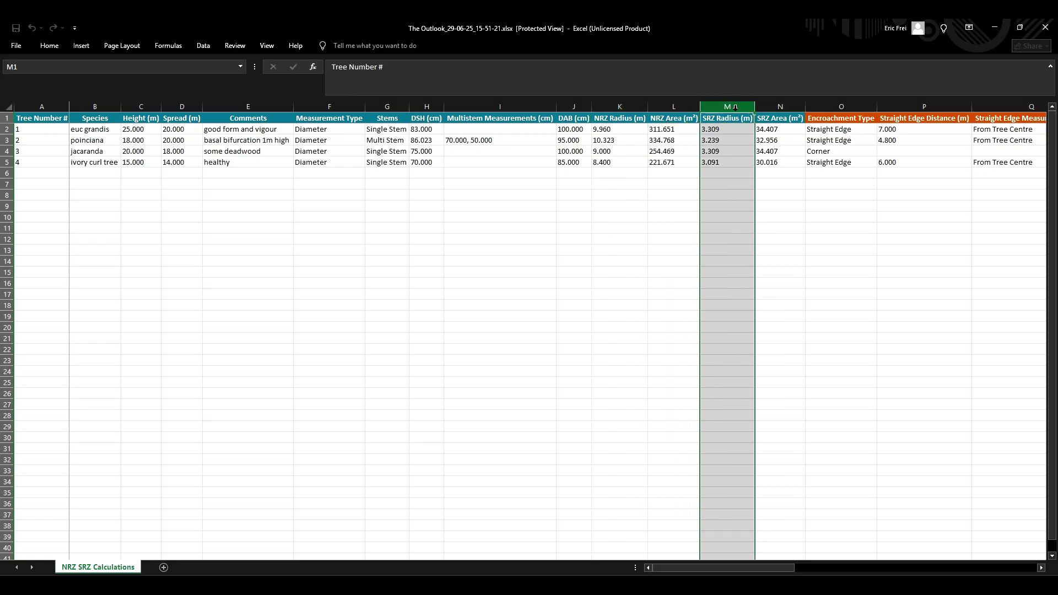
left_click(780, 108)
Examine the encroachment type column and tree 3's entries in the straight edge, Corner D1 and Corner D2 columns
left_click_drag(782, 572, 905, 568)
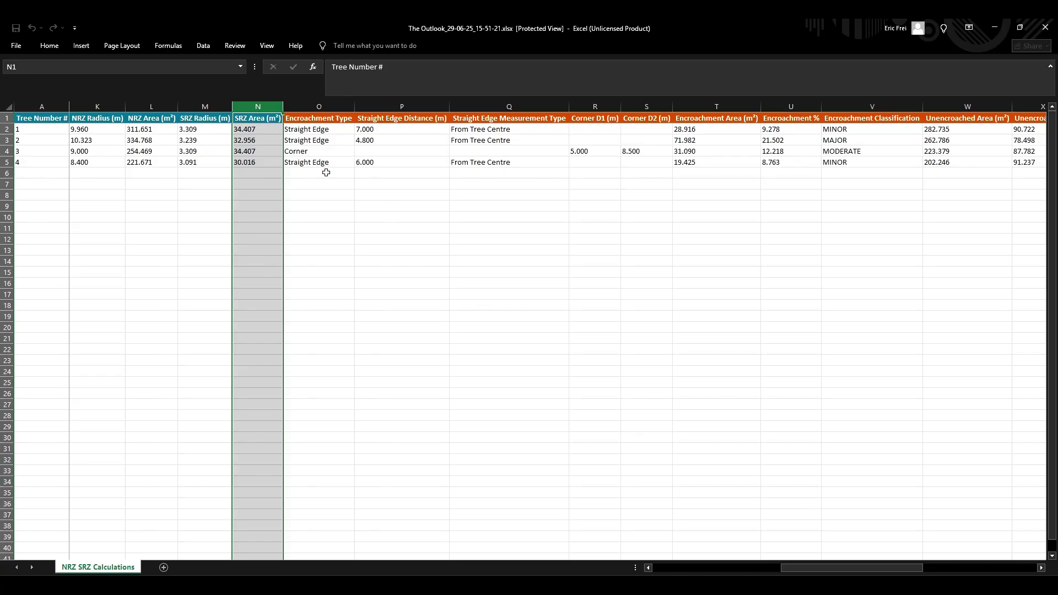
left_click(333, 104)
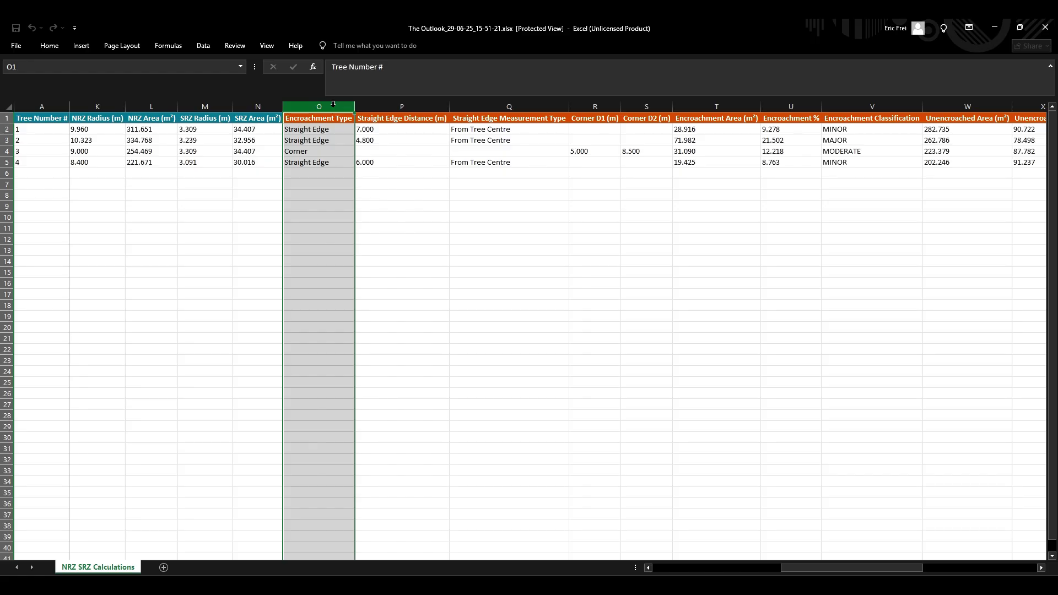
left_click(307, 152)
left_click(372, 152)
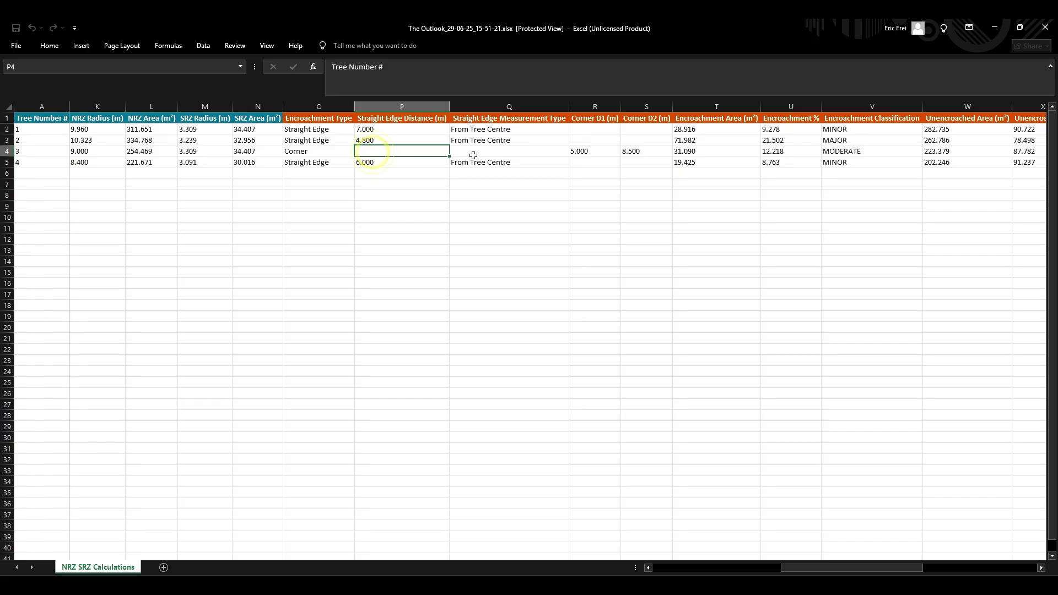
left_click(475, 152)
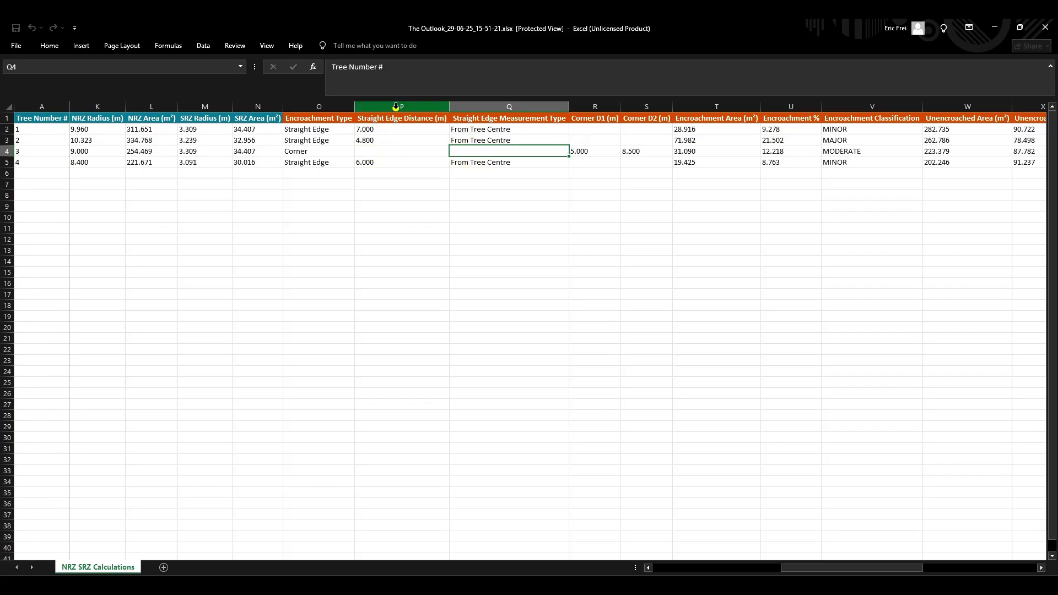
left_click_drag(396, 107, 489, 107)
left_click(489, 107)
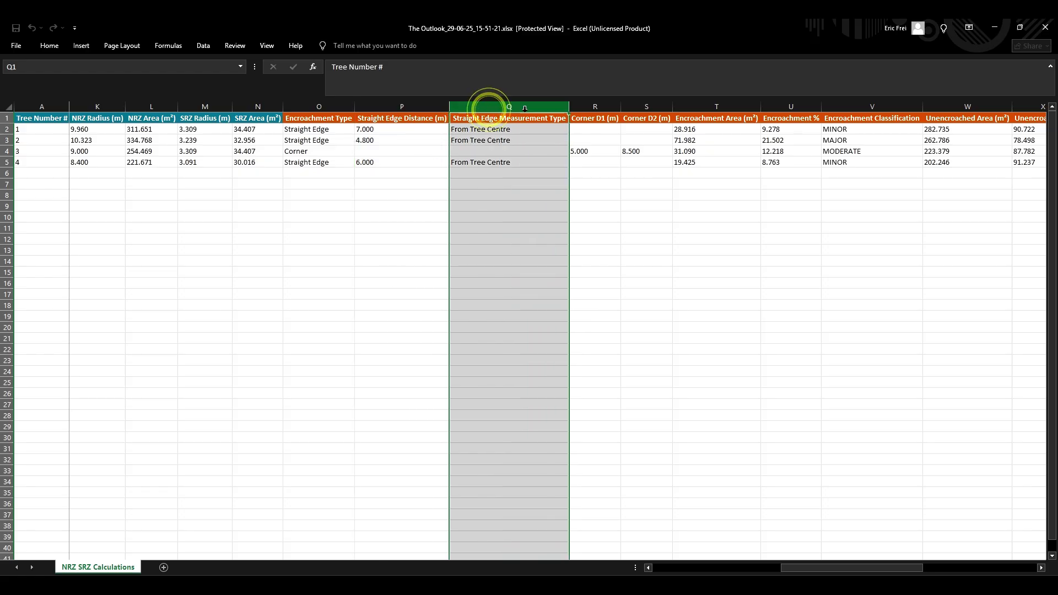
left_click(592, 107)
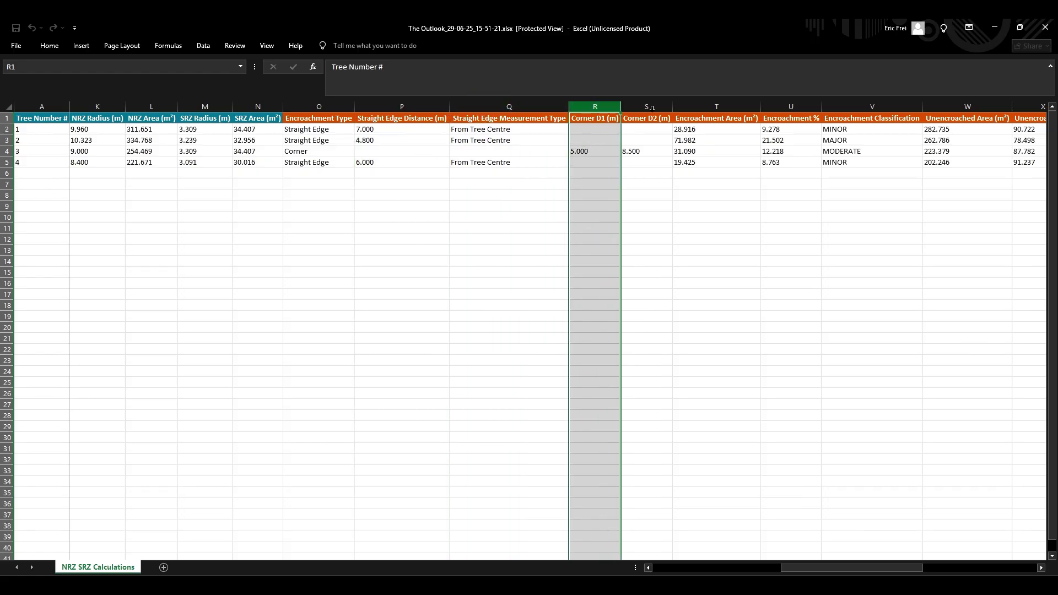
left_click(642, 153)
left_click(588, 152)
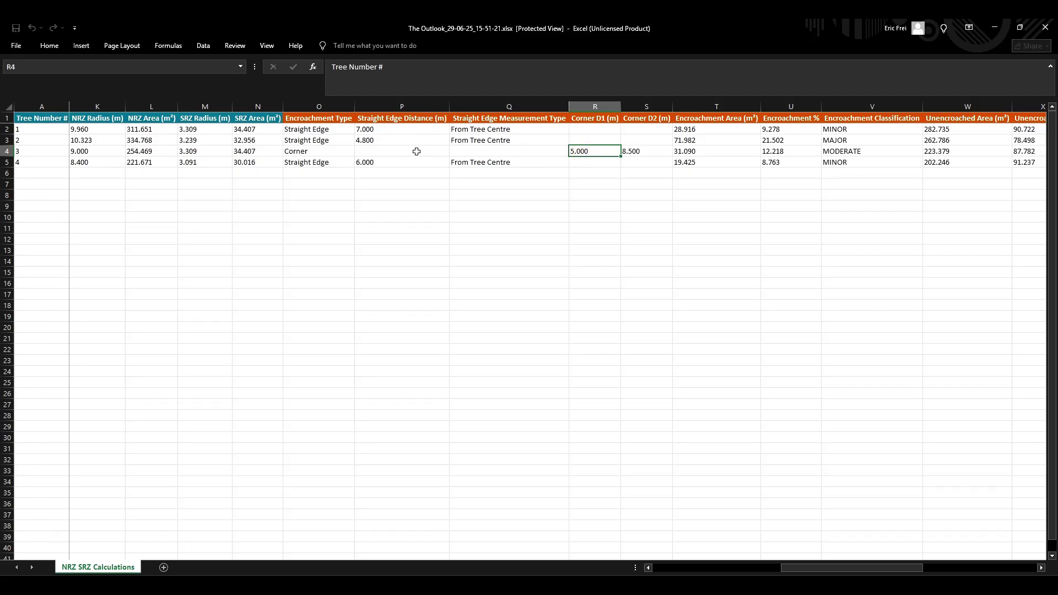
Compare the straight edge distances and measurement type of trees 1, 2 and 4 with tree 3's corner distances
left_click(408, 105)
left_click(408, 105)
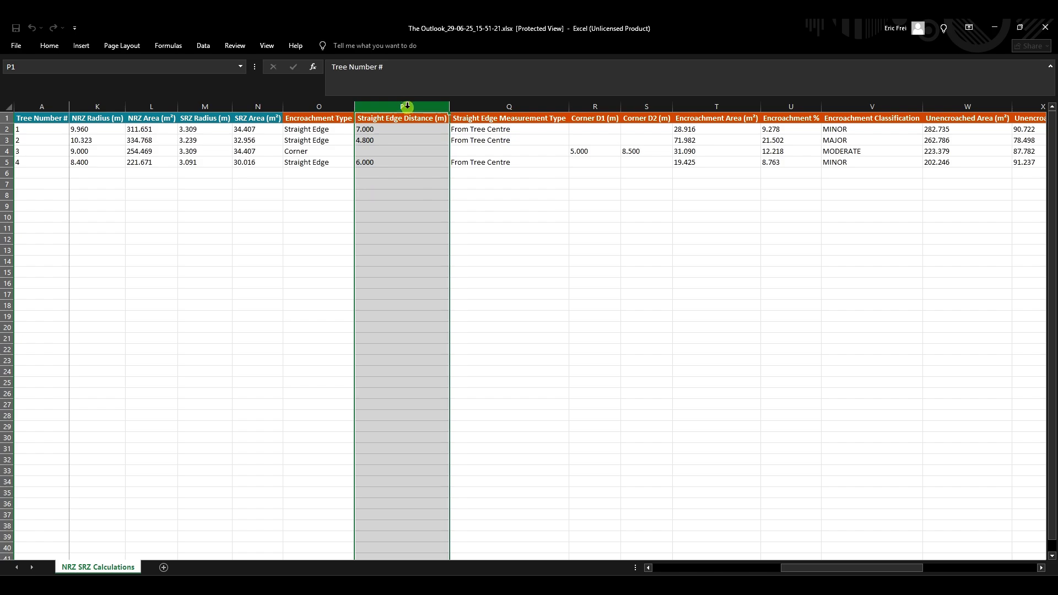
left_click(496, 107)
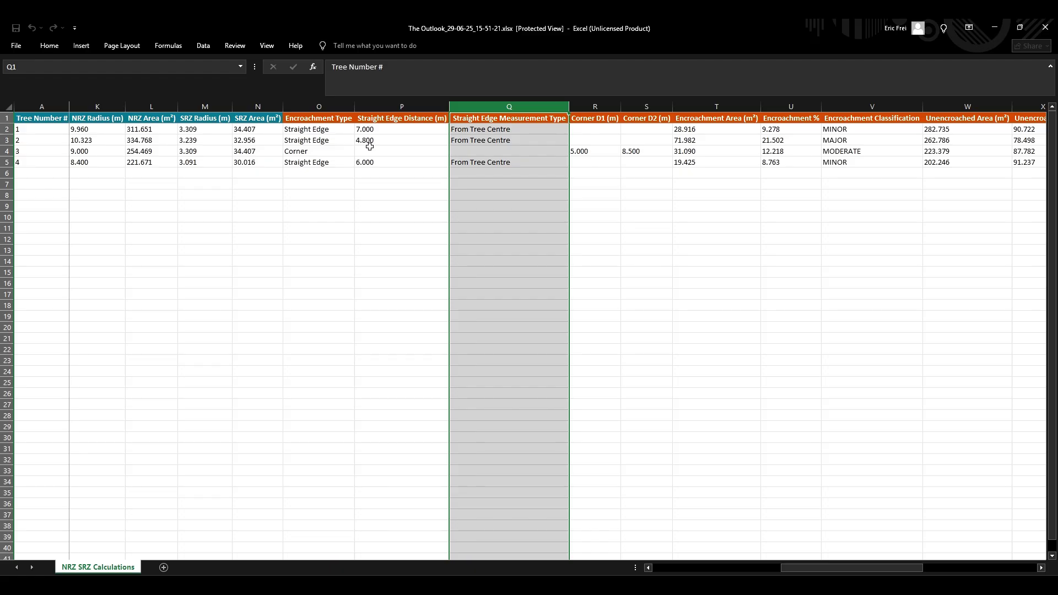
left_click(381, 132)
left_click(376, 141)
left_click(370, 162)
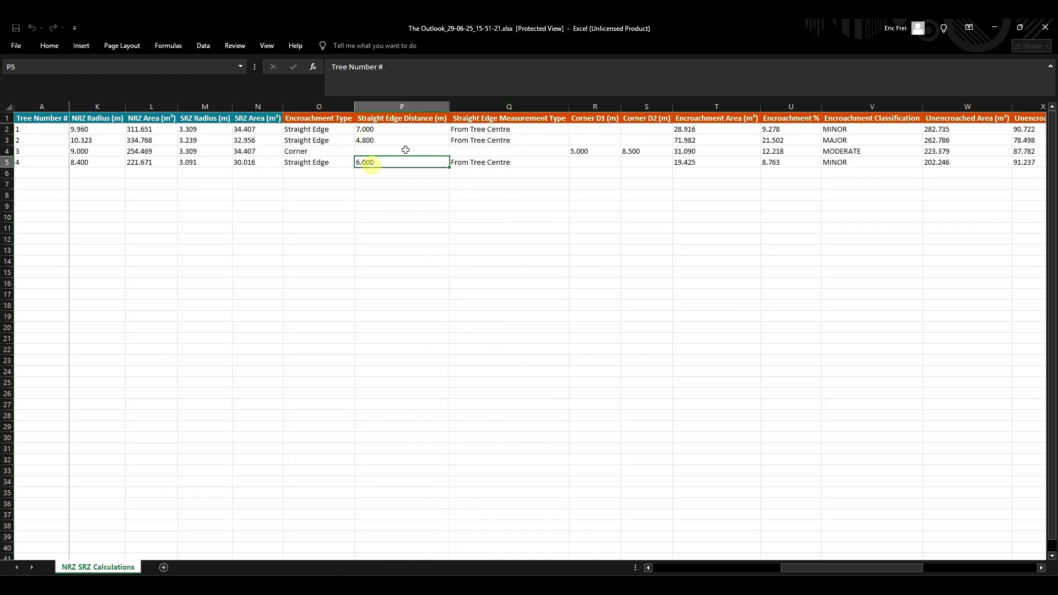
left_click(588, 119)
left_click(582, 153)
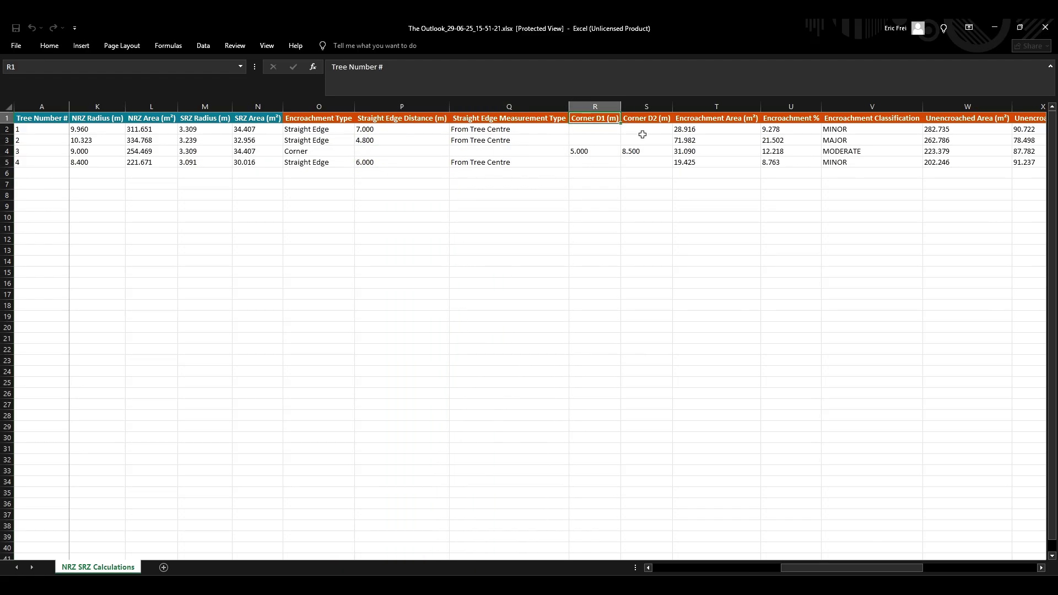
left_click(642, 151)
Review the encroachment area, encroachment percentage and encroachment classification columns
left_click(720, 106)
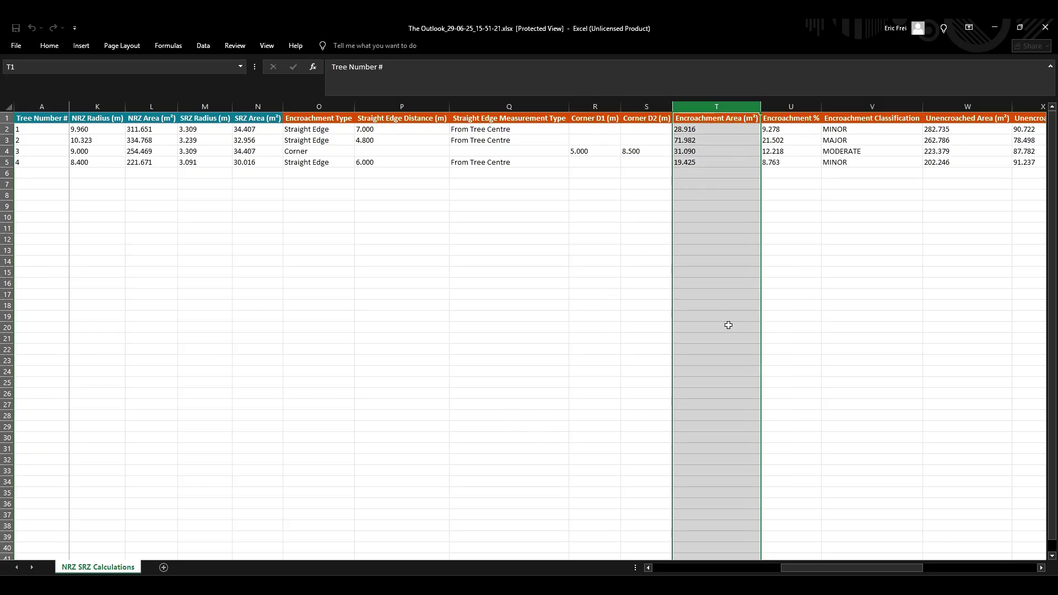
left_click_drag(815, 571, 871, 570)
left_click(590, 105)
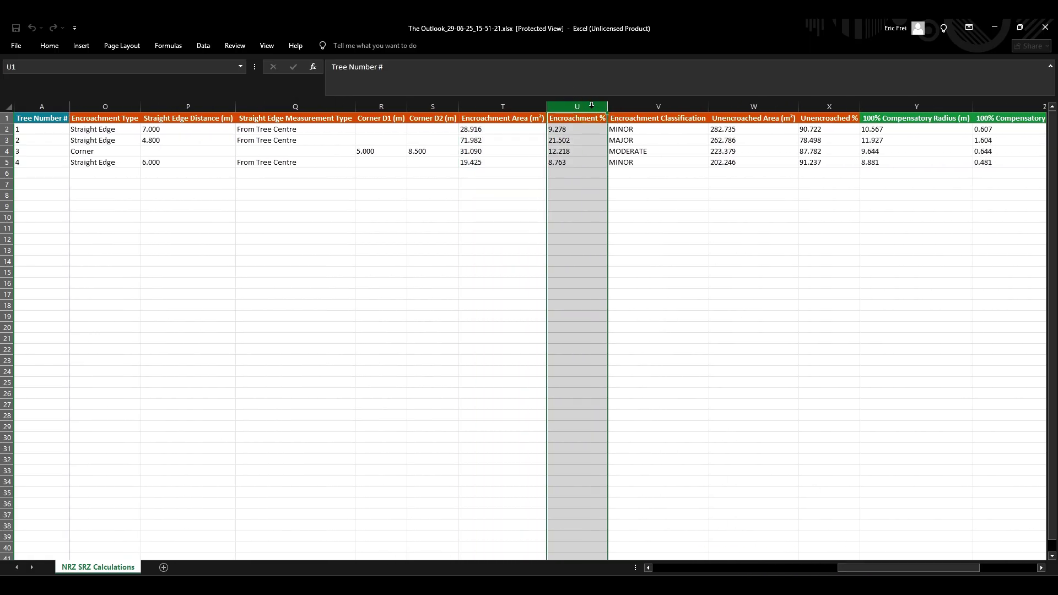
left_click(660, 105)
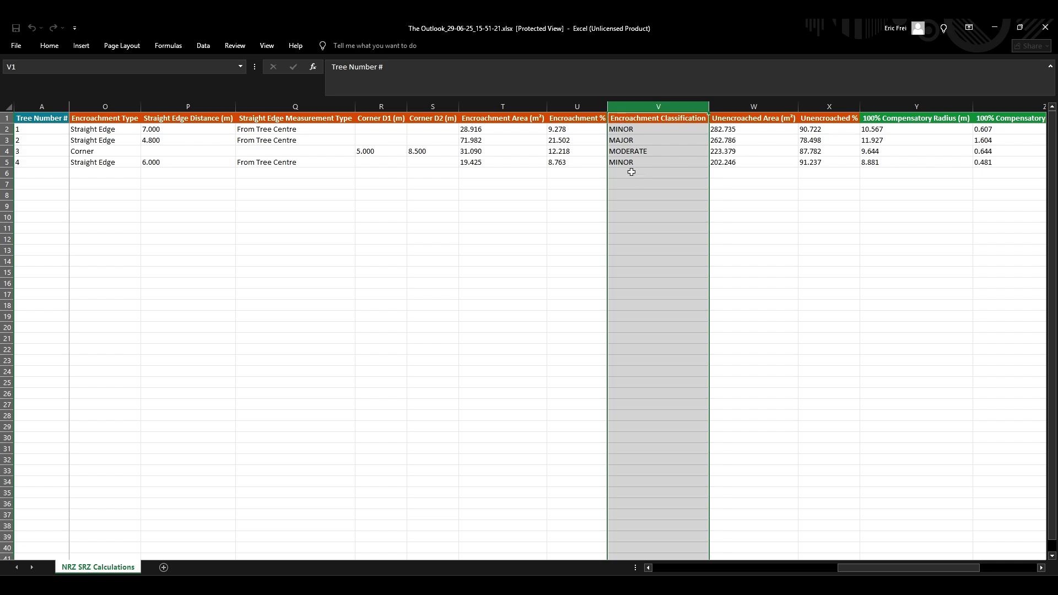
Compare tree 2's encroachment percentage with its encroachment classification
left_click(641, 141)
left_click(586, 141)
left_click(634, 140)
left_click(582, 141)
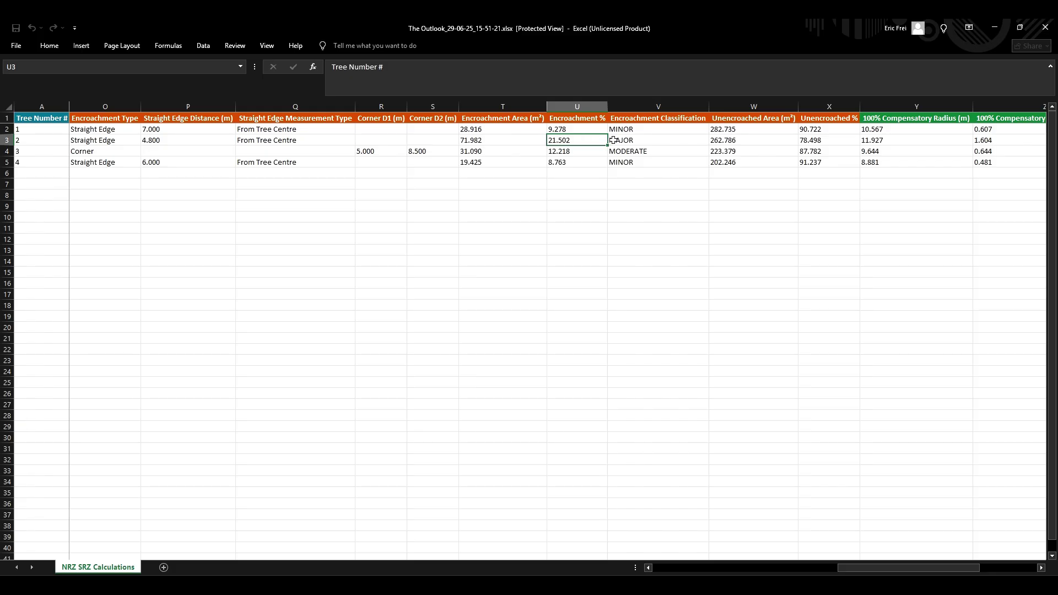
Review the encroachment classification, unencroached area and unencroached percentage columns
left_click(661, 107)
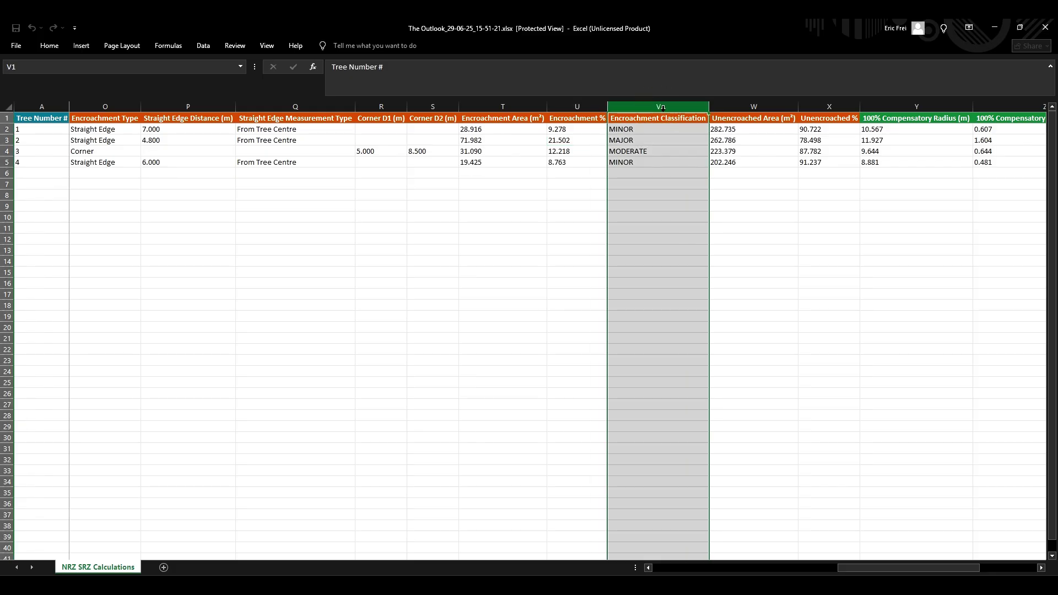
left_click(745, 106)
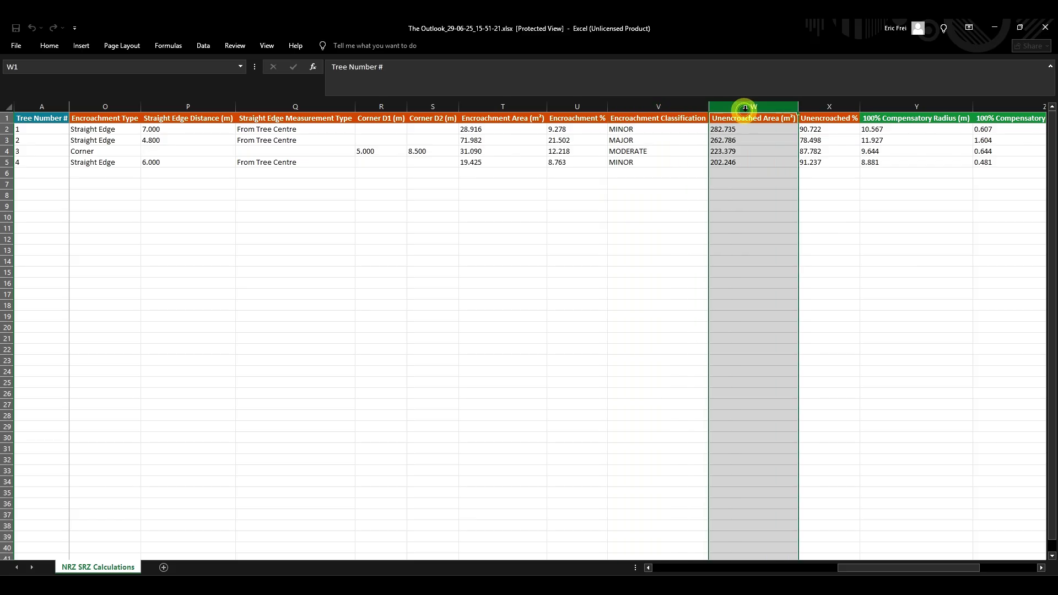
left_click(828, 106)
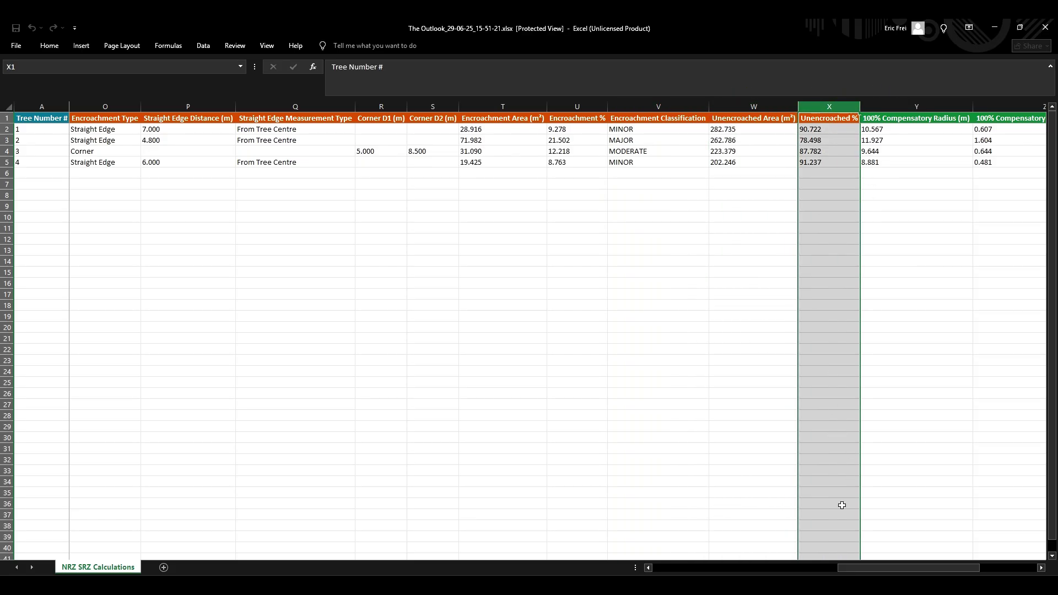
Review the 100% compensatory radius and 100% compensatory radius increase columns
left_click_drag(875, 569, 968, 569)
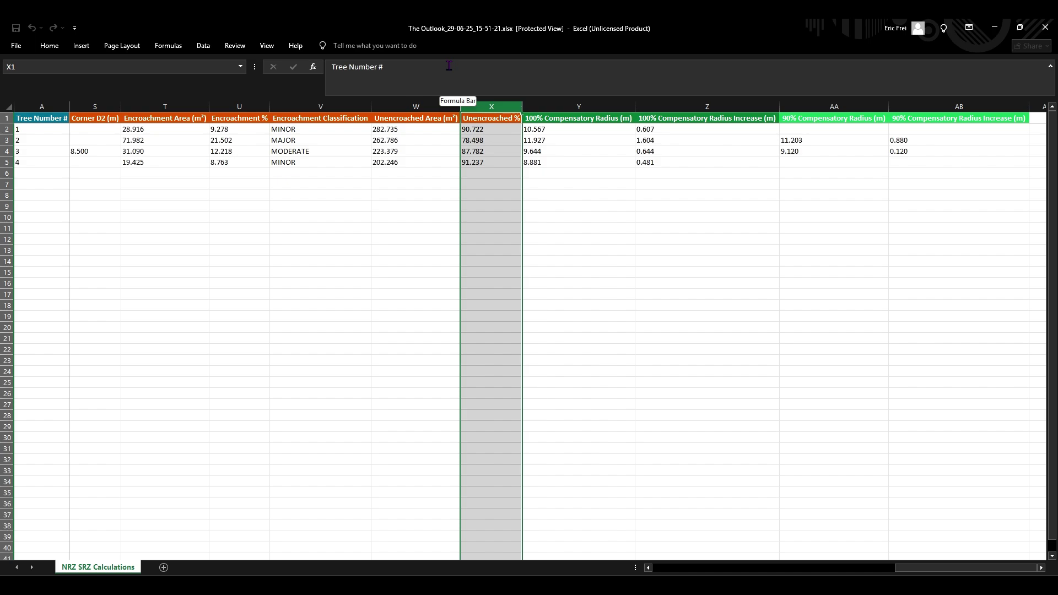
left_click(585, 104)
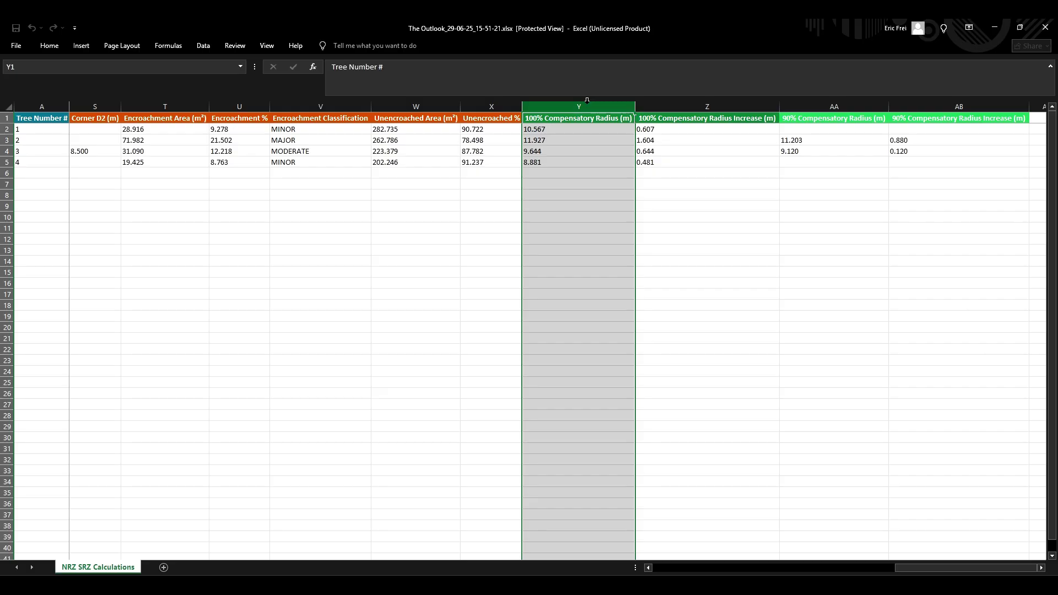
left_click(729, 103)
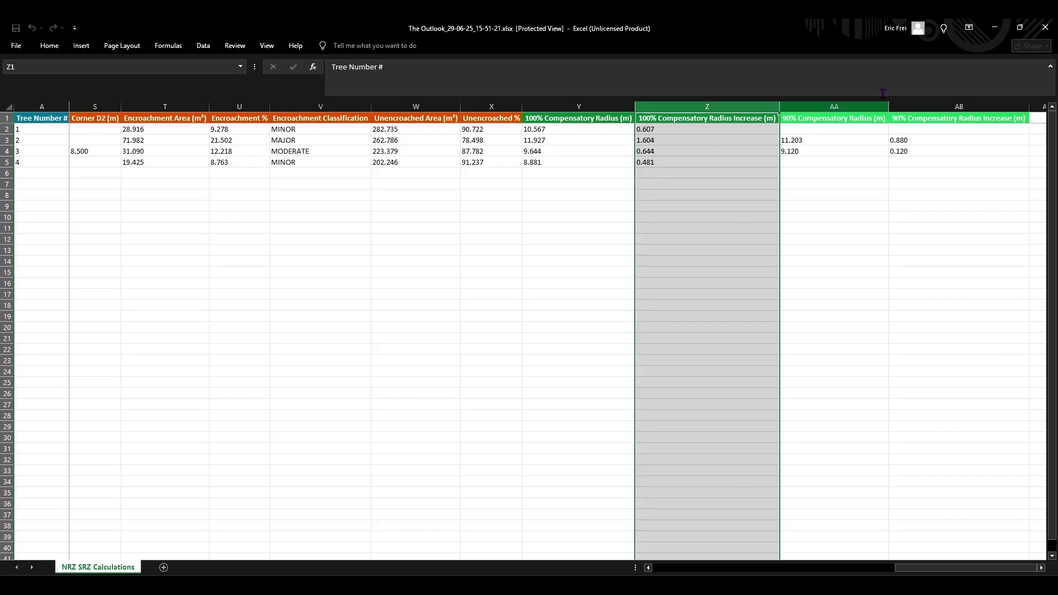
Review the 90% compensatory radius and 90% compensatory radius increase columns
left_click(842, 106)
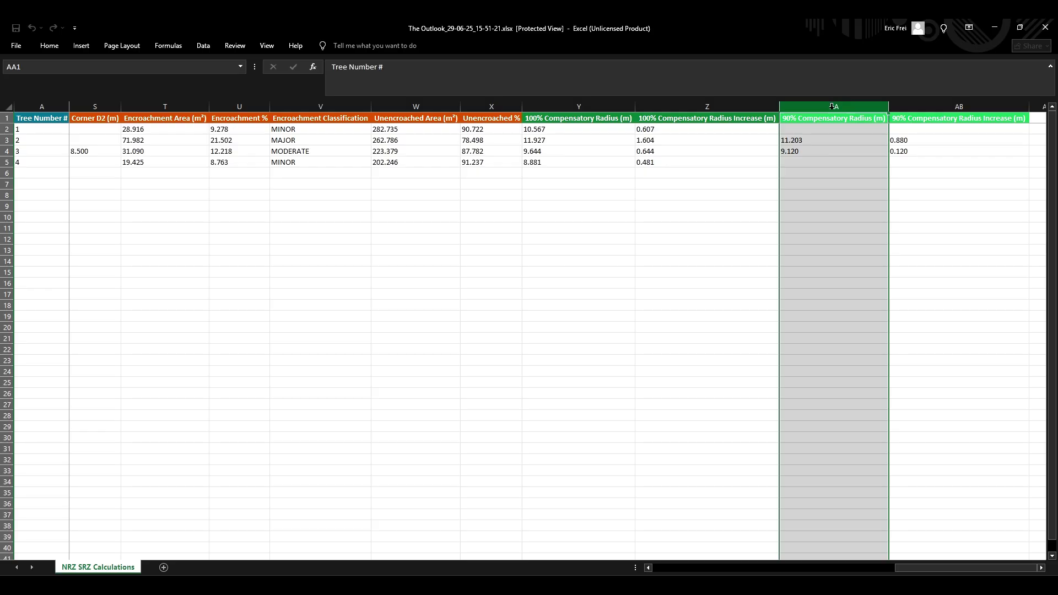
left_click_drag(883, 109, 846, 104)
left_click(907, 107)
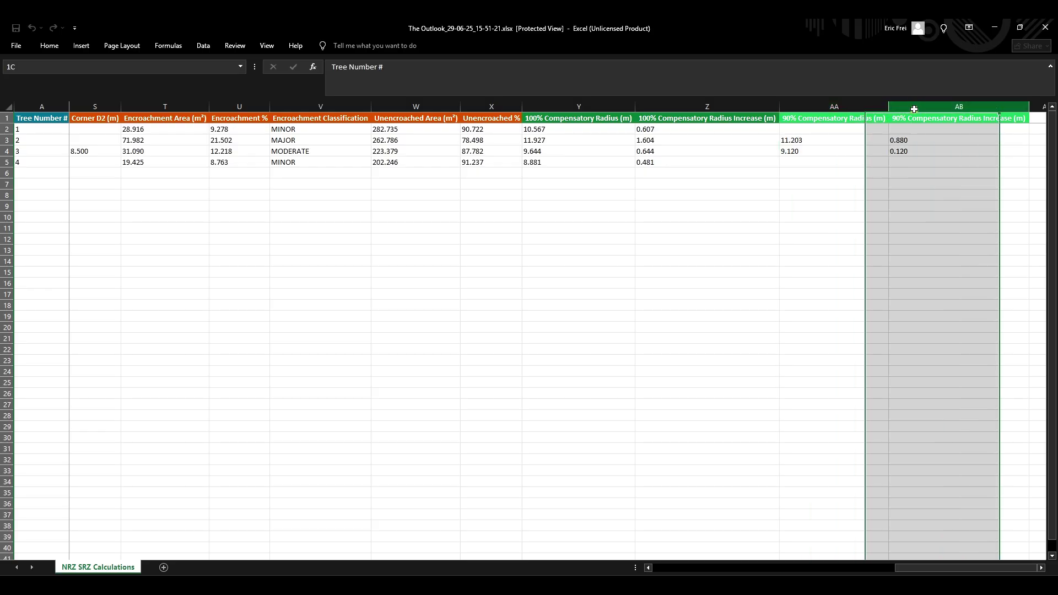
left_click(833, 106)
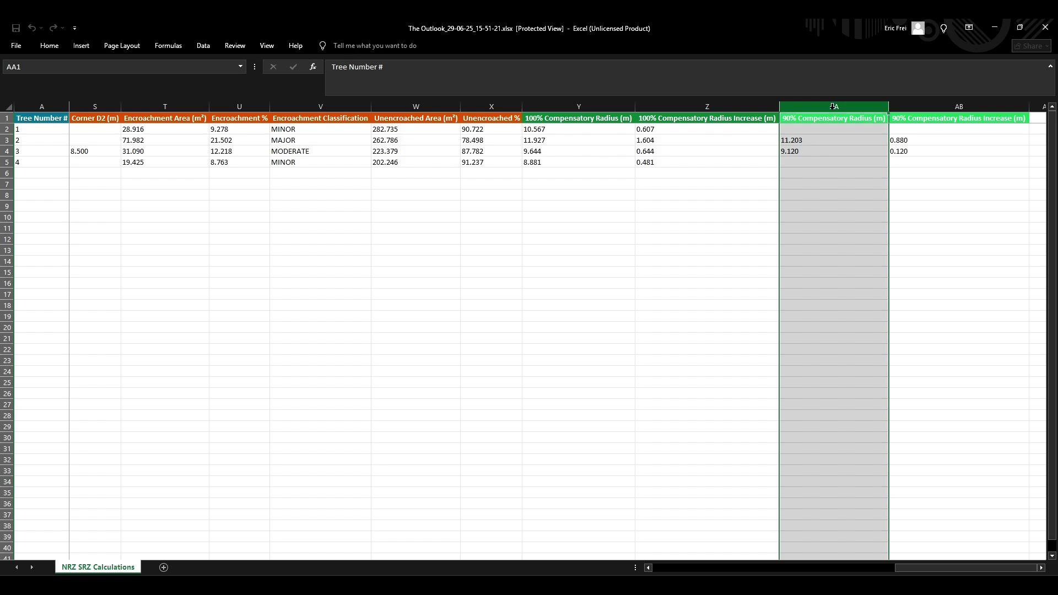
Check the 90% compensatory radius and increase cells of trees 1 and 4 against their encroachment classifications
left_click(841, 130)
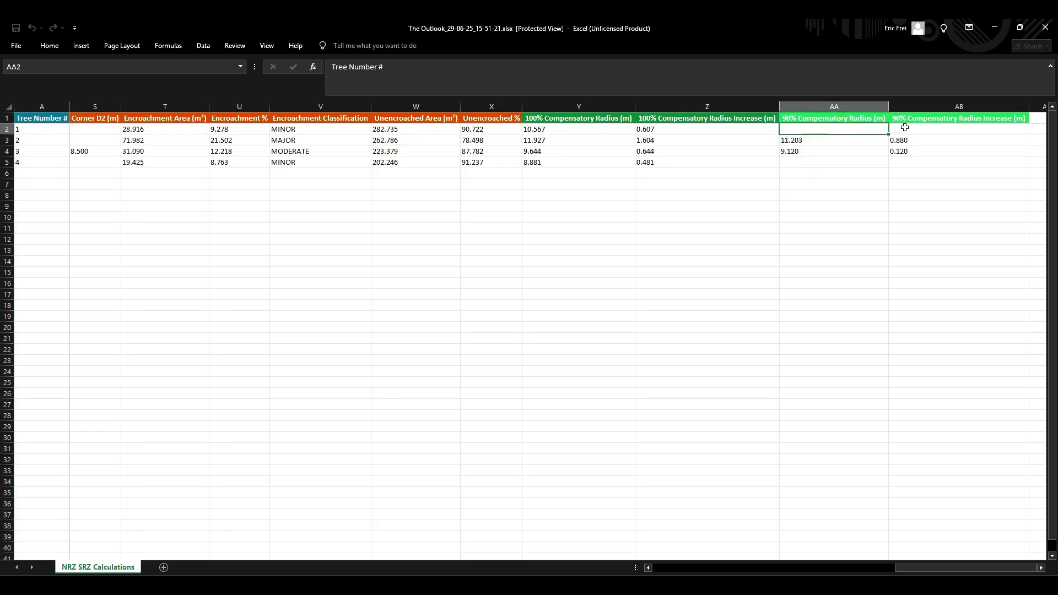
left_click(905, 128)
left_click(836, 130)
left_click(907, 129)
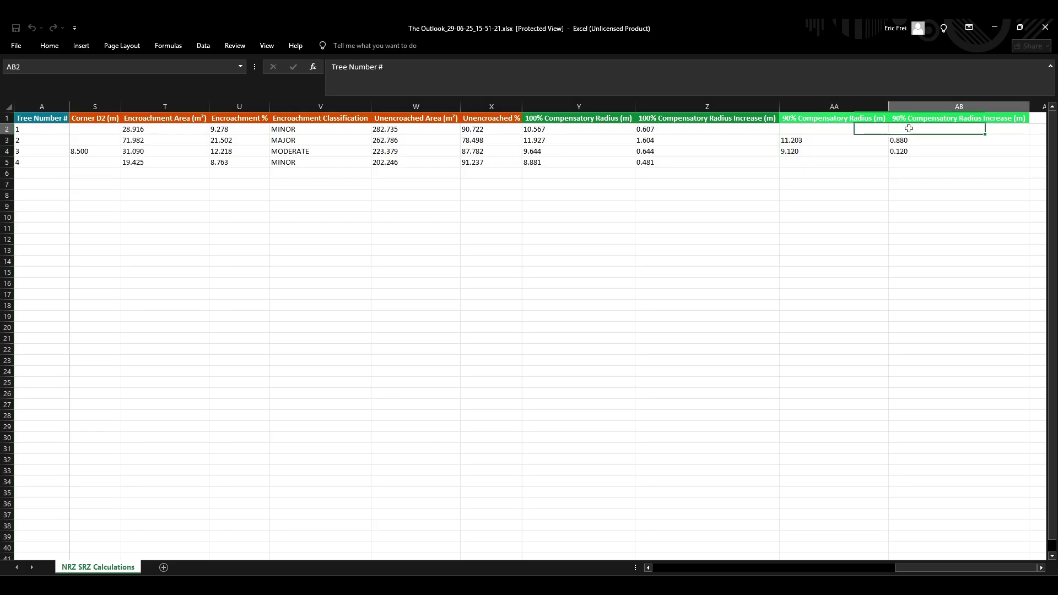
left_click(823, 161)
left_click(935, 161)
left_click(851, 161)
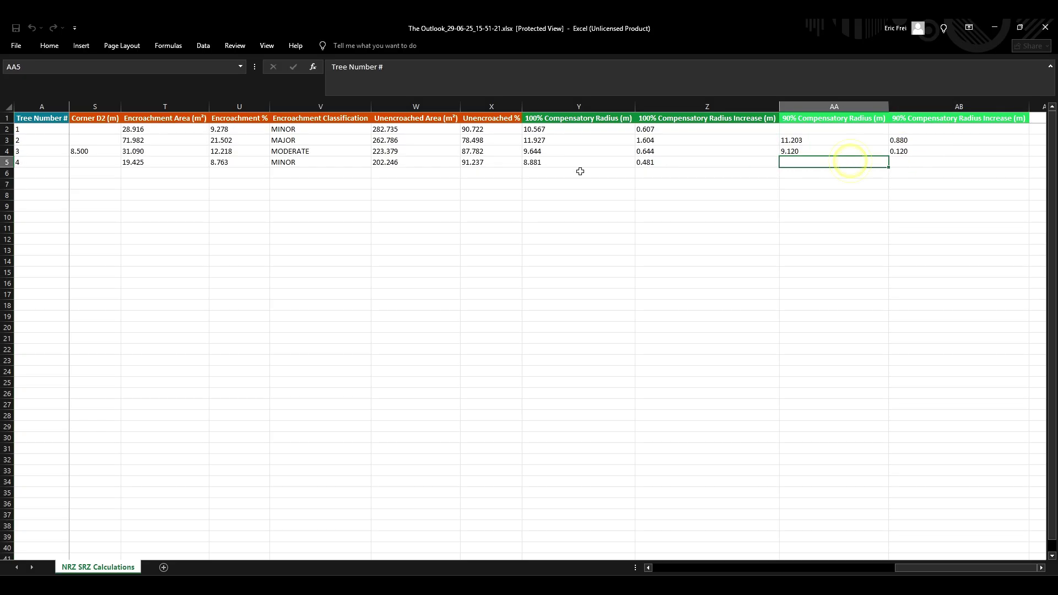
left_click(278, 162)
left_click(292, 128)
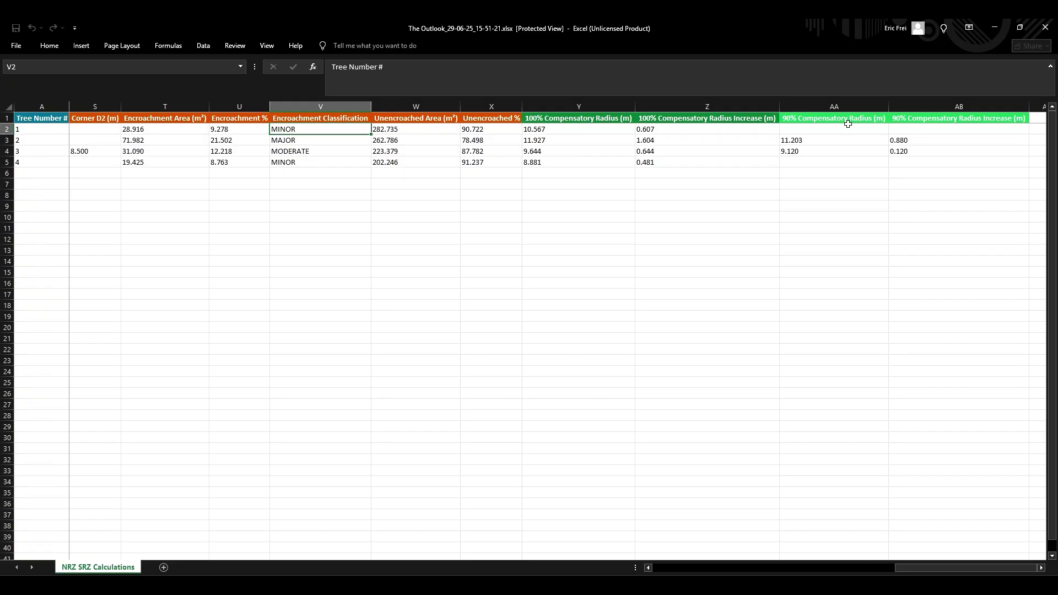
left_click(944, 106)
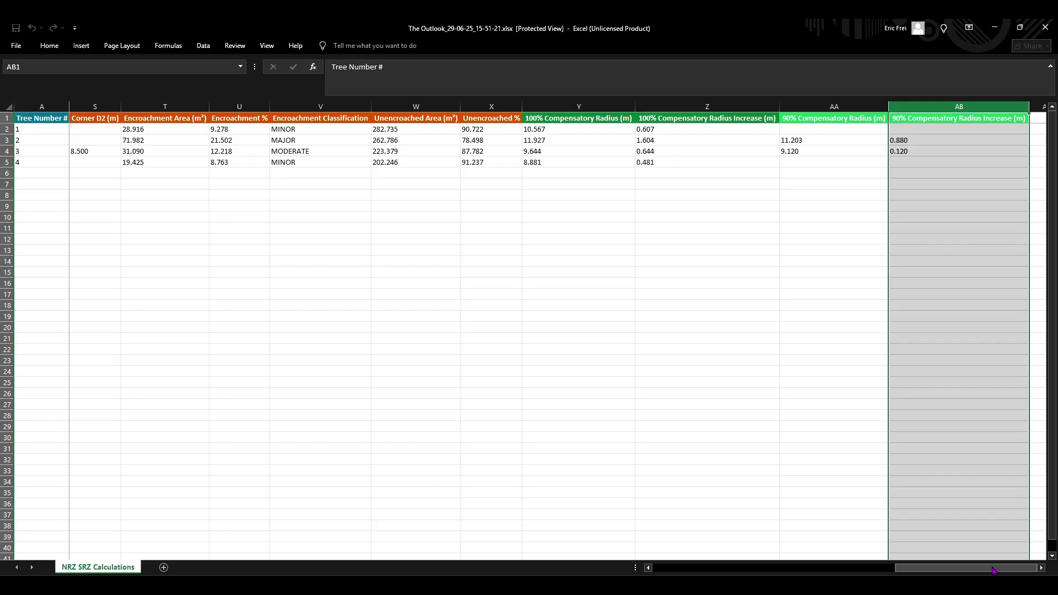
Hide the Species column
left_click_drag(994, 570, 753, 571)
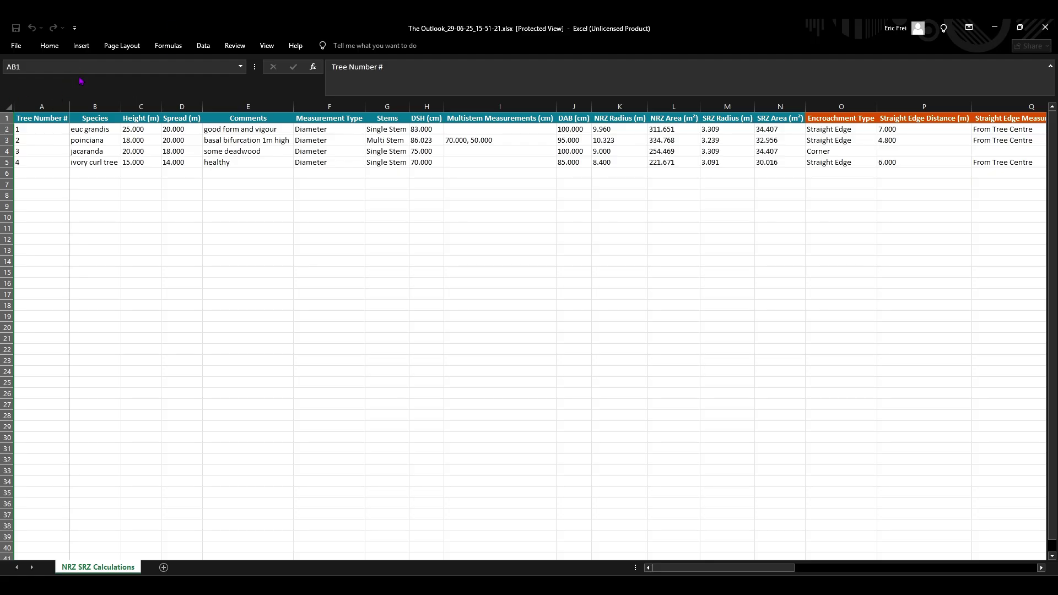
left_click(96, 105)
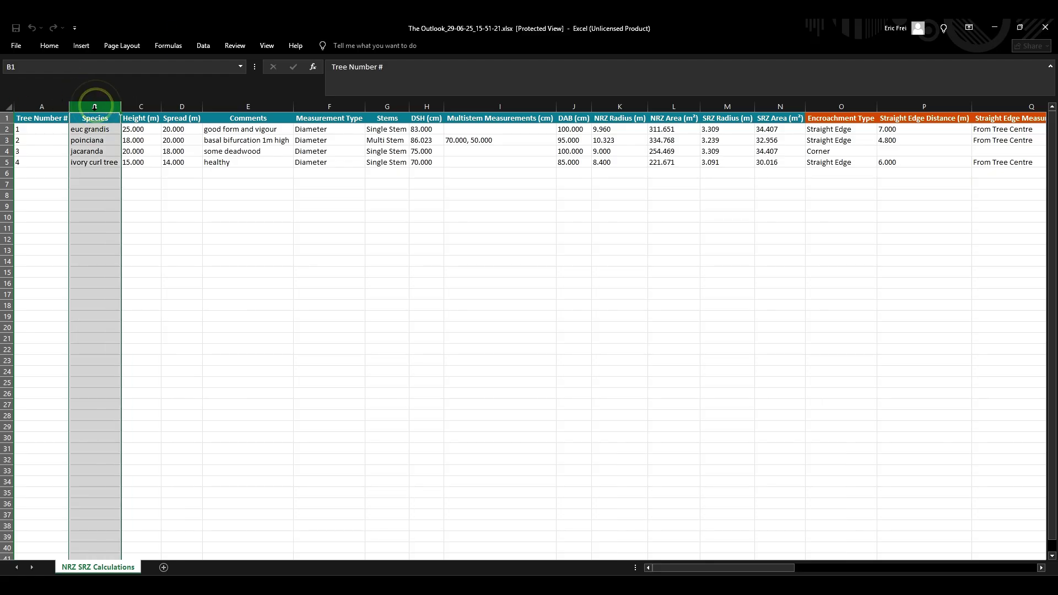
right_click(97, 109)
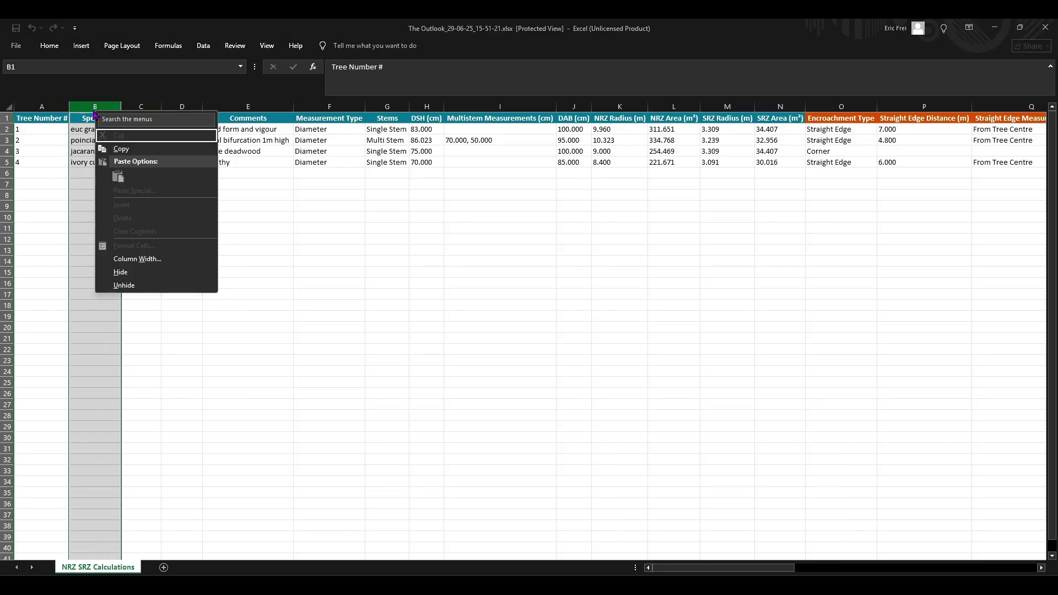
left_click(126, 278)
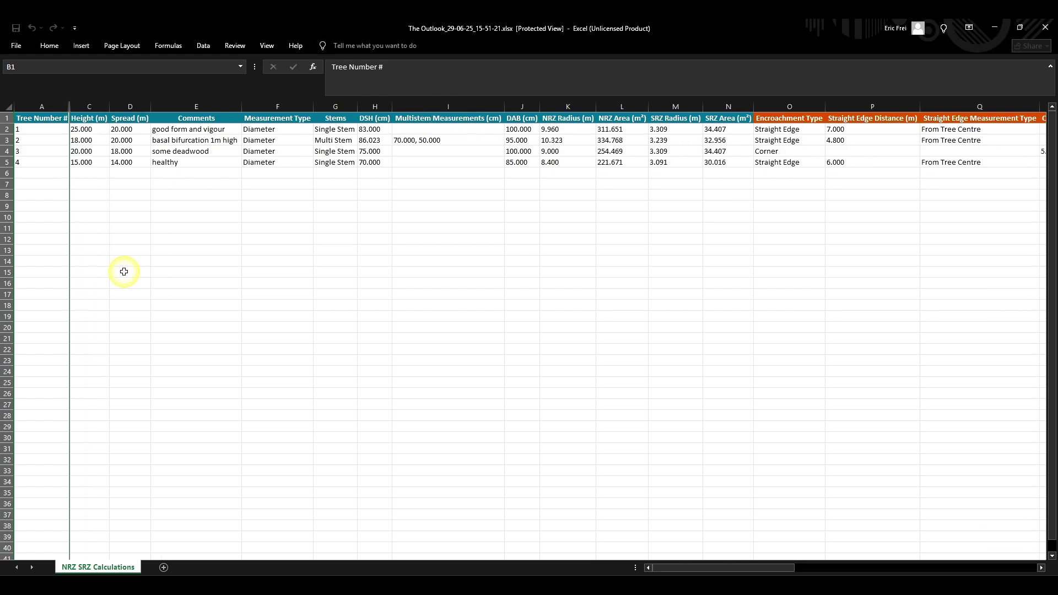
Hide the Height, Spread, Comments and Measurement Type columns together
left_click(88, 105)
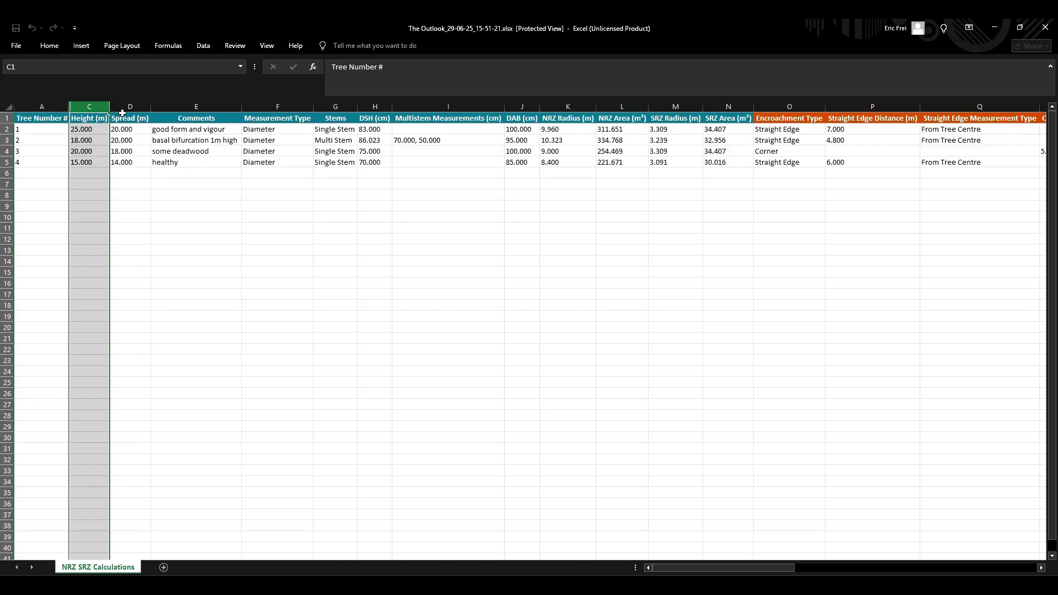
left_click(284, 107, "shift")
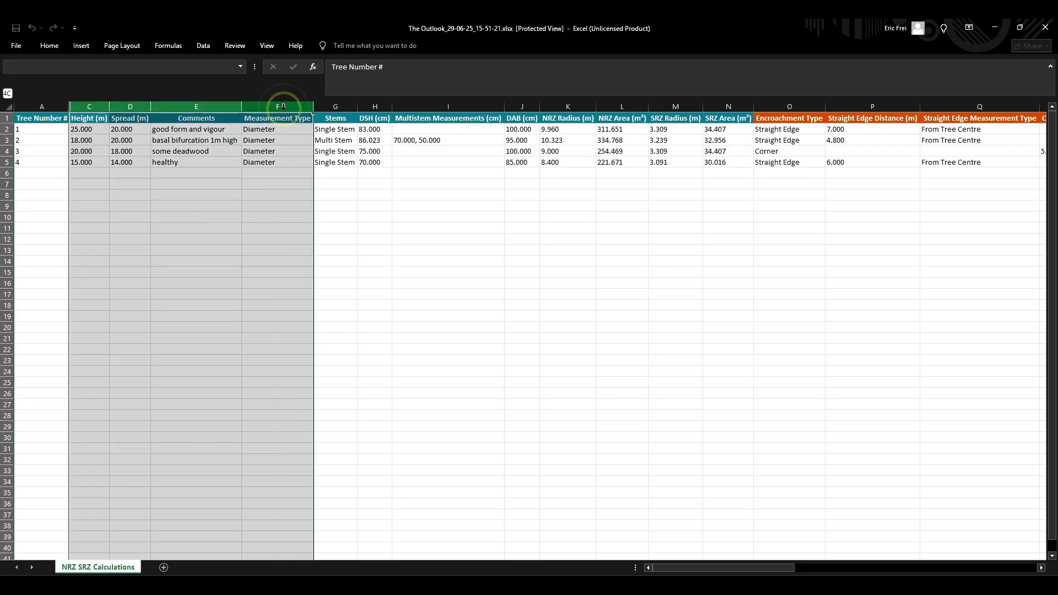
right_click(284, 107)
left_click(332, 274)
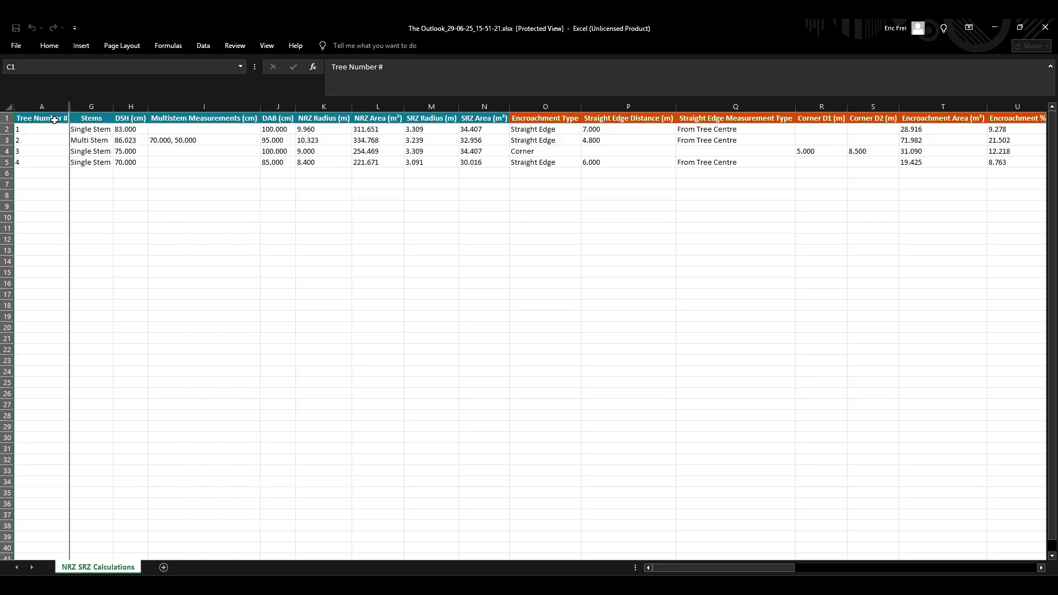
Review the remaining stem, NRZ and SRZ data for all four trees and the encroachment type column
left_click_drag(56, 118, 490, 164)
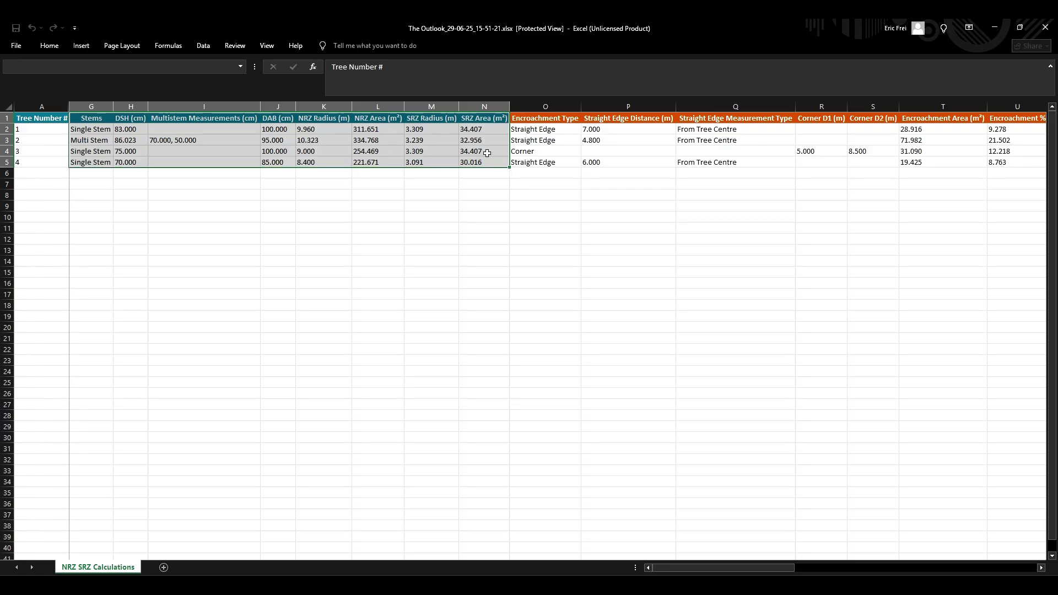
left_click(473, 254)
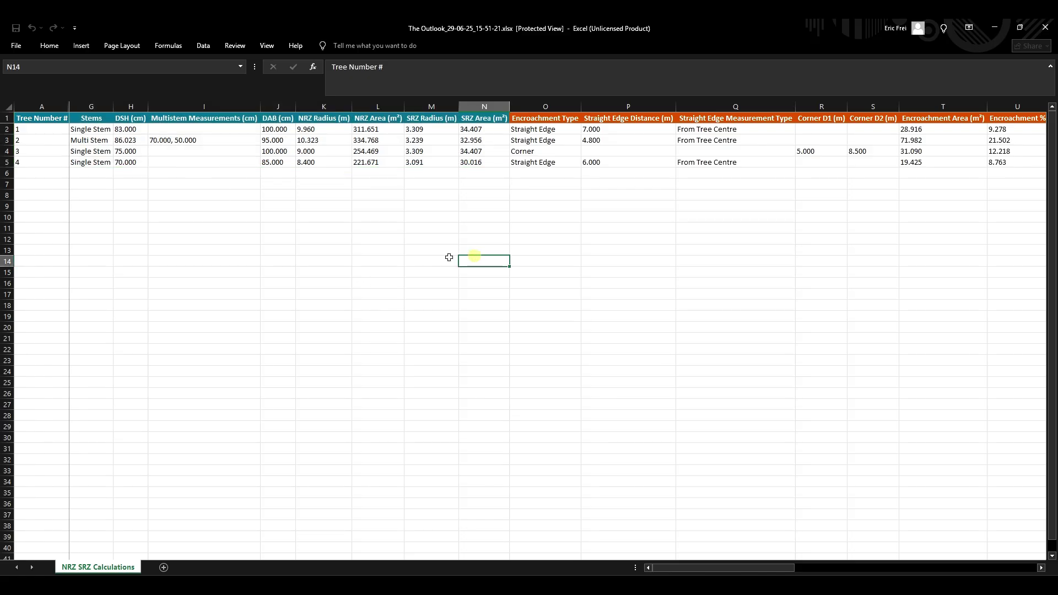
left_click(562, 107)
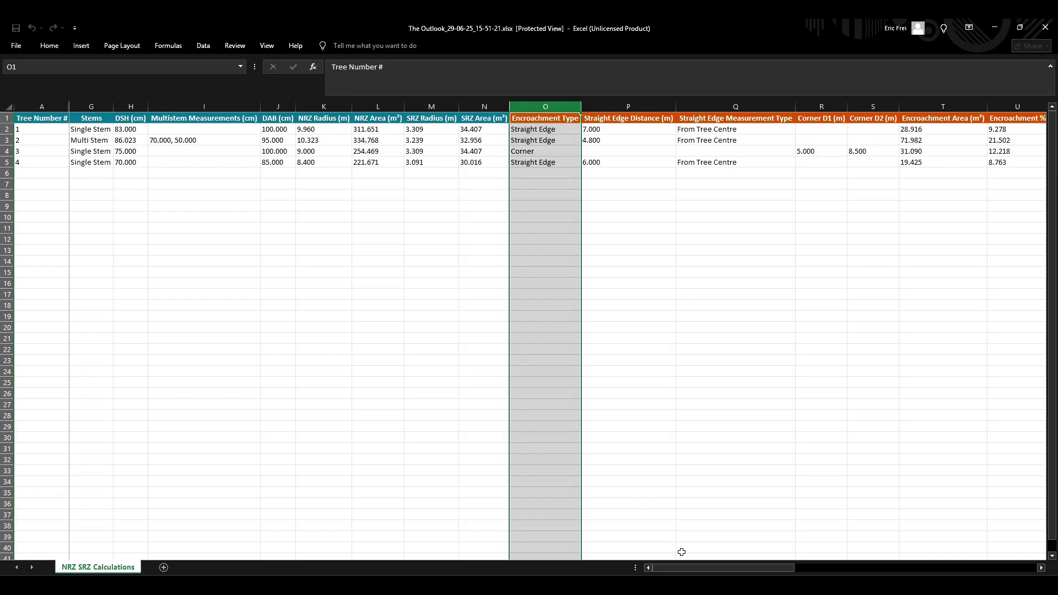
left_click_drag(689, 570, 429, 567)
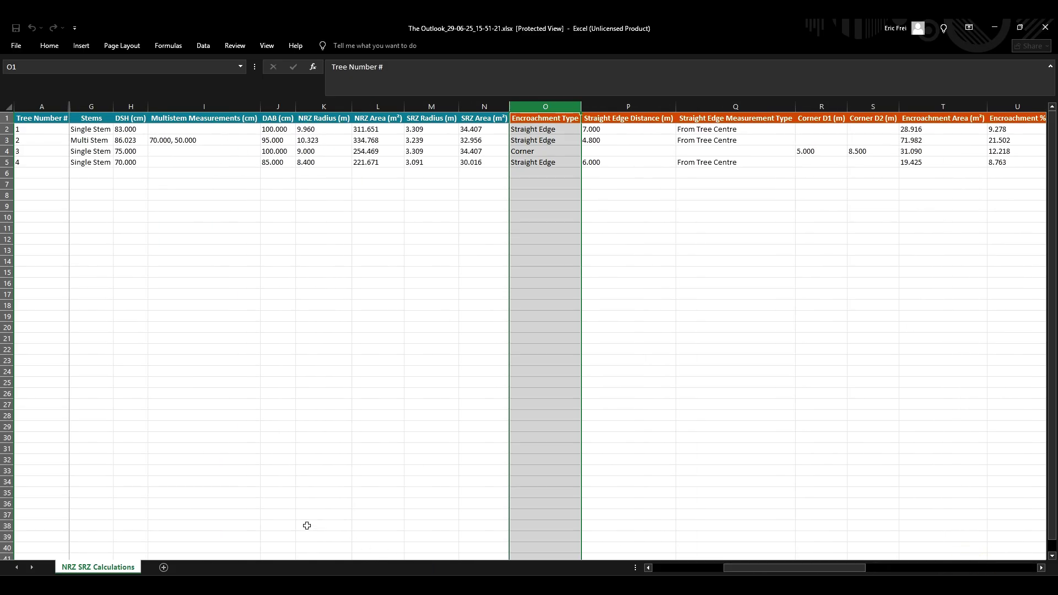